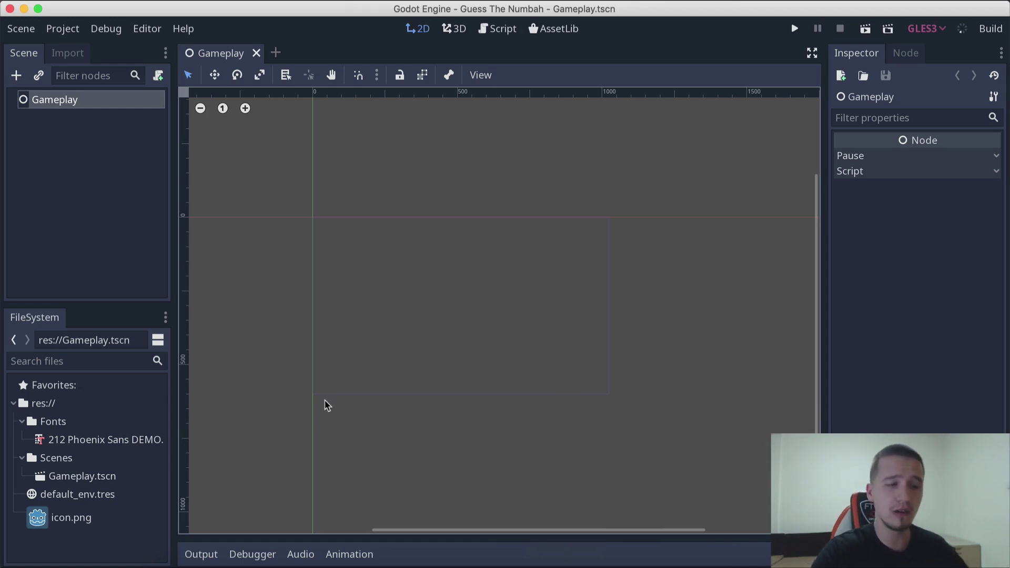
Switch away from Godot to the Unity editor from the Dock.
{"action": "left_click", "coordinate": [375, 564]}
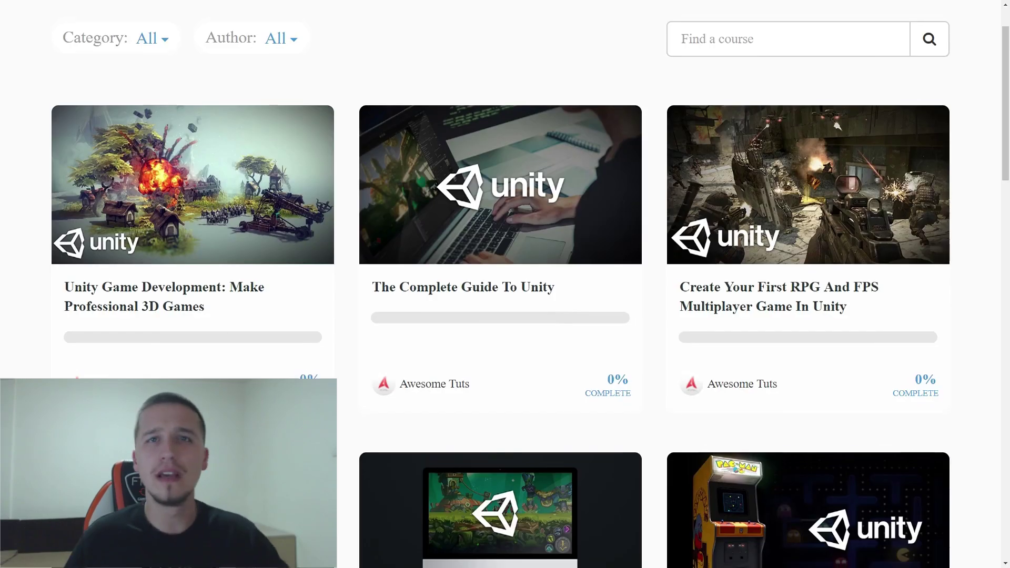
Scroll down through the Unity course listing page.
{"action": "scroll", "coordinate": [526, 284], "scroll_direction": "down", "scroll_amount": 3}
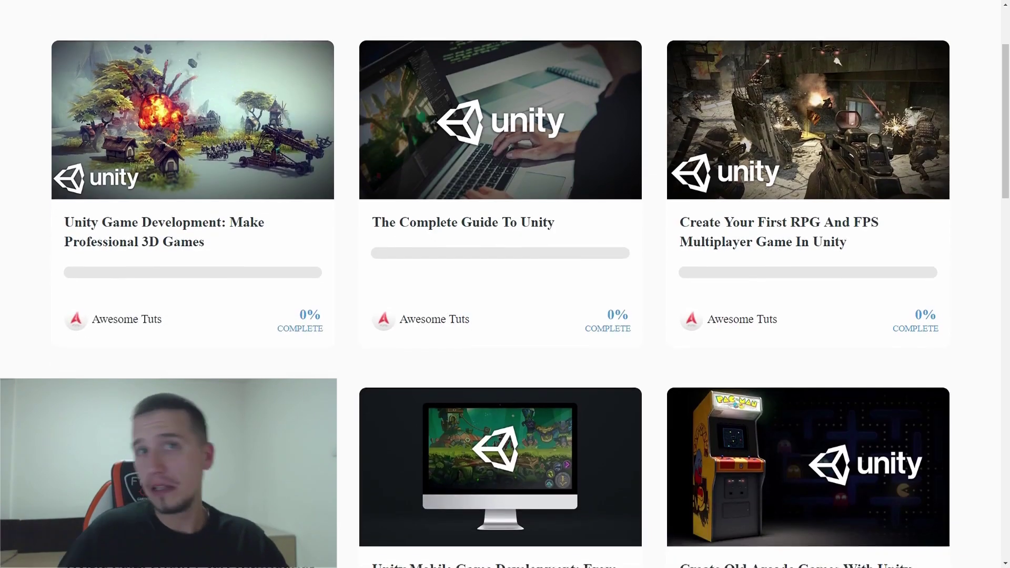
{"action": "scroll", "coordinate": [526, 284], "scroll_direction": "down", "scroll_amount": 1}
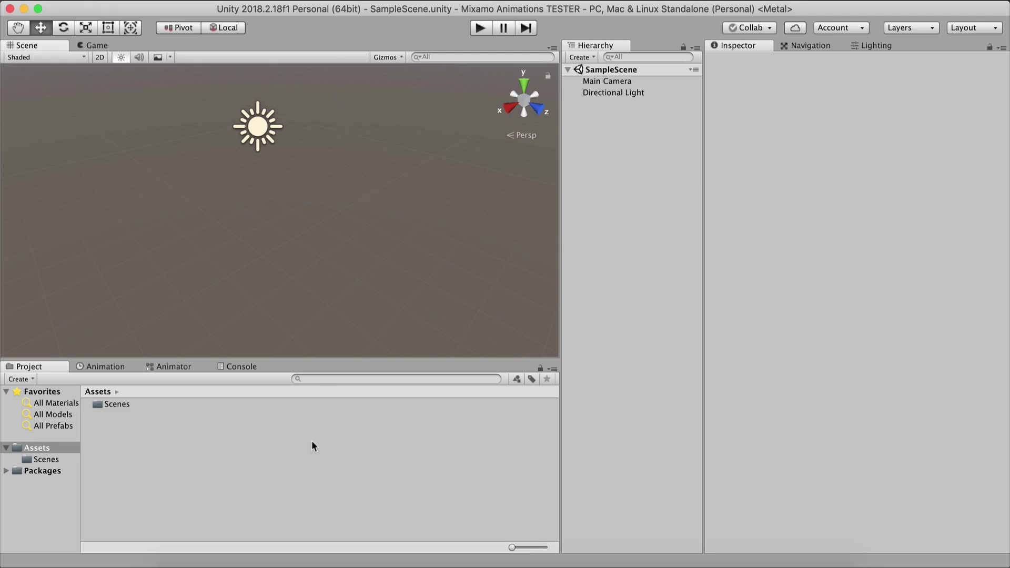
Bring Chrome with the Mixamo homepage to the front.
{"action": "left_click", "coordinate": [281, 556]}
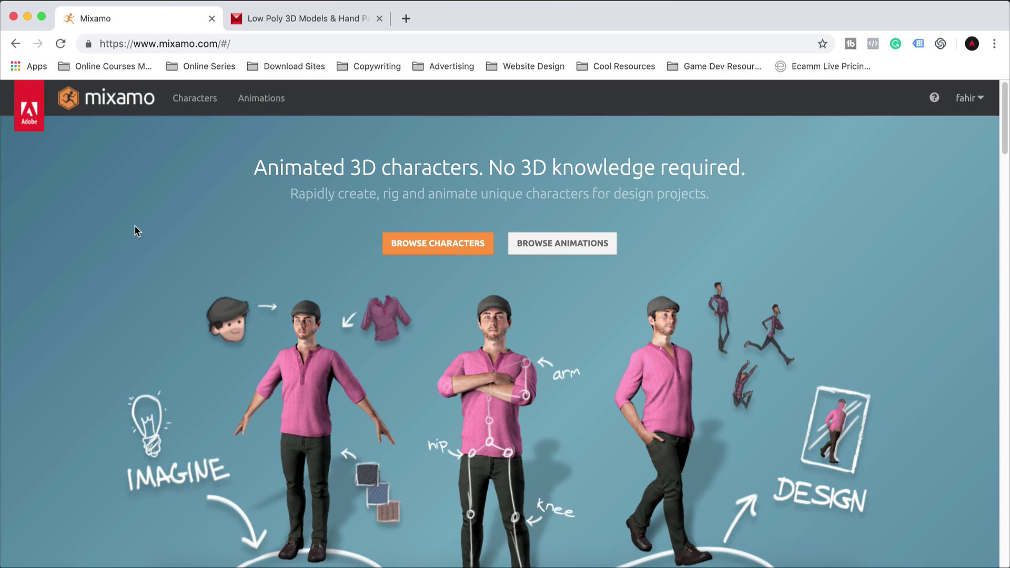
Check the Mixamo account menu, then go to the Characters page.
{"action": "scroll", "coordinate": [947, 124], "scroll_direction": "up", "scroll_amount": 5, "text": "ctrl"}
{"action": "left_click", "coordinate": [948, 124]}
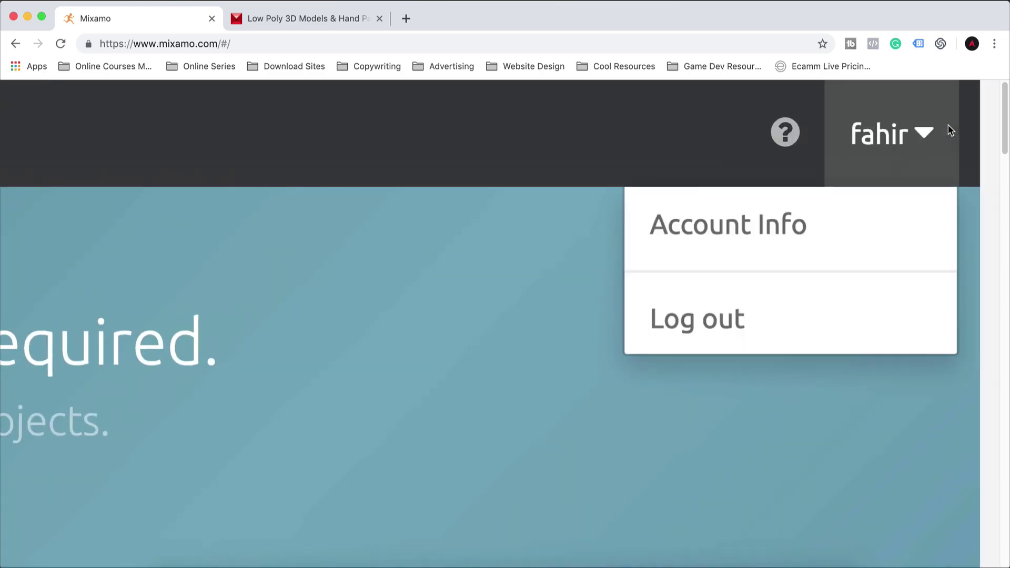
{"action": "scroll", "coordinate": [948, 128], "scroll_direction": "down", "scroll_amount": 5, "text": "ctrl"}
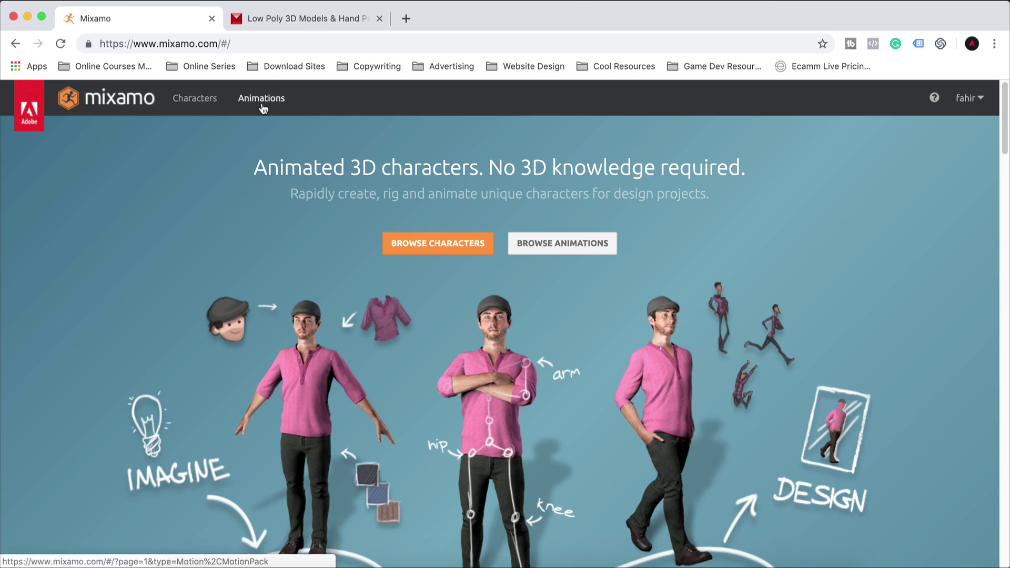
{"action": "scroll", "coordinate": [252, 109], "scroll_direction": "up", "scroll_amount": 3, "text": "ctrl"}
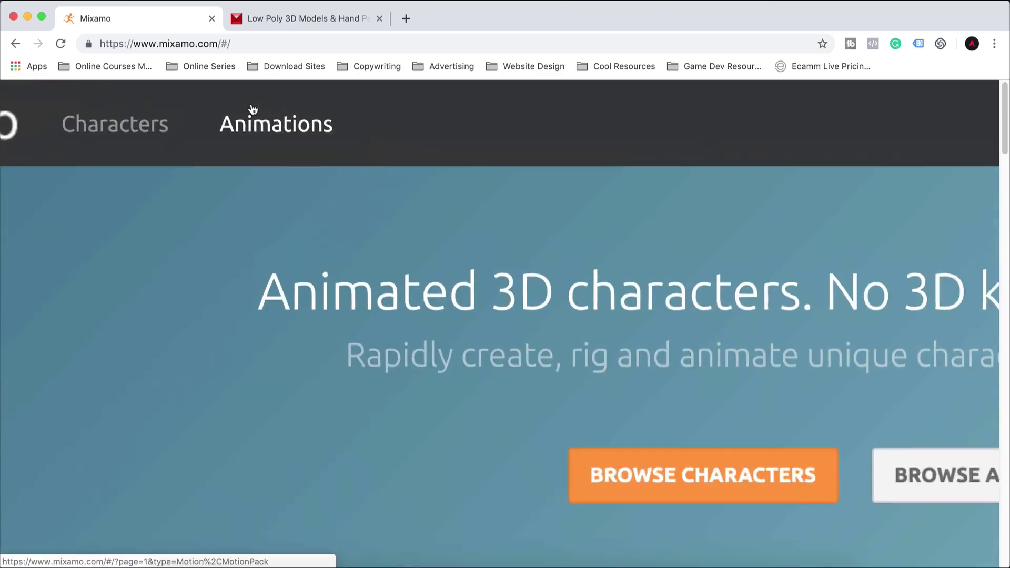
{"action": "scroll", "coordinate": [252, 109], "scroll_direction": "down", "scroll_amount": 3, "text": "ctrl"}
{"action": "left_click", "coordinate": [196, 100]}
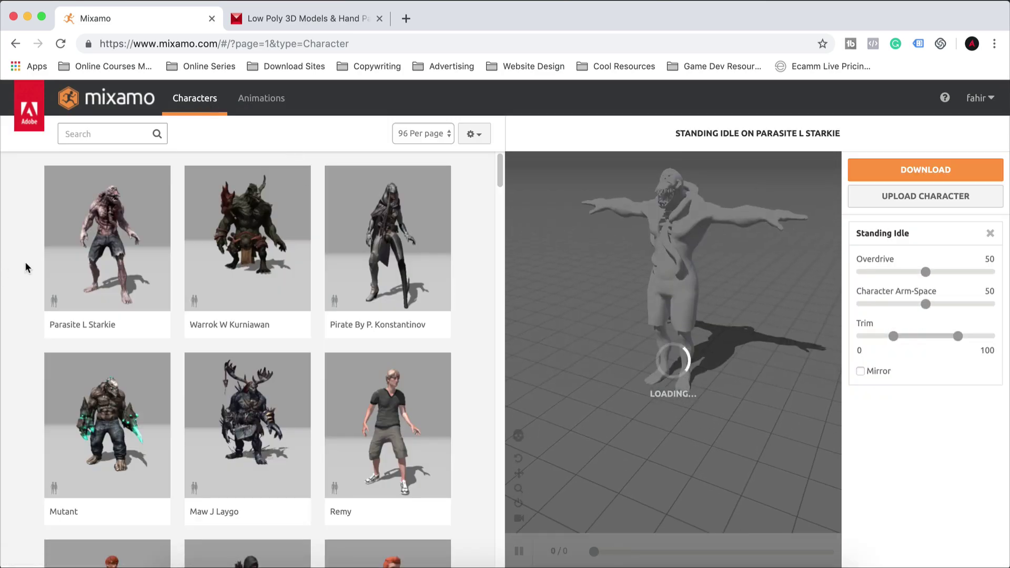
Pause the Standing Idle preview at frame 37, zoom the viewer, then switch to Animations.
{"action": "left_click", "coordinate": [519, 551]}
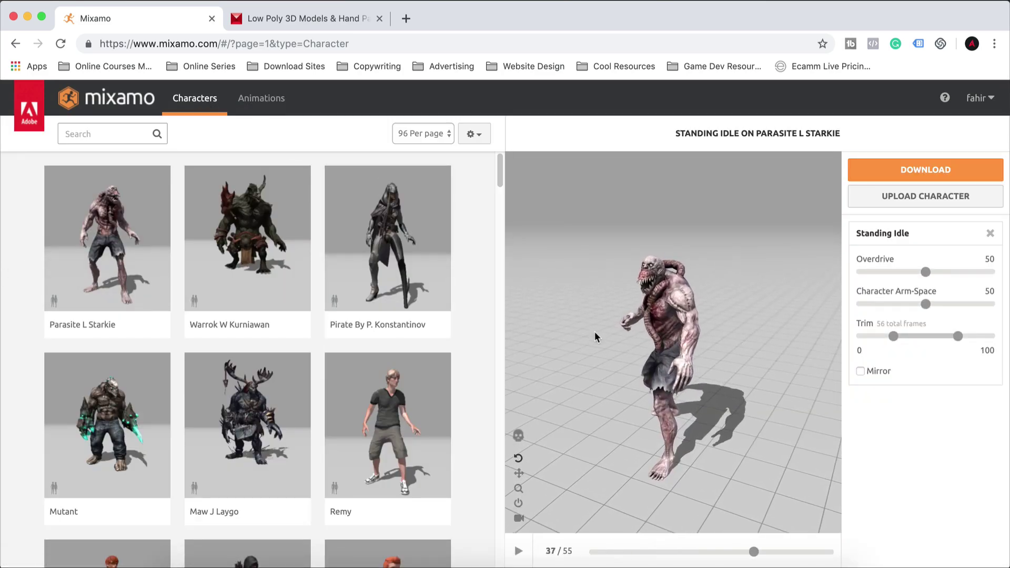
{"action": "scroll", "coordinate": [595, 329], "scroll_direction": "up", "scroll_amount": 5}
{"action": "scroll", "coordinate": [595, 329], "scroll_direction": "down", "scroll_amount": 2}
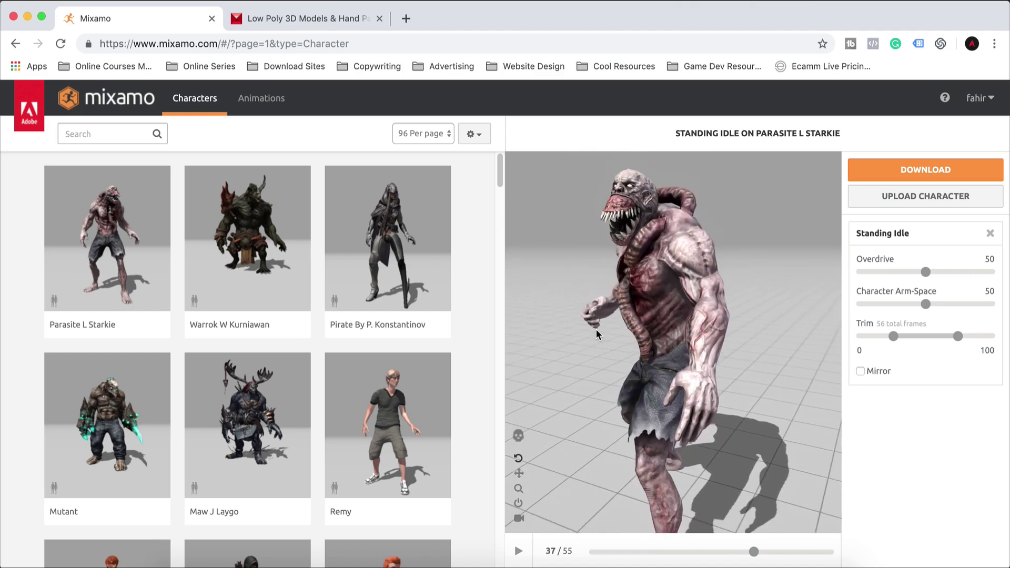
{"action": "scroll", "coordinate": [596, 330], "scroll_direction": "up", "scroll_amount": 3}
{"action": "scroll", "coordinate": [595, 329], "scroll_direction": "down", "scroll_amount": 2}
{"action": "scroll", "coordinate": [595, 330], "scroll_direction": "up", "scroll_amount": 2}
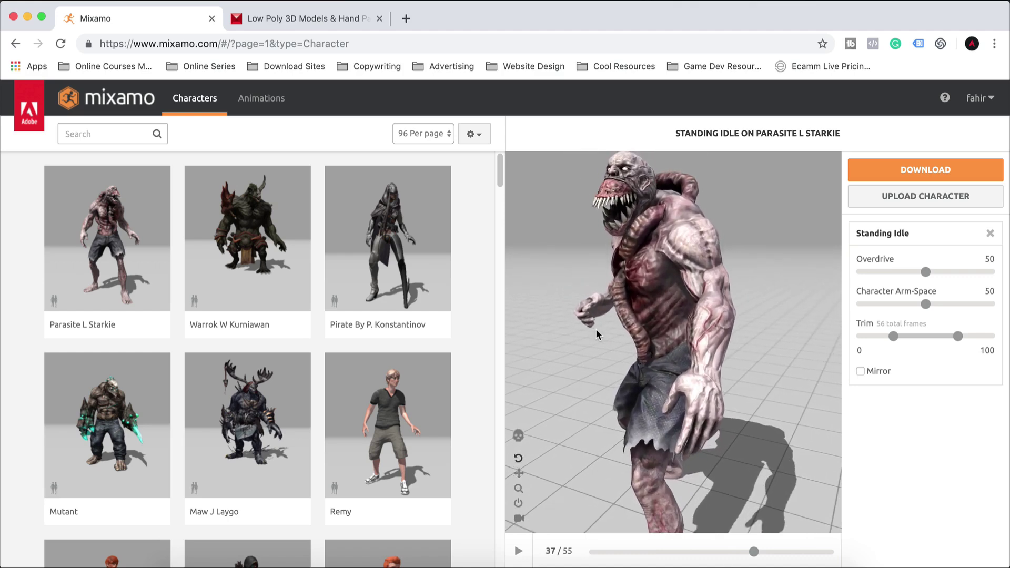
{"action": "scroll", "coordinate": [595, 329], "scroll_direction": "down", "scroll_amount": 3}
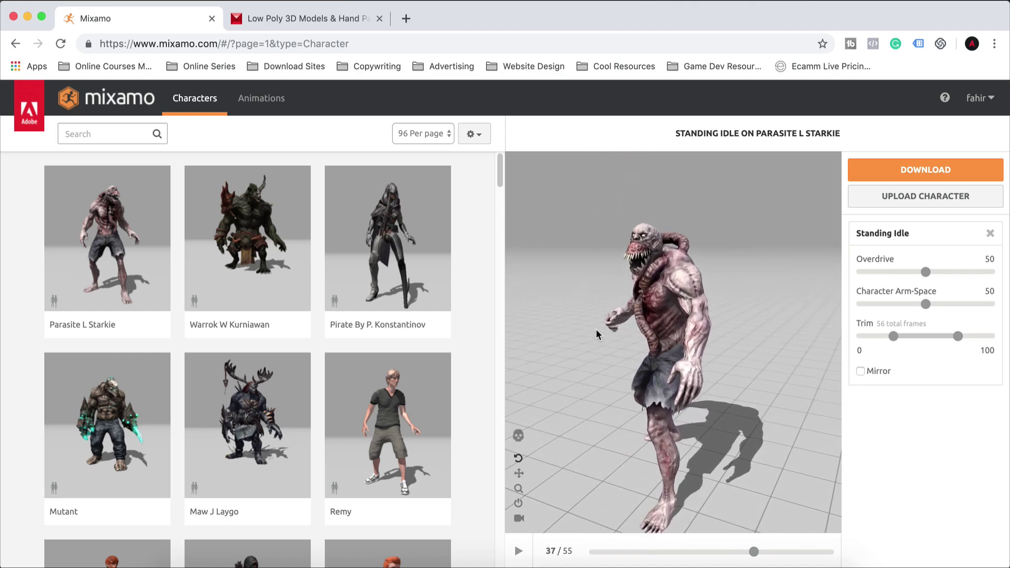
{"action": "scroll", "coordinate": [595, 329], "scroll_direction": "down", "scroll_amount": 4}
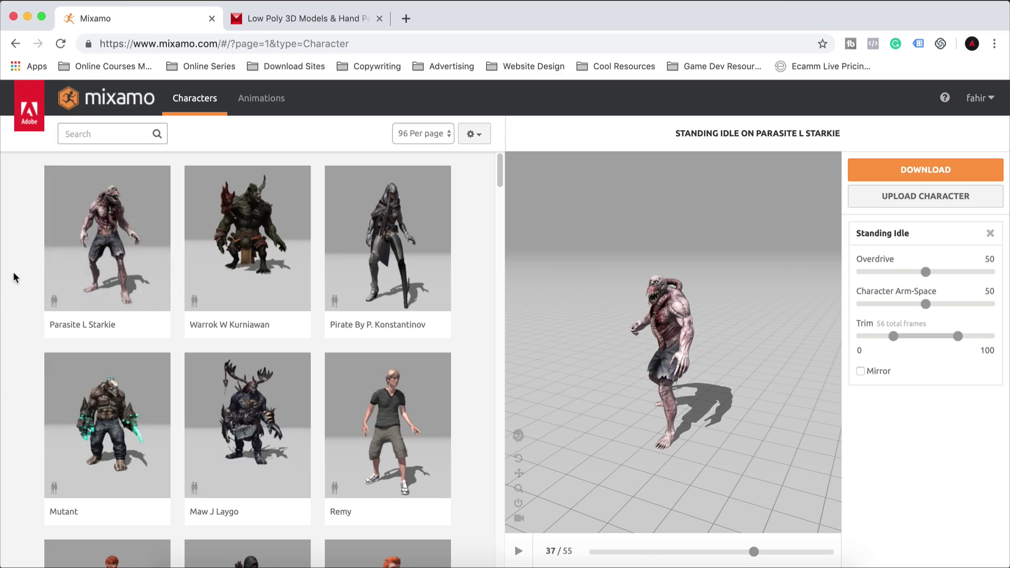
{"action": "left_click", "coordinate": [259, 101]}
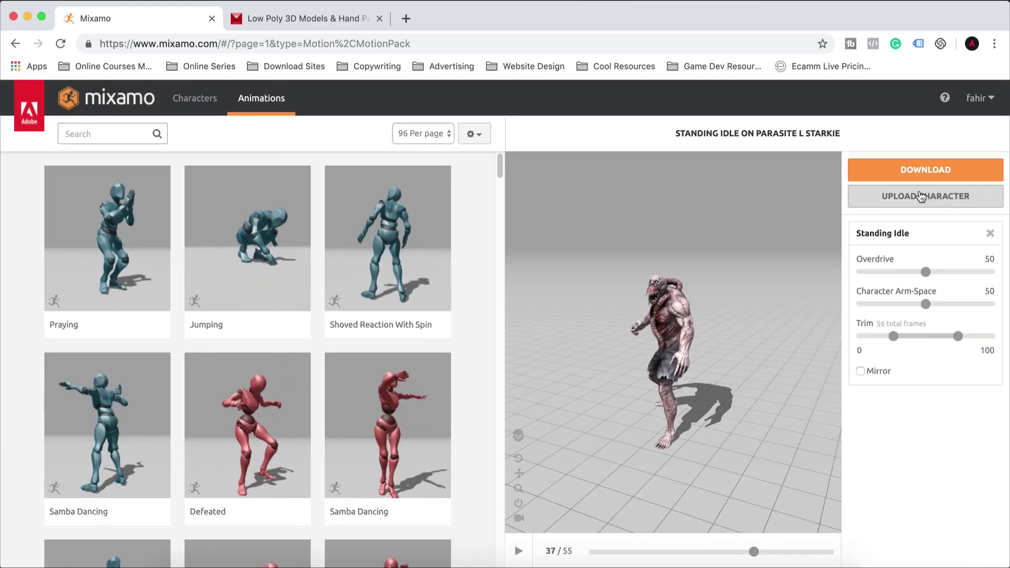
Start a character upload, locate samurai_v3.zip in 0 - Assets, then switch to Bitgem.
{"action": "left_click", "coordinate": [920, 195]}
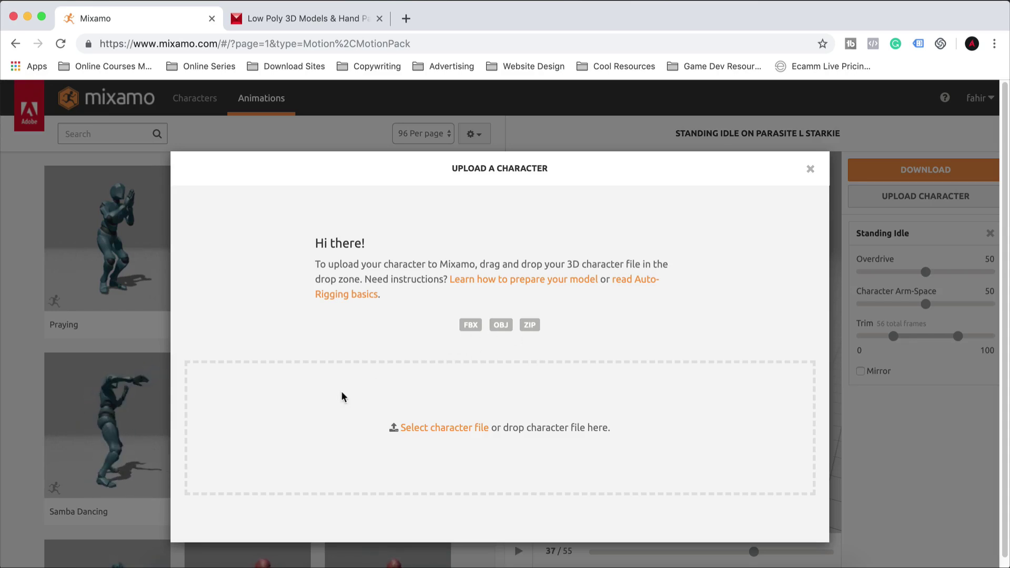
{"action": "left_click", "coordinate": [184, 560]}
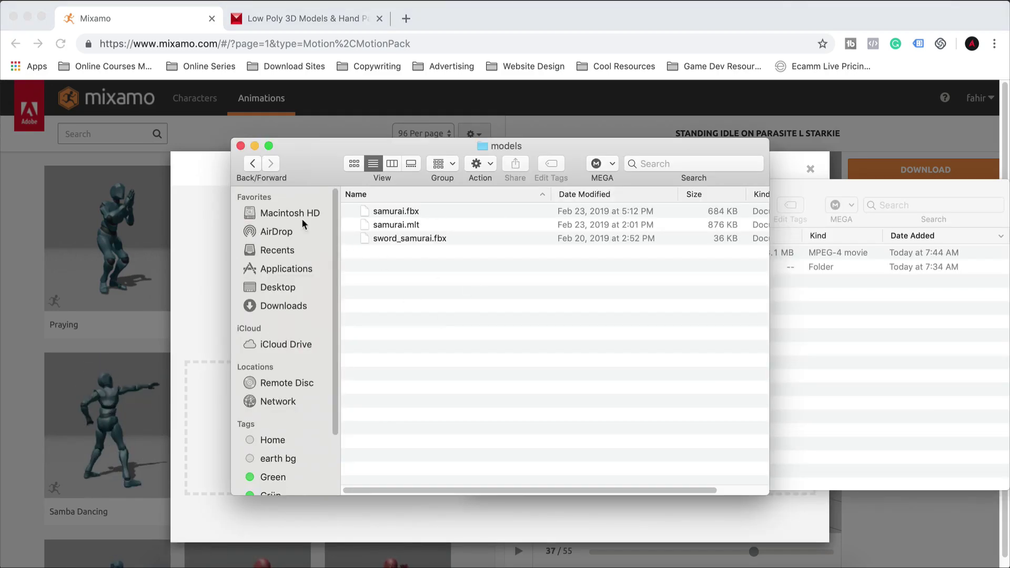
{"action": "left_click", "coordinate": [253, 166]}
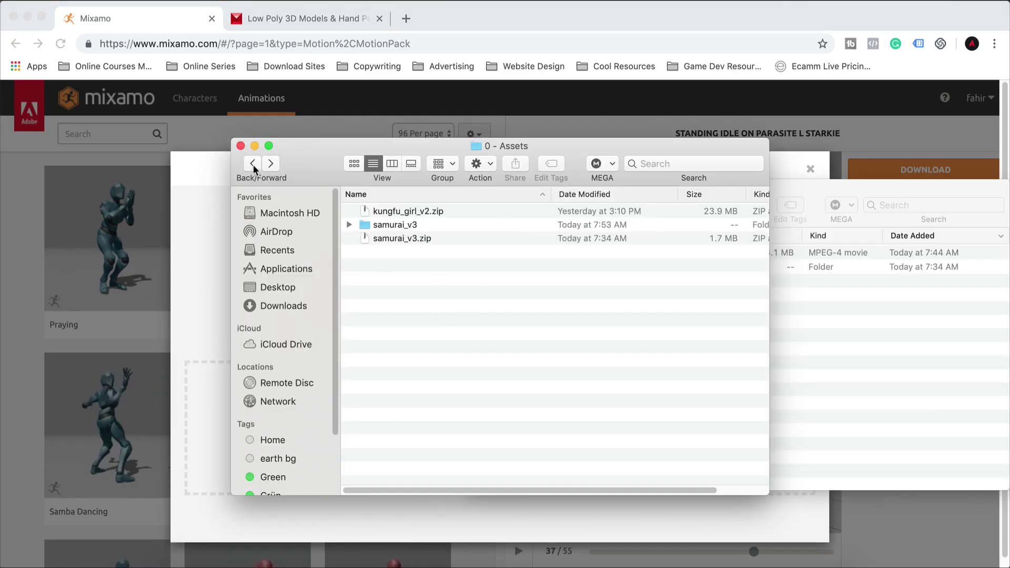
{"action": "left_click", "coordinate": [399, 223]}
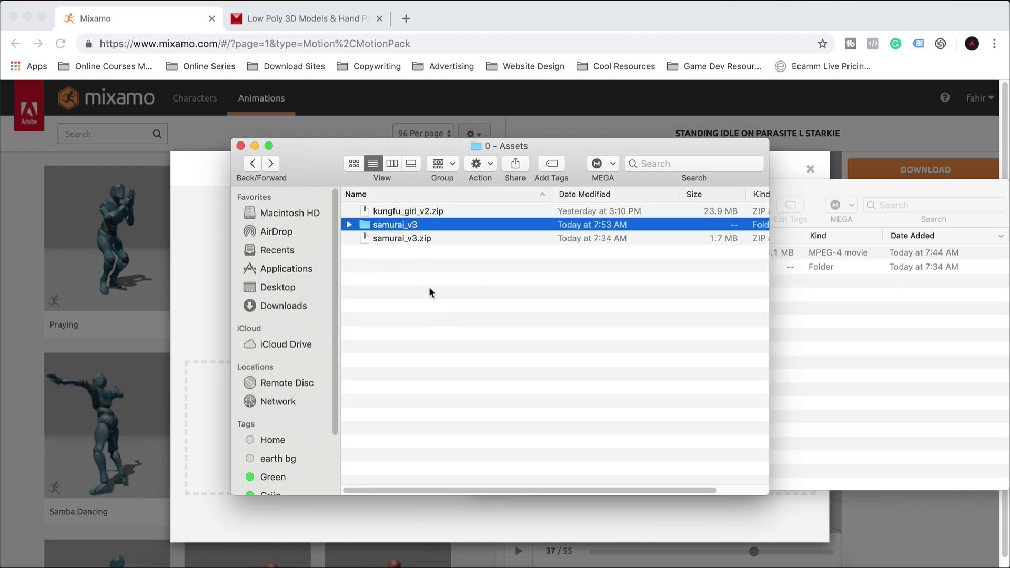
{"action": "left_click", "coordinate": [427, 240]}
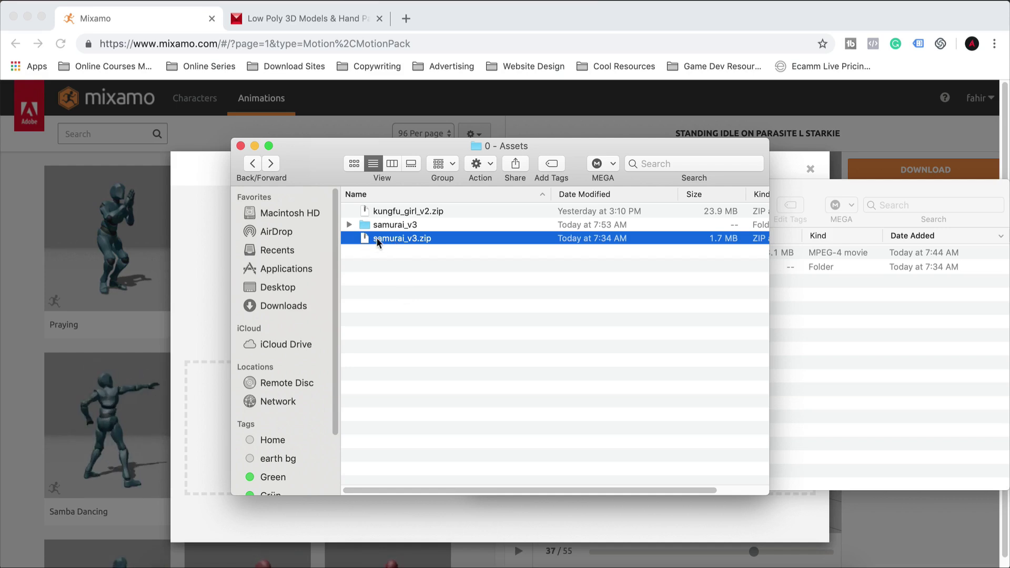
{"action": "left_click", "coordinate": [317, 23]}
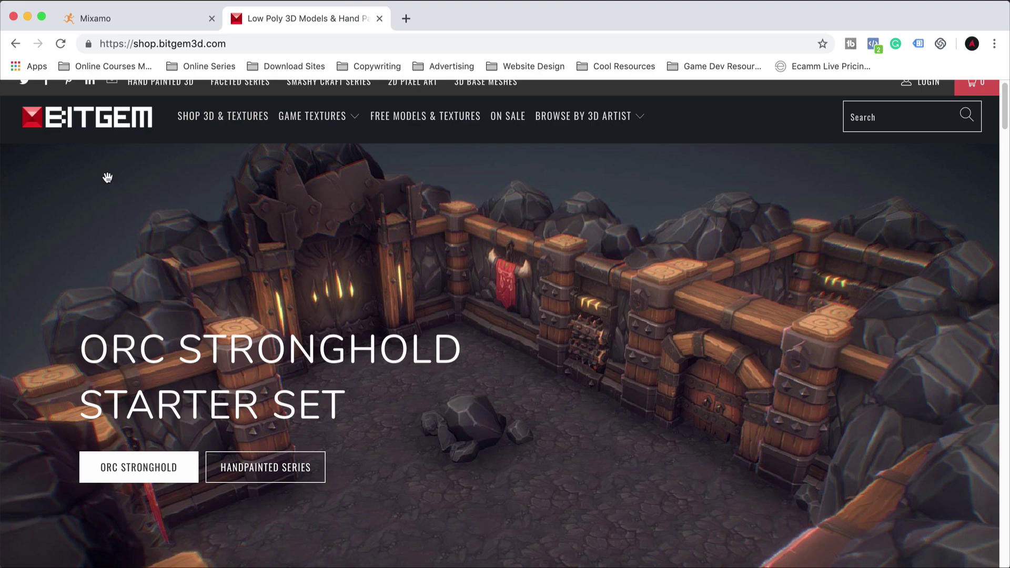
Browse Bitgem's low poly character and model collections, then return to Mixamo's upload dialog.
{"action": "scroll", "coordinate": [107, 178], "scroll_direction": "down", "scroll_amount": 15}
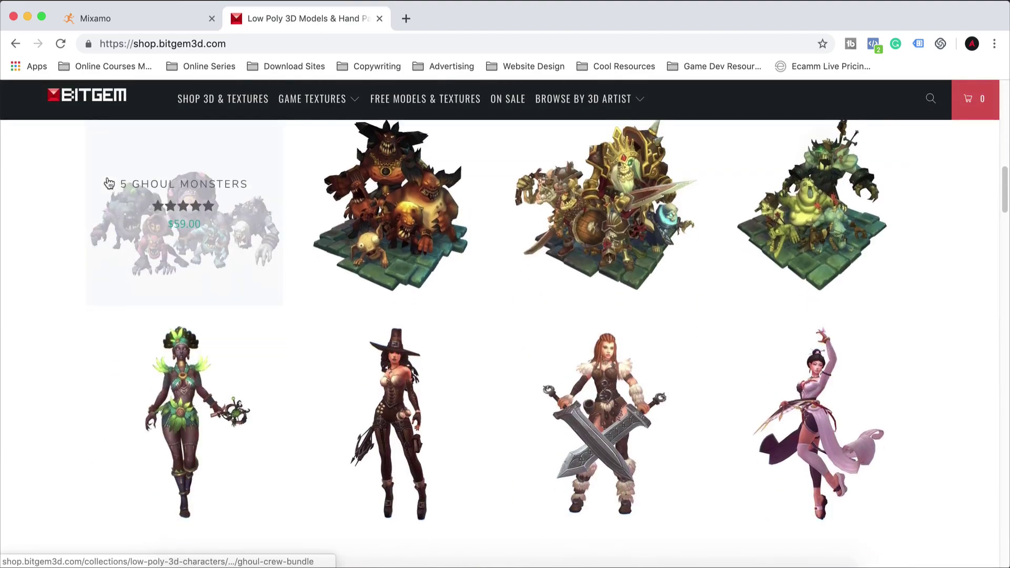
{"action": "scroll", "coordinate": [106, 181], "scroll_direction": "down", "scroll_amount": 4}
{"action": "scroll", "coordinate": [55, 213], "scroll_direction": "down", "scroll_amount": 6}
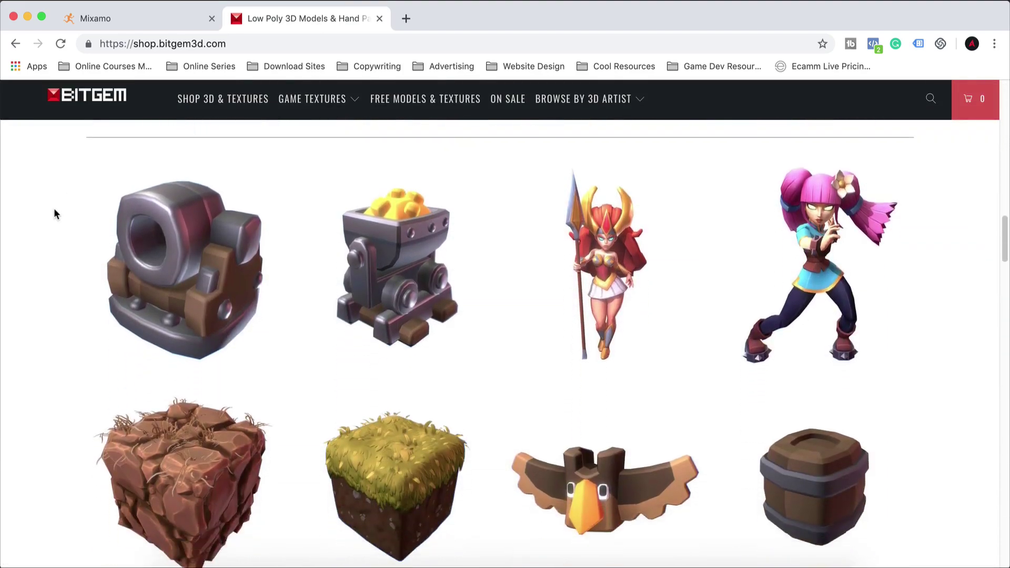
{"action": "scroll", "coordinate": [55, 213], "scroll_direction": "down", "scroll_amount": 7}
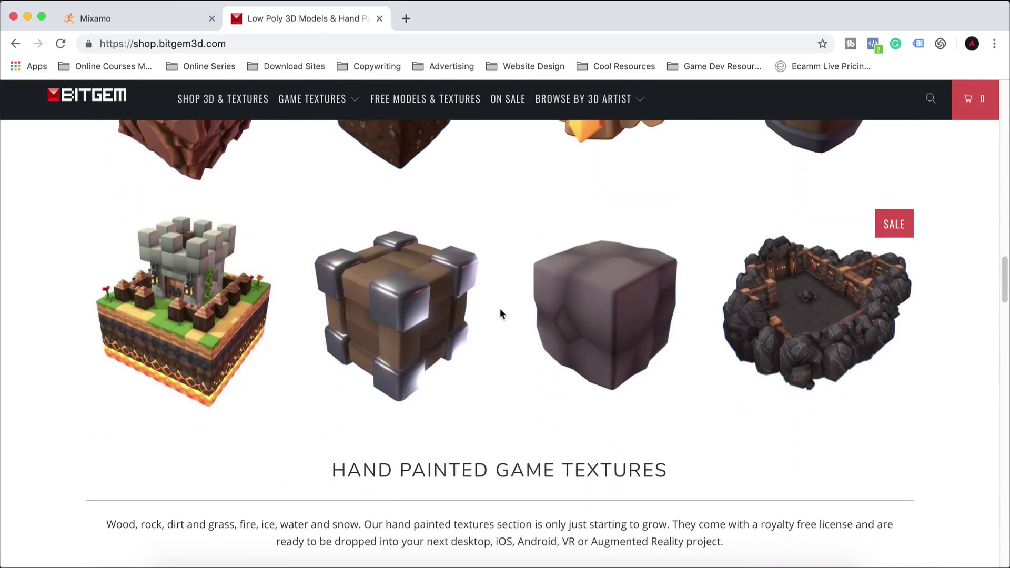
{"action": "scroll", "coordinate": [500, 312], "scroll_direction": "up", "scroll_amount": 9}
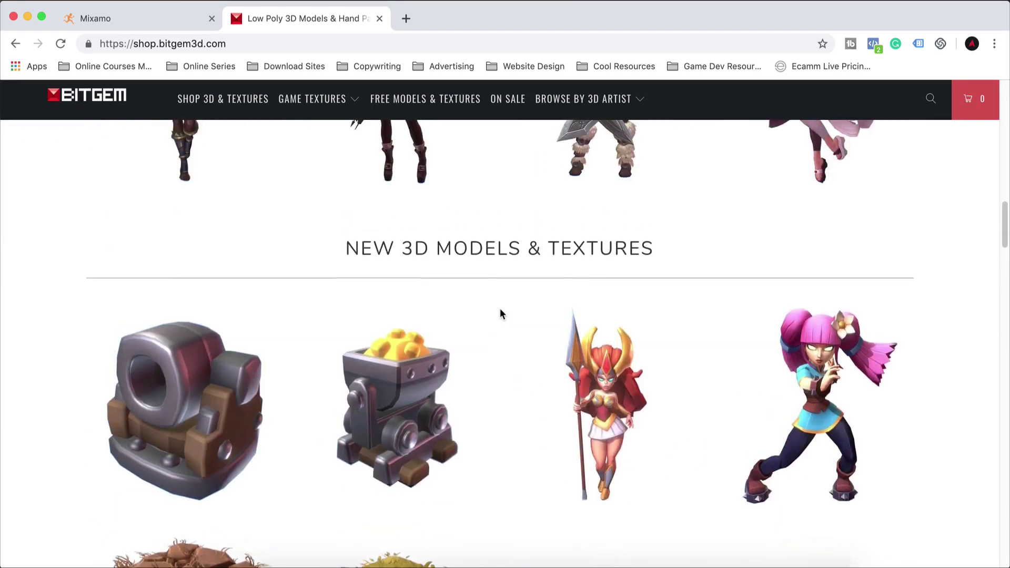
{"action": "scroll", "coordinate": [499, 314], "scroll_direction": "up", "scroll_amount": 10}
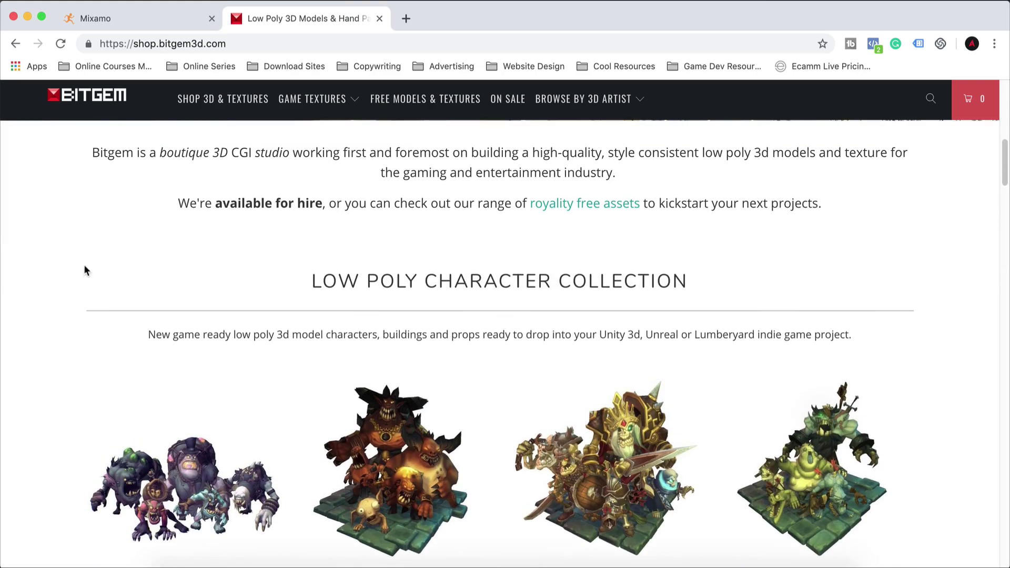
{"action": "scroll", "coordinate": [56, 270], "scroll_direction": "up", "scroll_amount": 3}
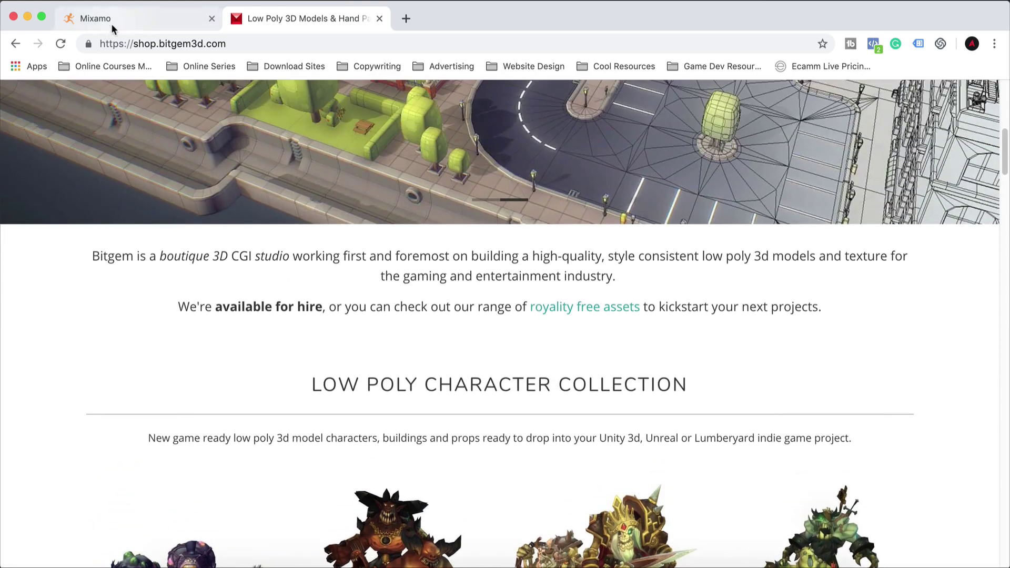
{"action": "scroll", "coordinate": [99, 289], "scroll_direction": "up", "scroll_amount": 5}
{"action": "scroll", "coordinate": [98, 289], "scroll_direction": "down", "scroll_amount": 2}
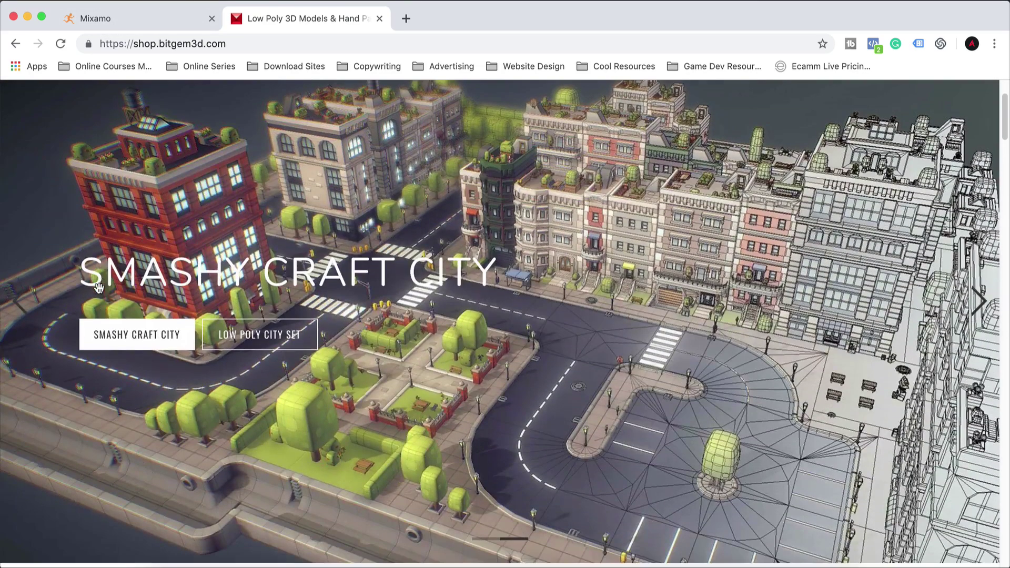
{"action": "left_click", "coordinate": [151, 19]}
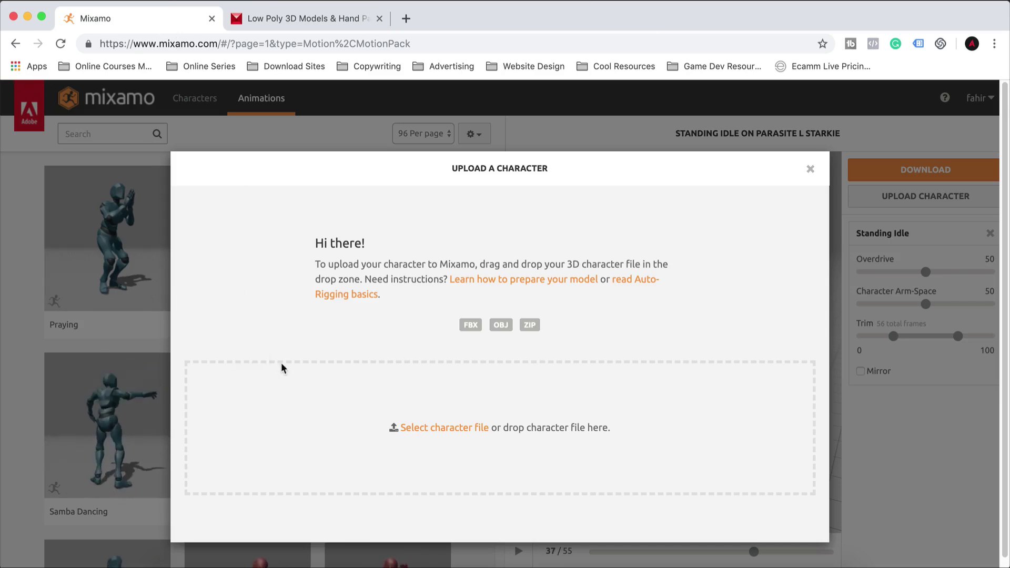
Drag samurai.fbx from samurai_v3/models into Mixamo's Upload Character drop area.
{"action": "left_click", "coordinate": [183, 560]}
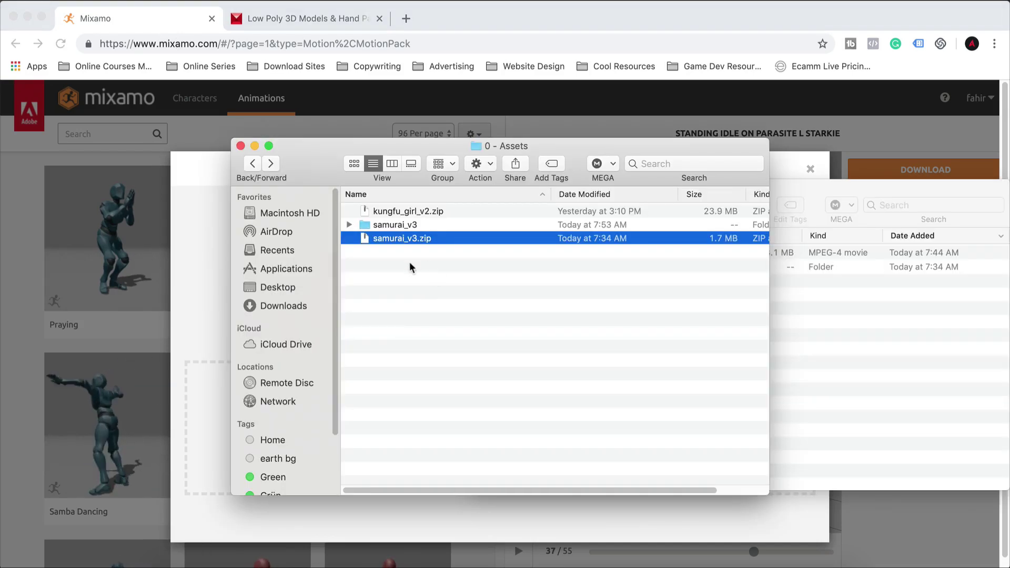
{"action": "double_click", "coordinate": [396, 225]}
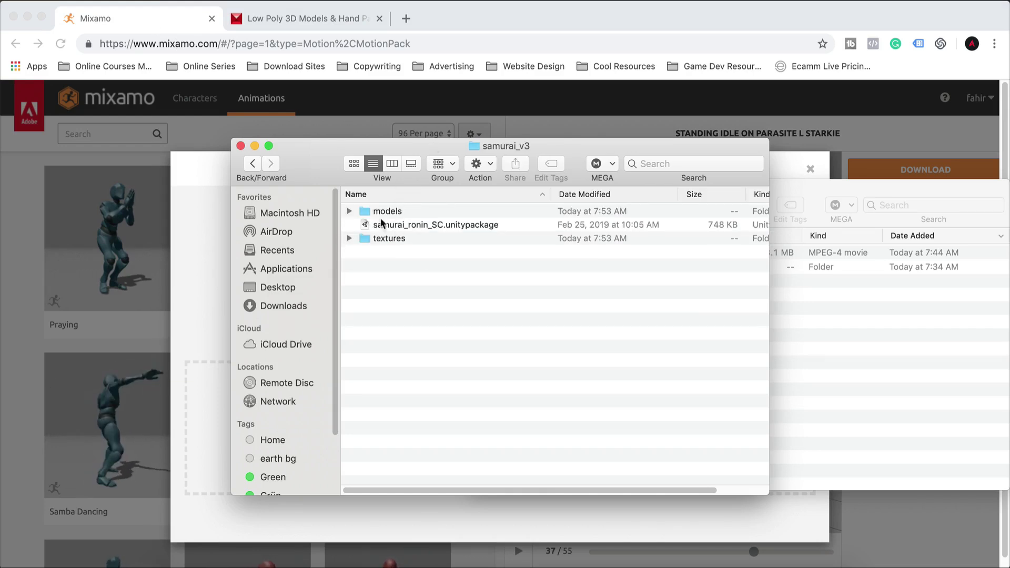
{"action": "double_click", "coordinate": [394, 210]}
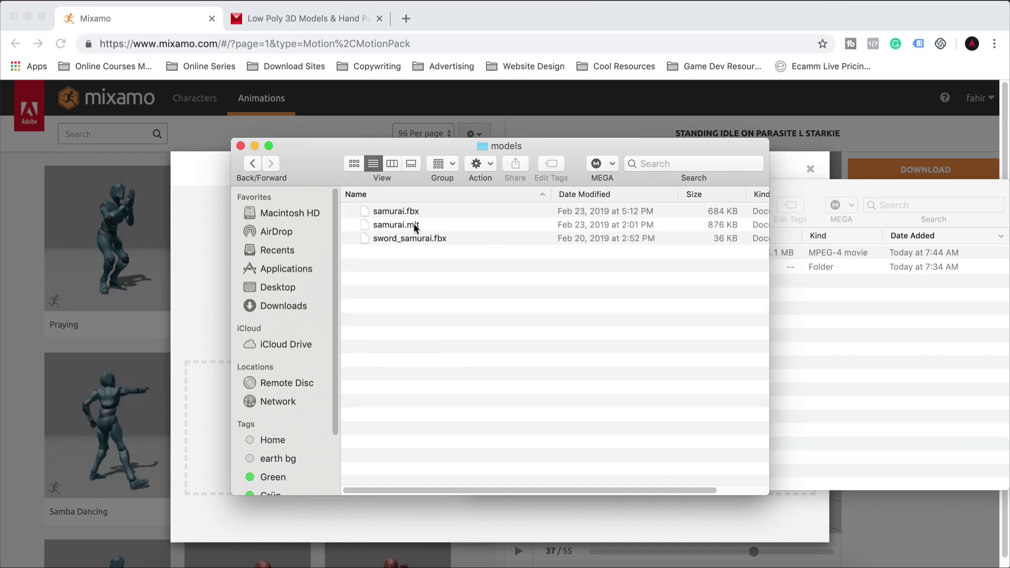
{"action": "left_click", "coordinate": [413, 211]}
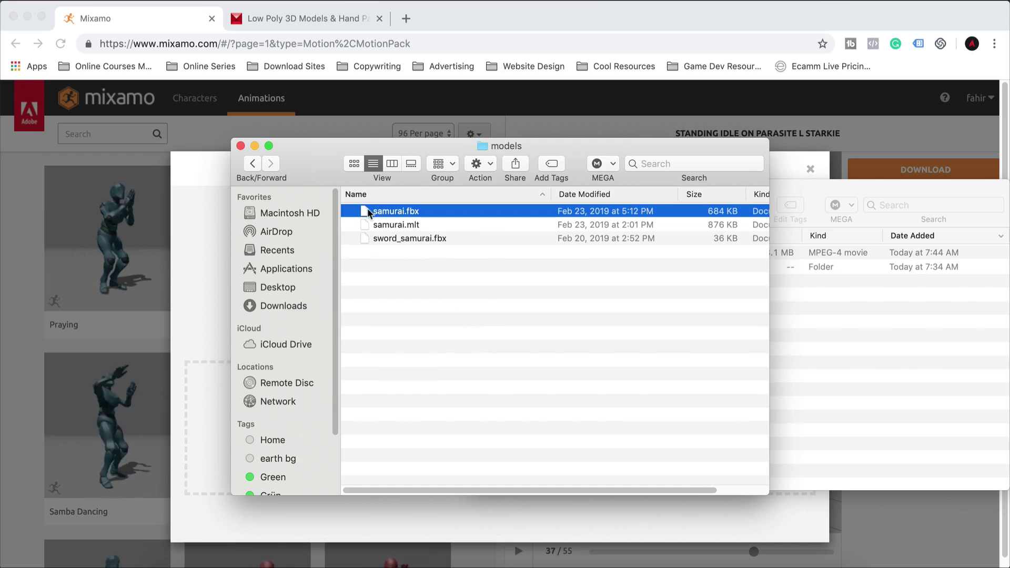
{"action": "left_click_drag", "start_coordinate": [367, 209], "coordinate": [403, 422]}
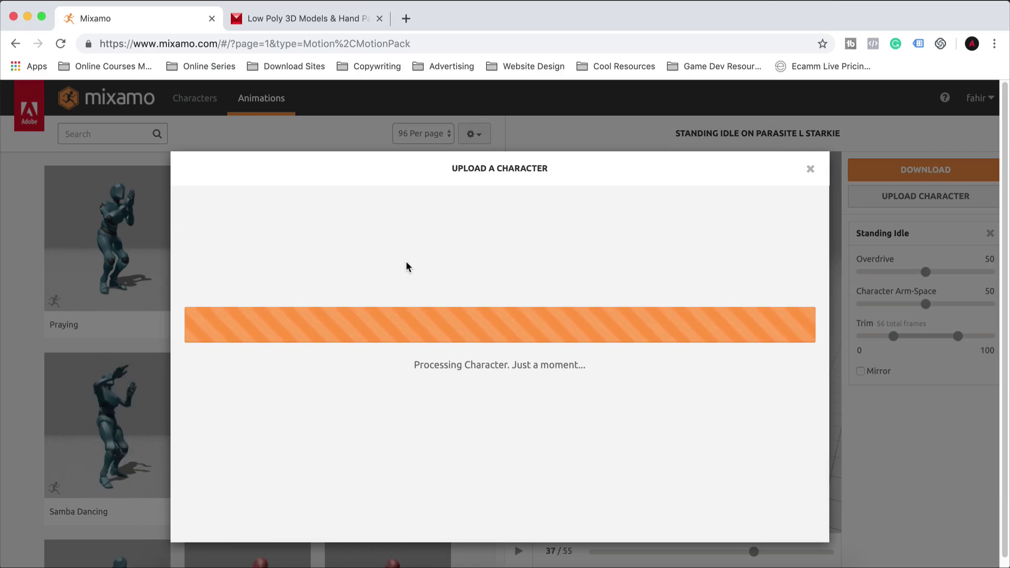
Dismiss a stray context menu while the samurai processes into the Auto-Rigger review.
{"action": "right_click", "coordinate": [406, 266]}
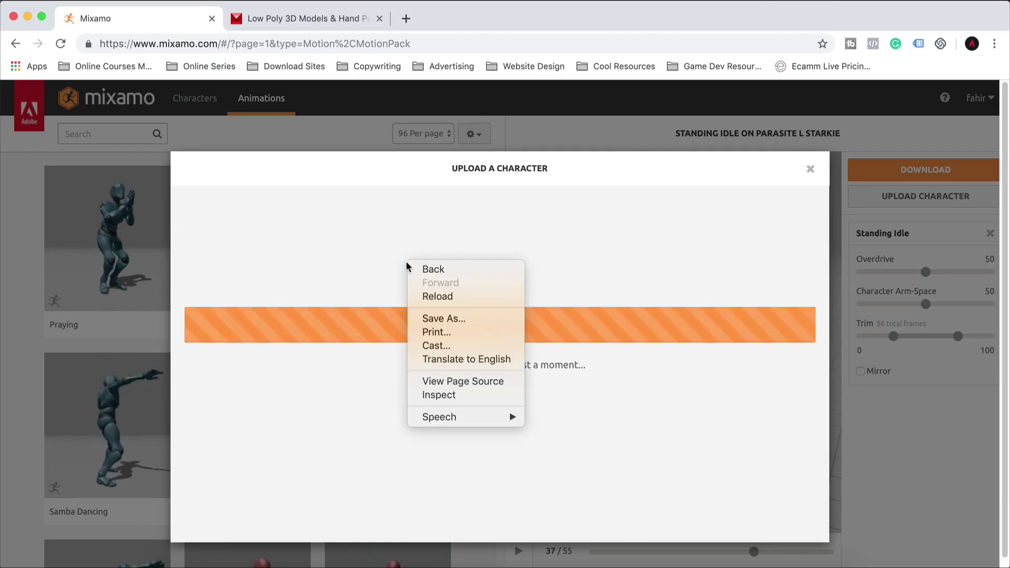
{"action": "left_click", "coordinate": [389, 238]}
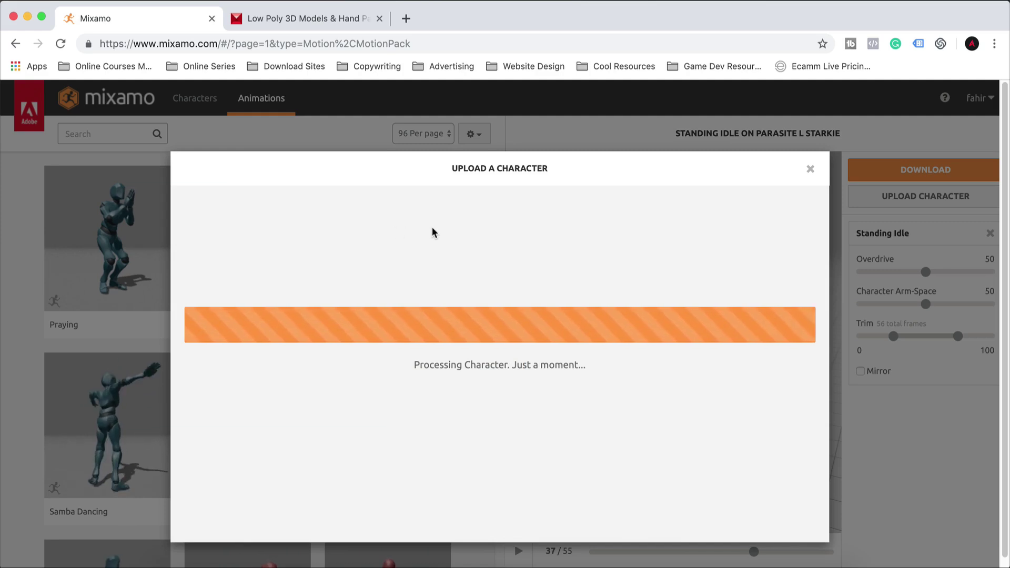
{"action": "left_click", "coordinate": [566, 563]}
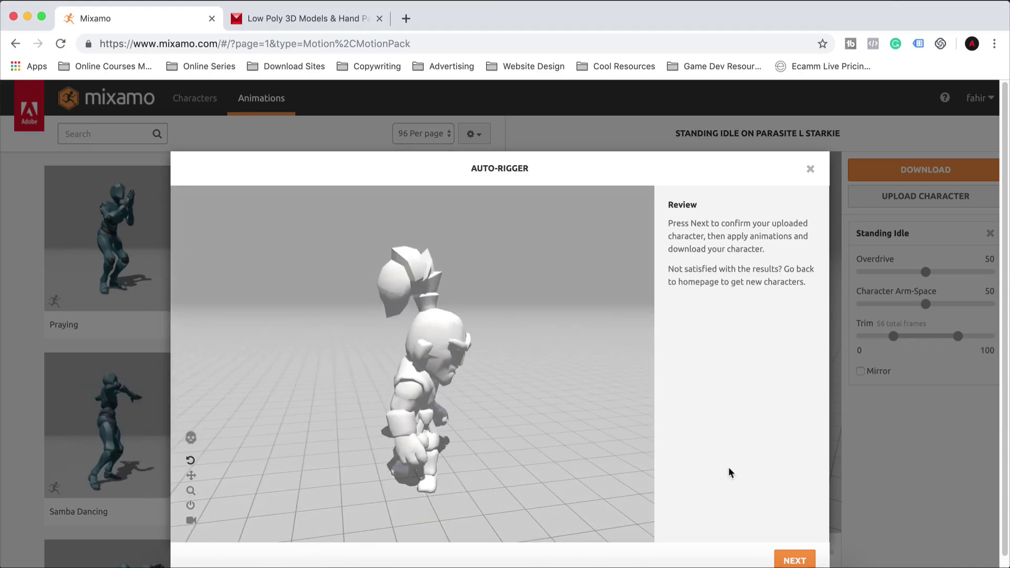
Accept the auto-rigged samurai through both NEXT screens and orbit to its front.
{"action": "scroll", "coordinate": [728, 466], "scroll_direction": "down", "scroll_amount": 1}
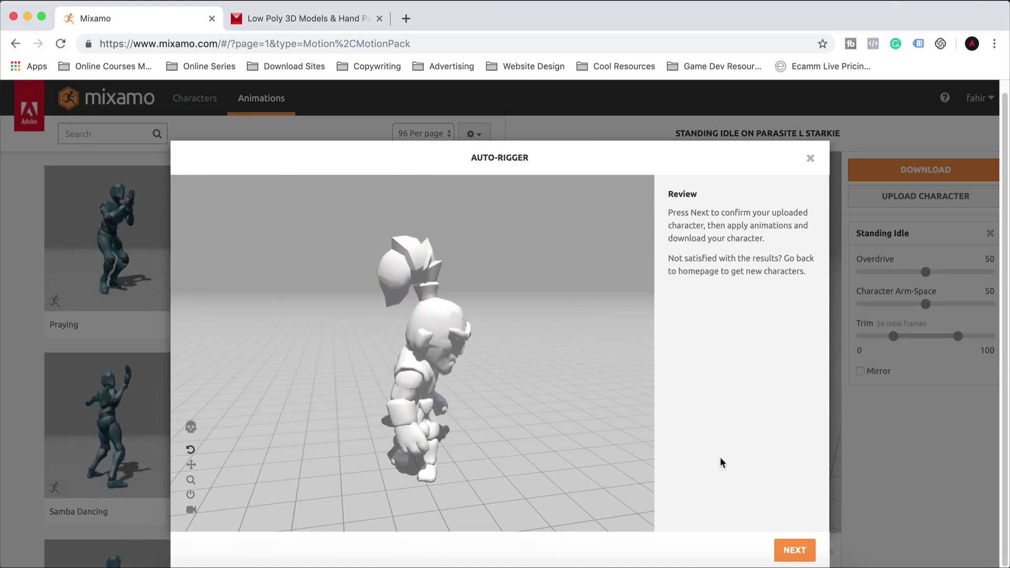
{"action": "left_click", "coordinate": [787, 547]}
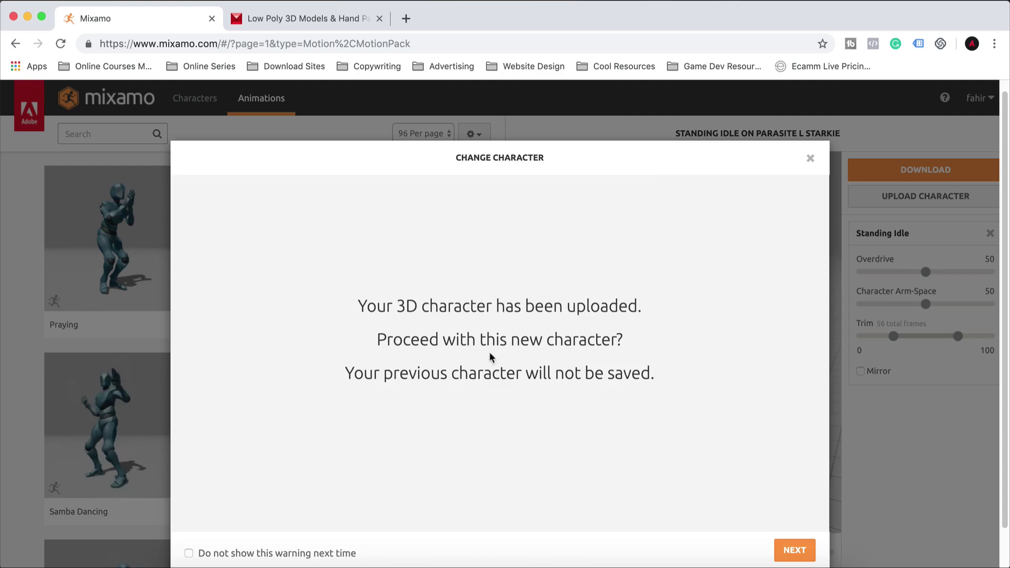
{"action": "left_click", "coordinate": [790, 548]}
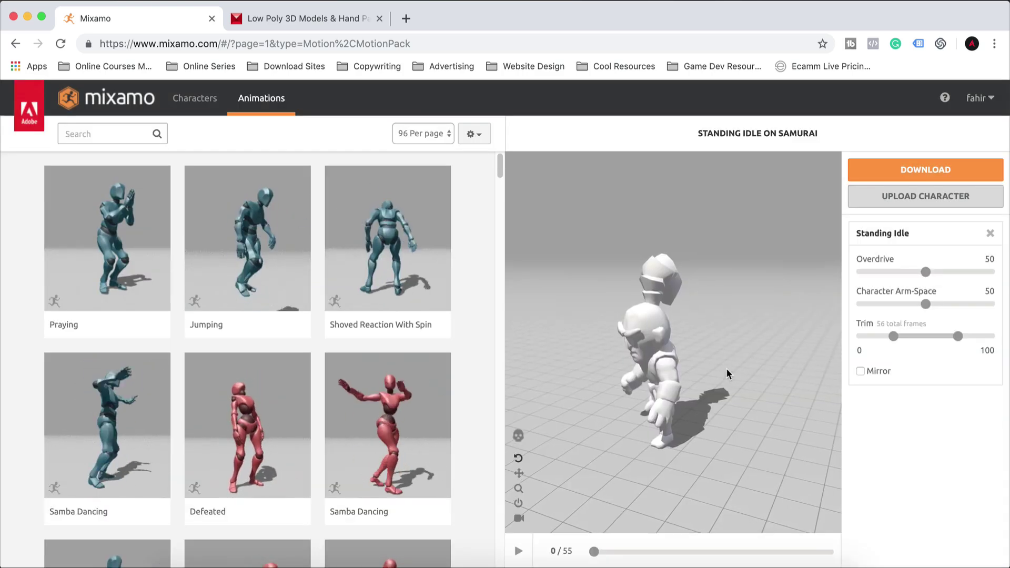
{"action": "mouse_move", "coordinate": [650, 337]}
{"action": "left_mouse_down"}
{"action": "mouse_move", "coordinate": [634, 335]}
{"action": "mouse_move", "coordinate": [685, 313]}
{"action": "mouse_move", "coordinate": [677, 341]}
{"action": "mouse_move", "coordinate": [657, 336]}
{"action": "left_mouse_up"}
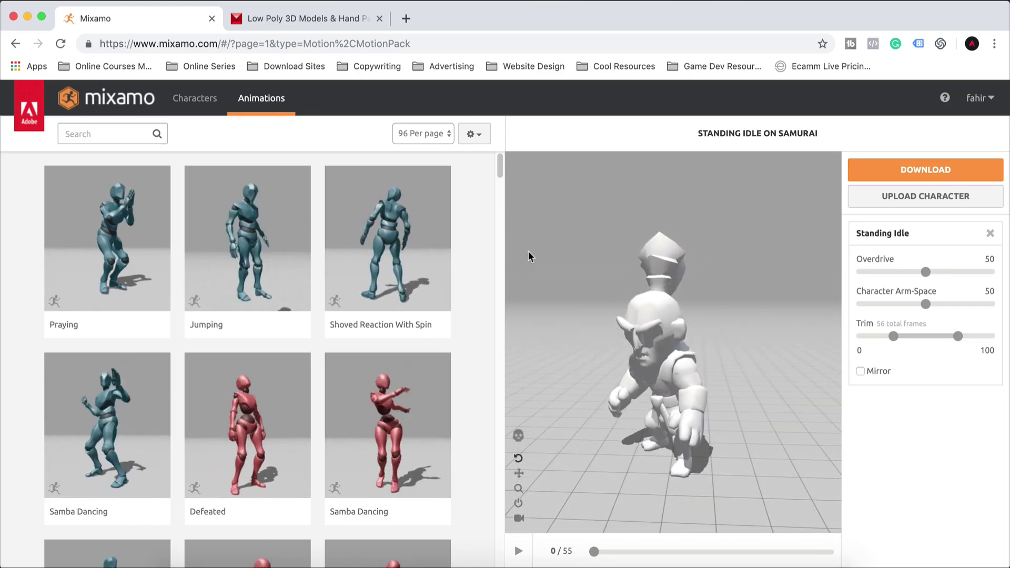
Search the animation library for 'idle', then return to the unfiltered library.
{"action": "left_click", "coordinate": [66, 133]}
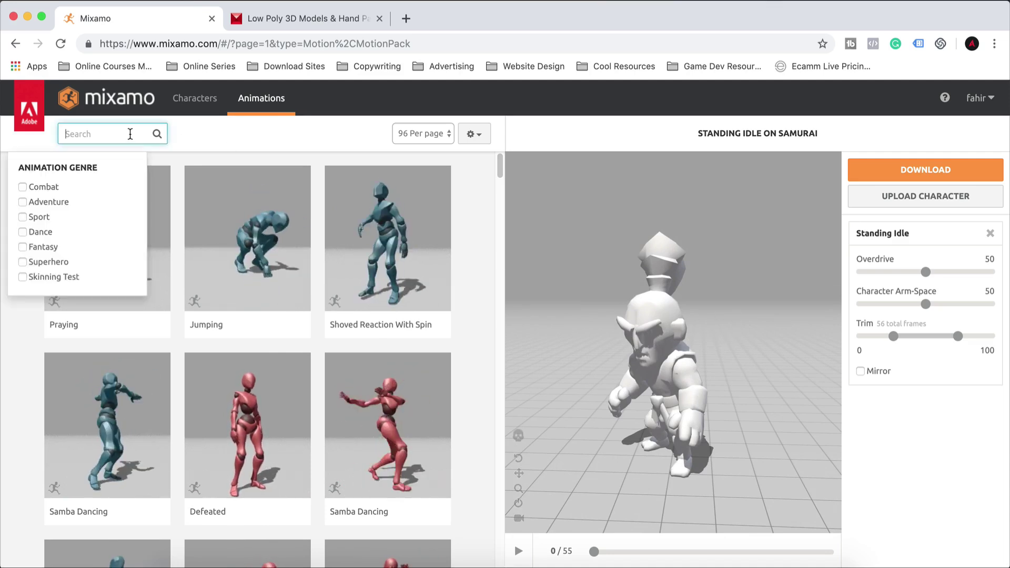
{"action": "type", "text": "idle"}
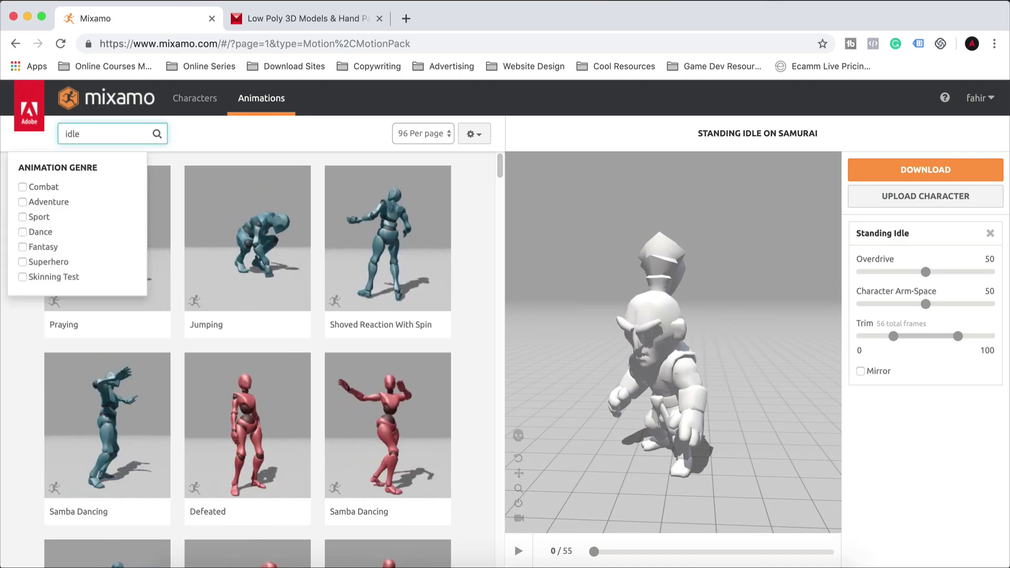
{"action": "key", "text": "BackSpace"}
{"action": "key", "text": "BackSpace"}
{"action": "key", "text": "BackSpace"}
{"action": "key", "text": "BackSpace"}
{"action": "left_click", "coordinate": [235, 120]}
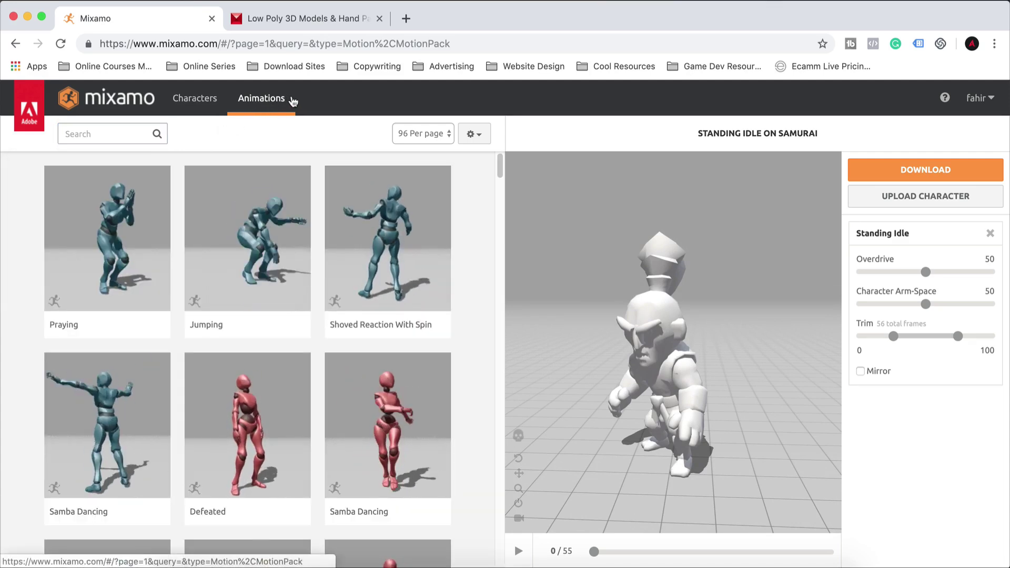
Search for 'idle' again and scroll through the idle results such as Standing Idle.
{"action": "left_click", "coordinate": [108, 130]}
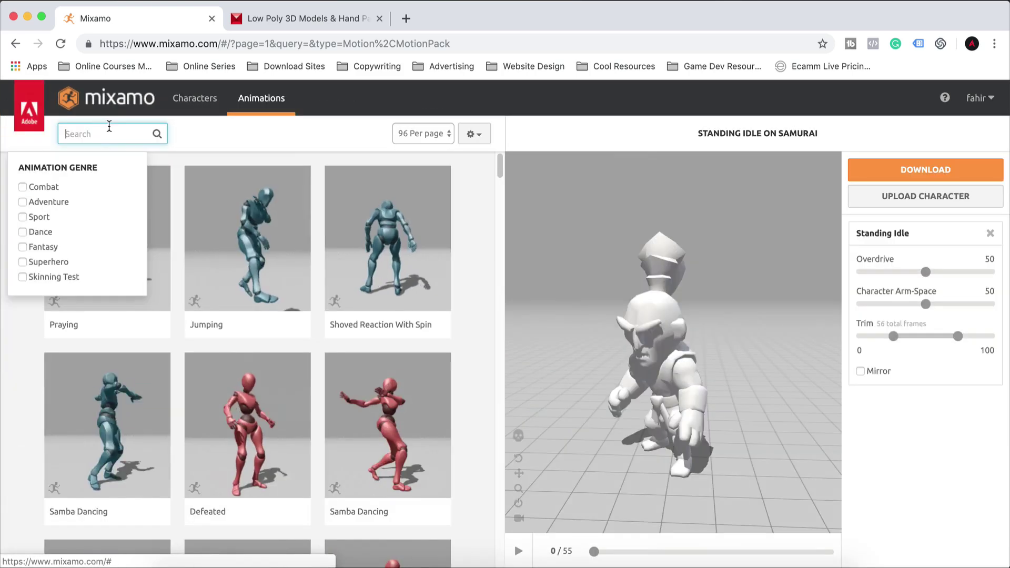
{"action": "type", "text": "idle"}
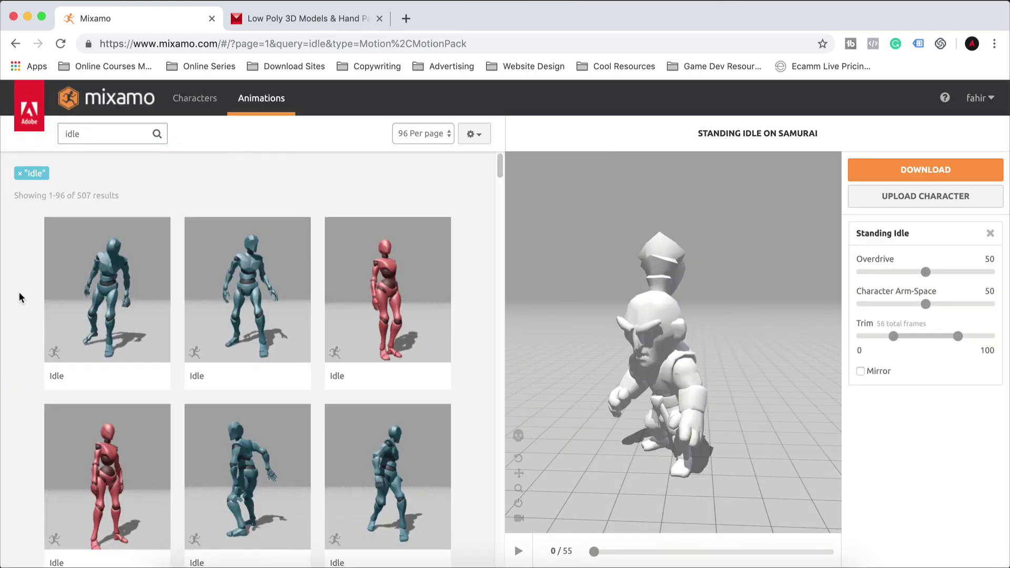
{"action": "scroll", "coordinate": [20, 295], "scroll_direction": "down", "scroll_amount": 5}
{"action": "scroll", "coordinate": [20, 298], "scroll_direction": "down", "scroll_amount": 3}
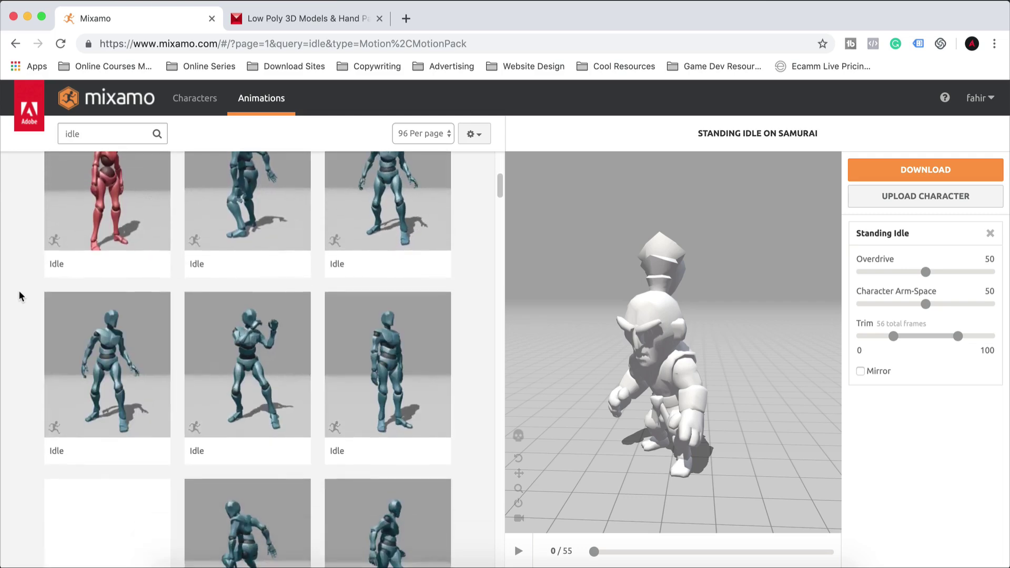
{"action": "scroll", "coordinate": [22, 292], "scroll_direction": "down", "scroll_amount": 4}
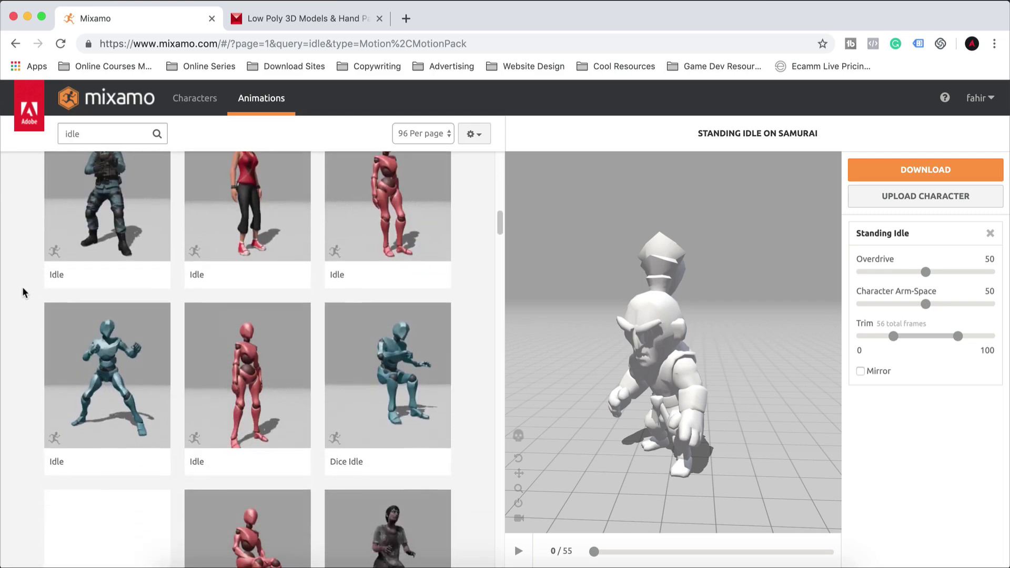
{"action": "scroll", "coordinate": [22, 292], "scroll_direction": "up", "scroll_amount": 3}
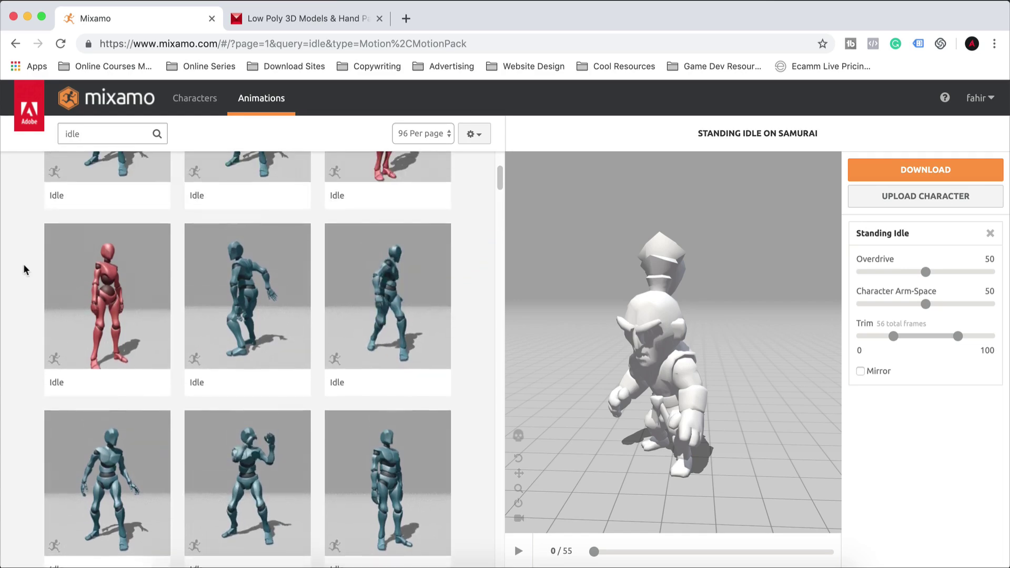
{"action": "scroll", "coordinate": [376, 306], "scroll_direction": "up", "scroll_amount": 3}
{"action": "scroll", "coordinate": [376, 307], "scroll_direction": "down", "scroll_amount": 10}
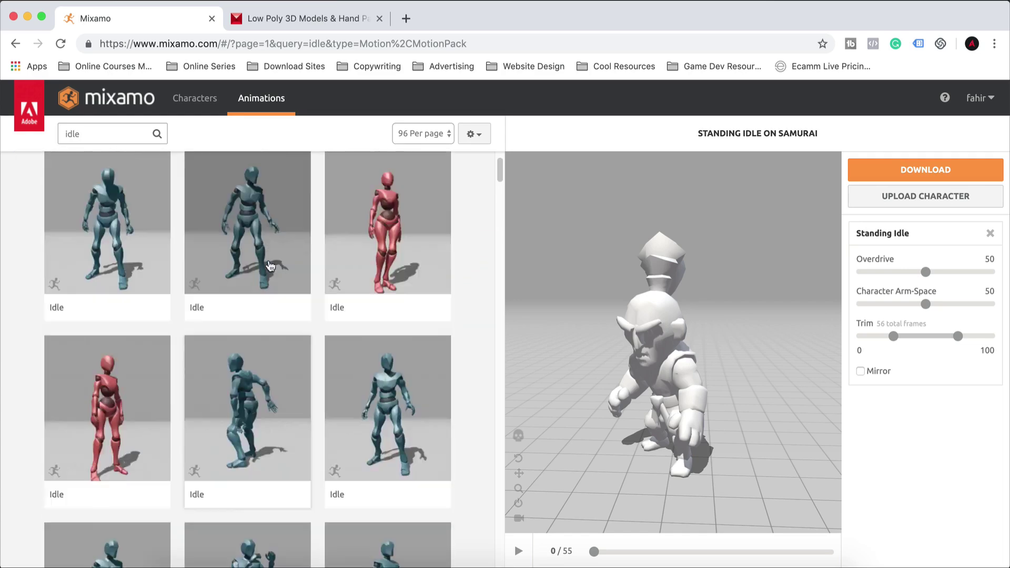
{"action": "scroll", "coordinate": [270, 266], "scroll_direction": "down", "scroll_amount": 10}
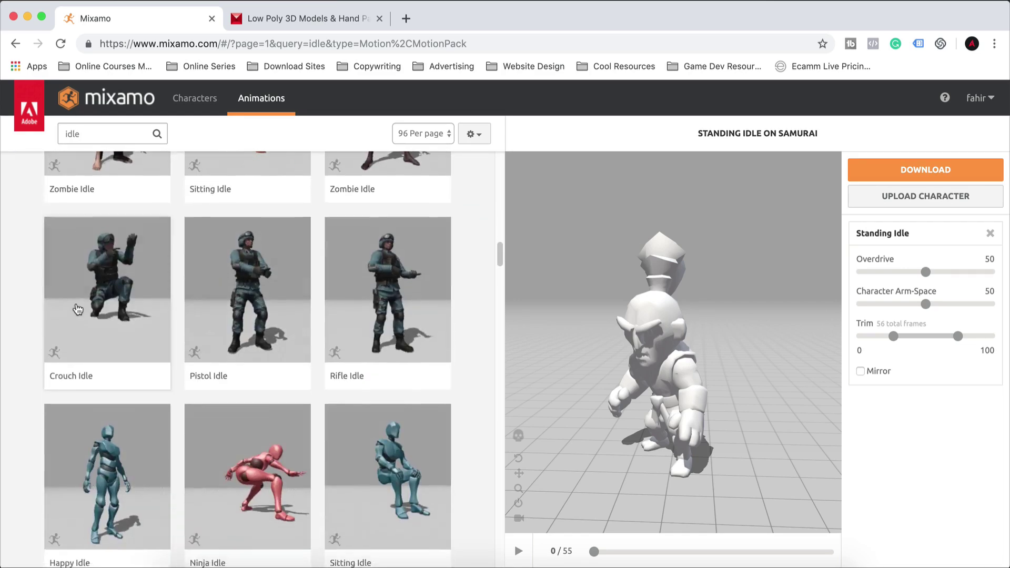
{"action": "scroll", "coordinate": [11, 330], "scroll_direction": "down", "scroll_amount": 7}
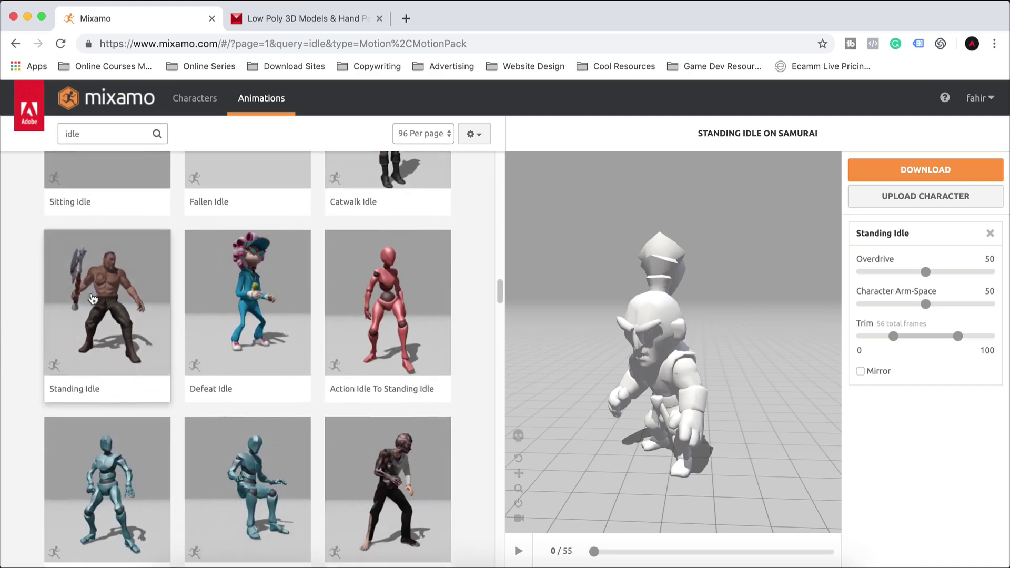
Load Standing Idle onto the samurai, pause, replay and orbit the preview, then open Download Settings.
{"action": "left_click", "coordinate": [114, 289]}
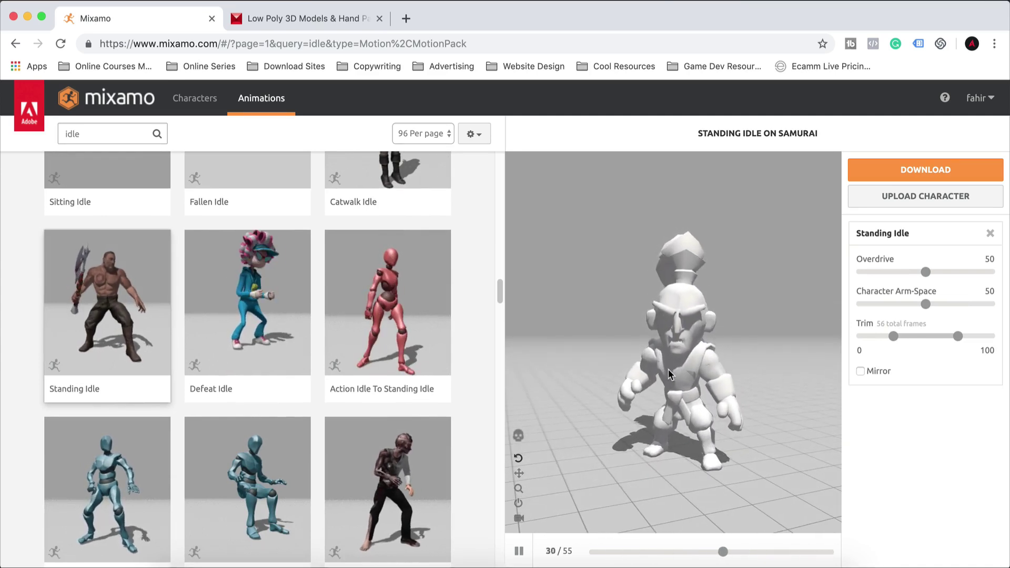
{"action": "key", "text": "space"}
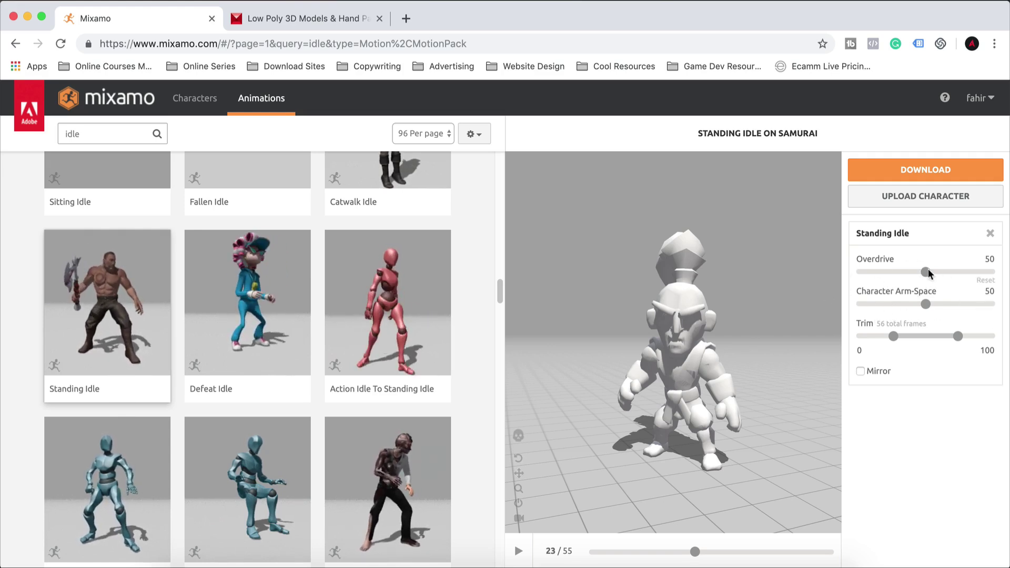
{"action": "left_click", "coordinate": [63, 305]}
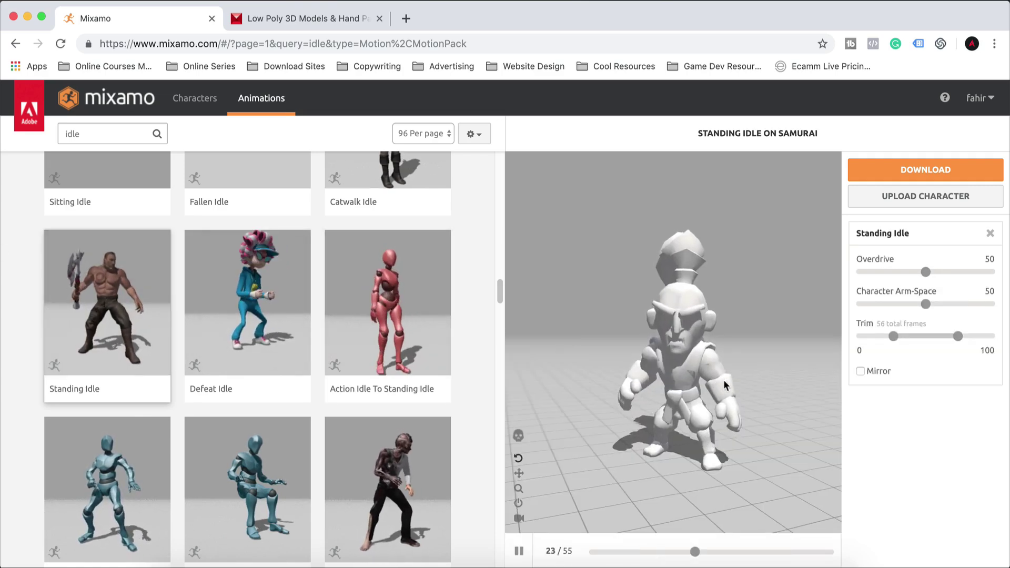
{"action": "left_click_drag", "start_coordinate": [700, 367], "coordinate": [568, 489]}
{"action": "scroll", "coordinate": [701, 387], "scroll_direction": "up", "scroll_amount": 5}
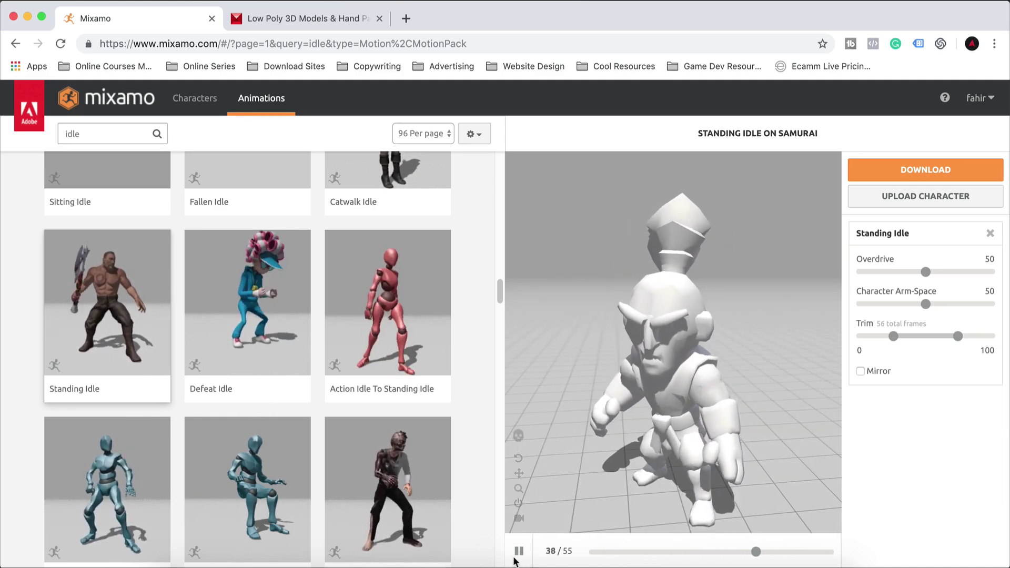
{"action": "left_click", "coordinate": [518, 549]}
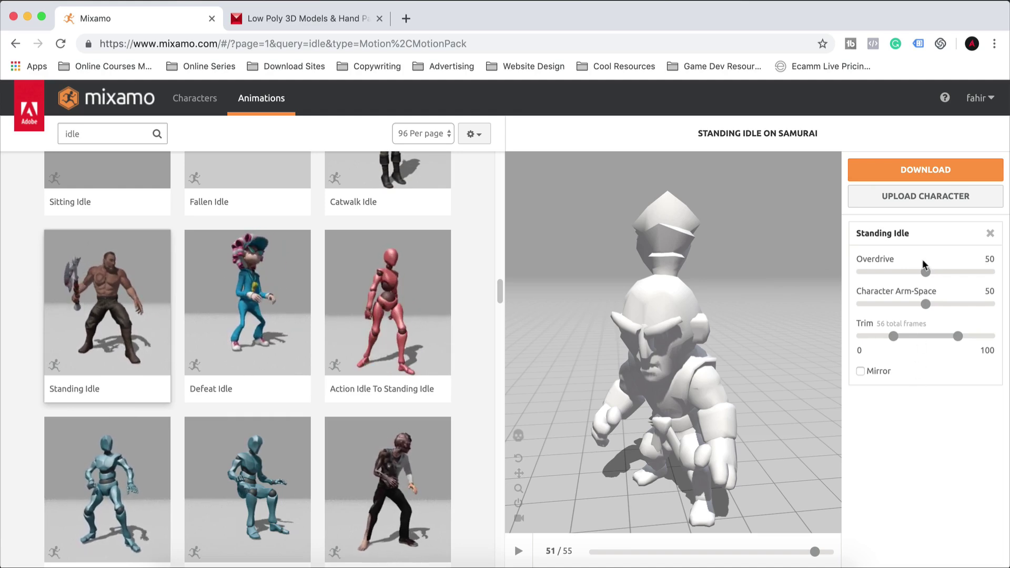
{"action": "left_click", "coordinate": [897, 173]}
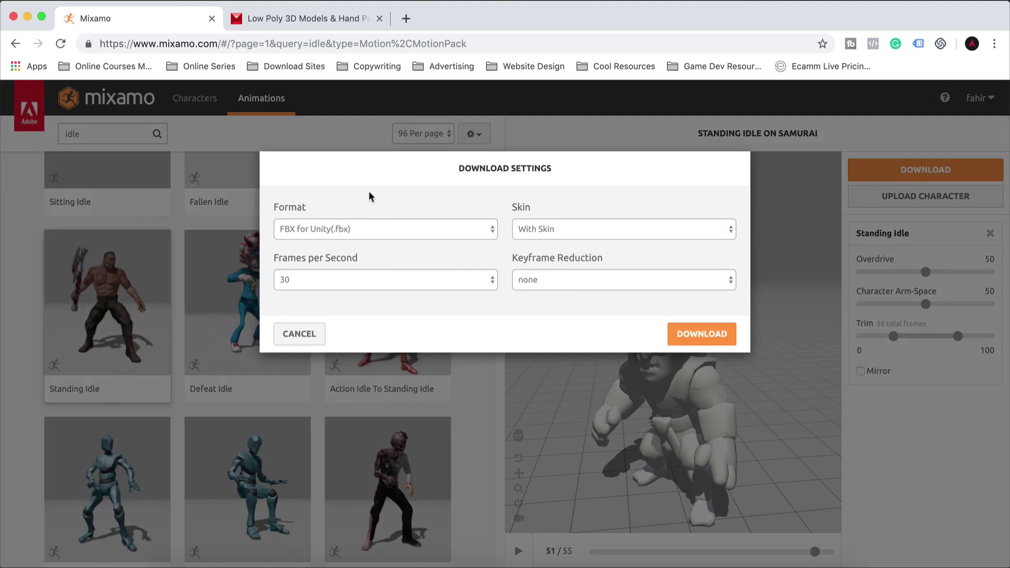
Keep 30 fps, no keyframe reduction and With Skin in the download settings.
{"action": "left_click", "coordinate": [387, 279]}
{"action": "left_click", "coordinate": [367, 282]}
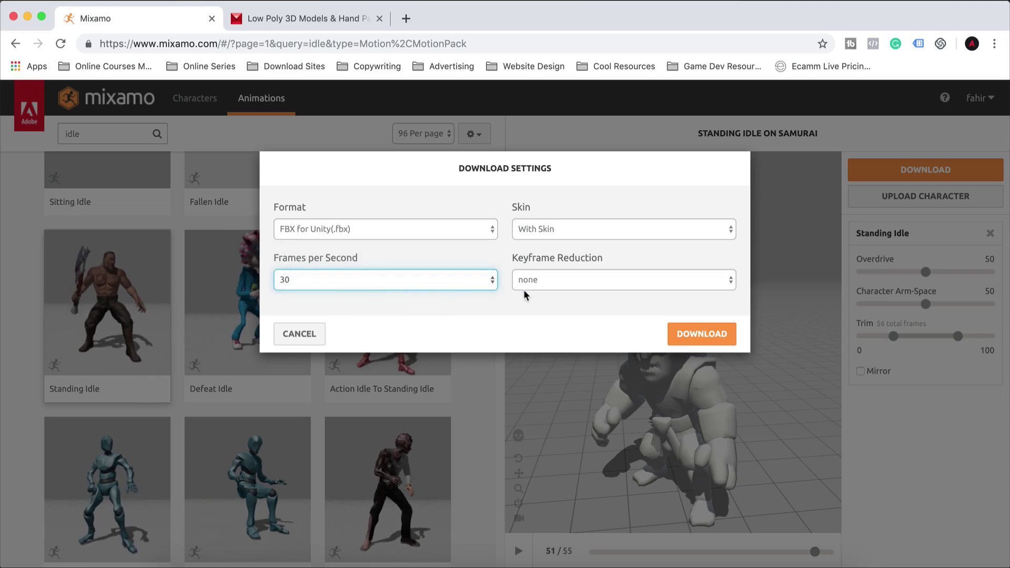
{"action": "left_click", "coordinate": [536, 282]}
{"action": "left_click", "coordinate": [542, 282]}
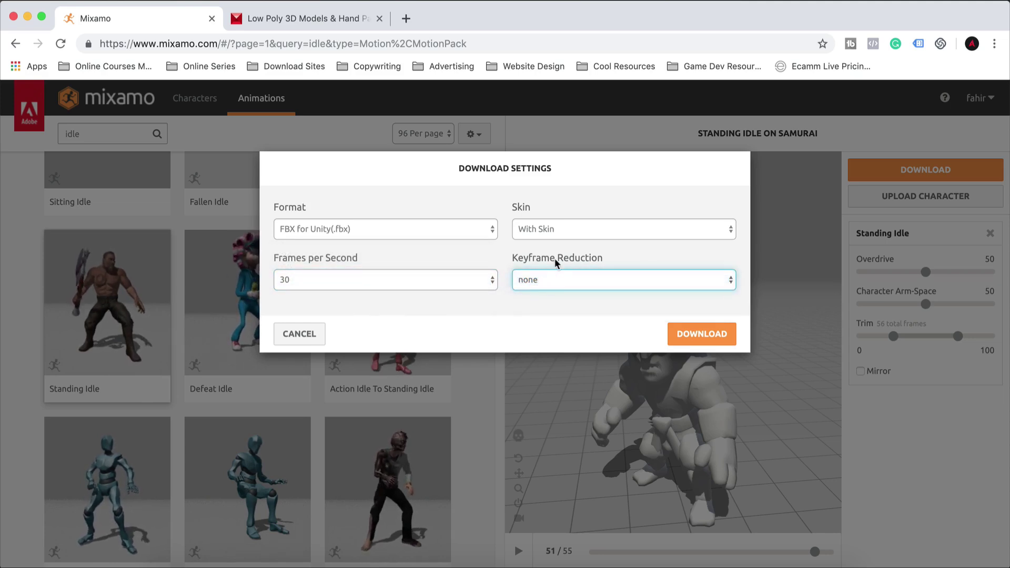
{"action": "left_click", "coordinate": [544, 235]}
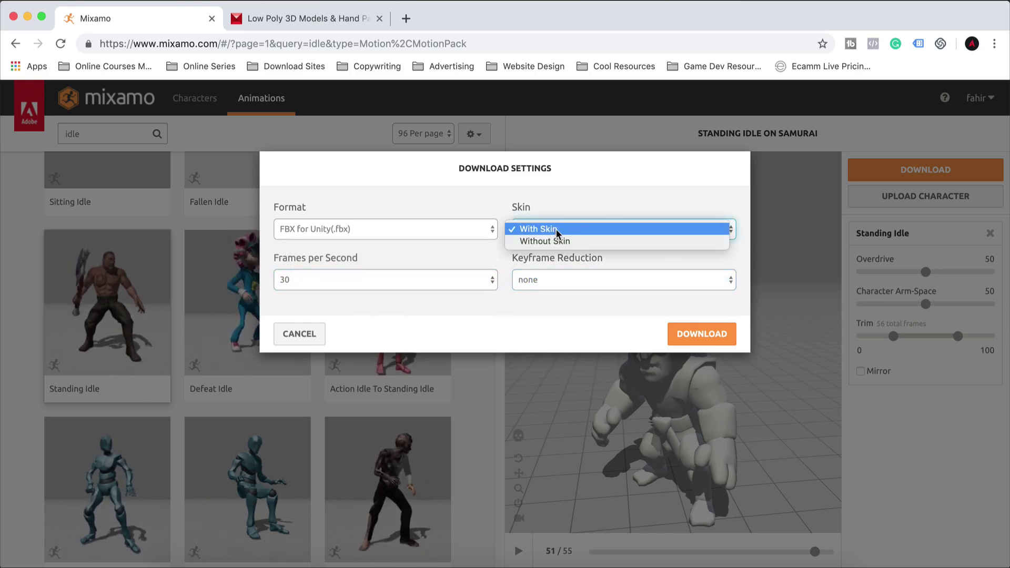
{"action": "left_click", "coordinate": [557, 230]}
{"action": "left_click", "coordinate": [181, 558]}
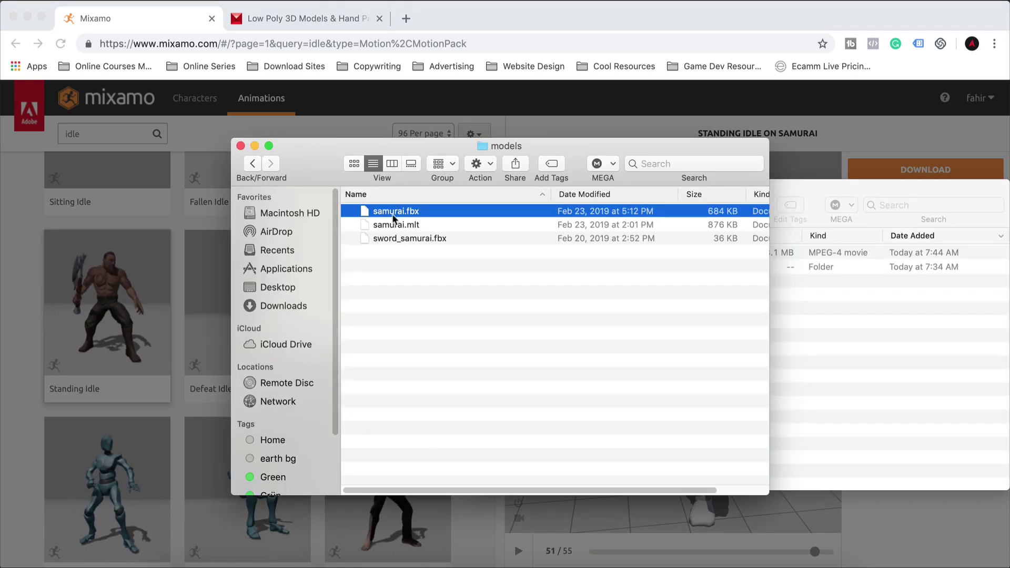
{"action": "left_click", "coordinate": [151, 20]}
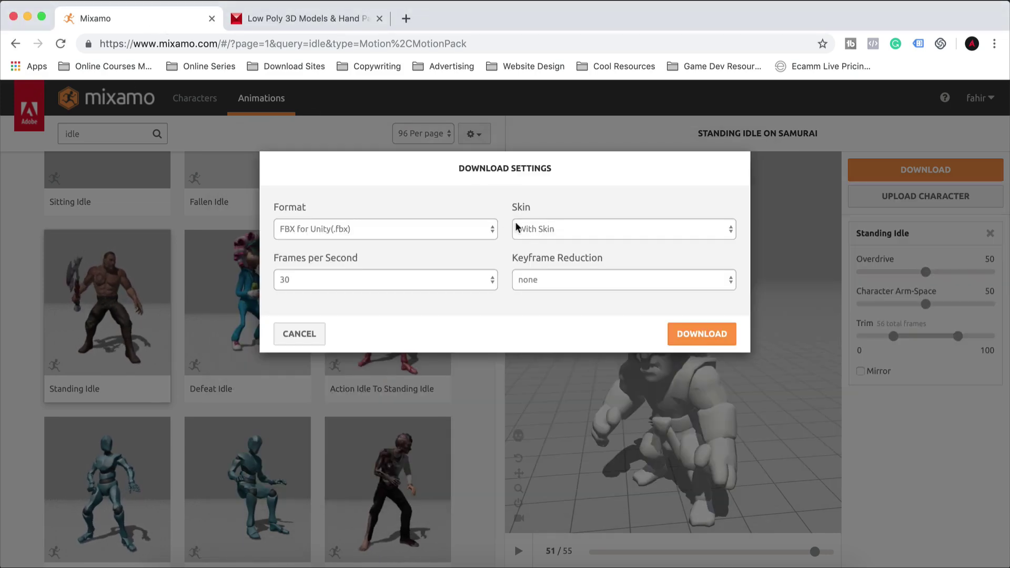
{"action": "left_click", "coordinate": [532, 227]}
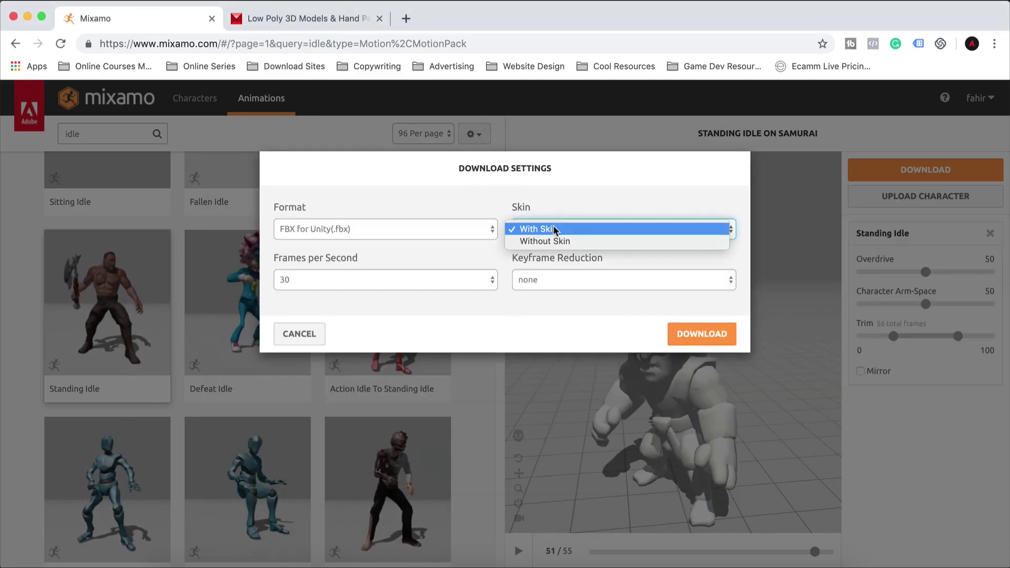
{"action": "left_click", "coordinate": [553, 228]}
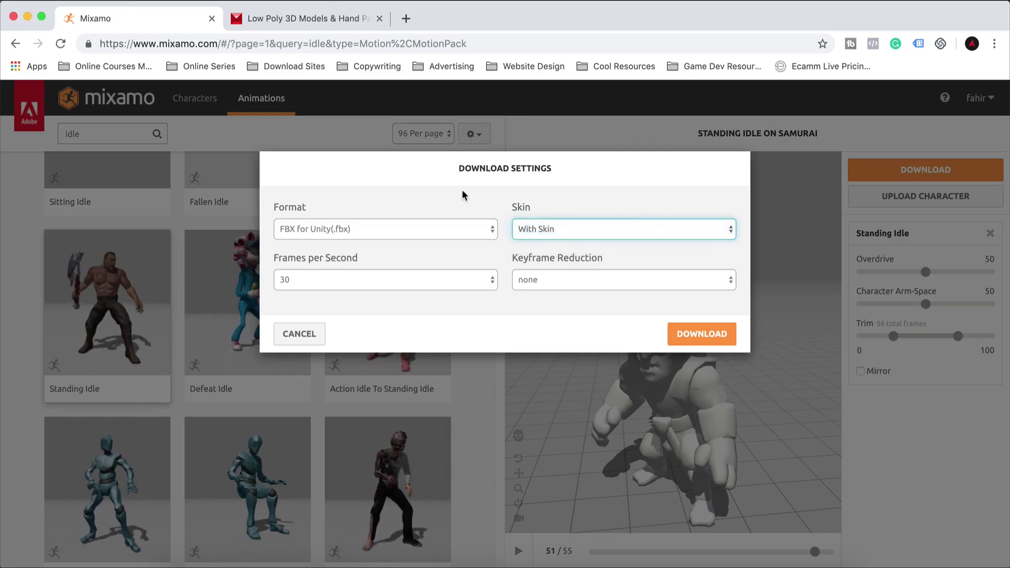
Set the format to FBX for Unity(.fbx) and download Standing Idle.
{"action": "left_click", "coordinate": [396, 227]}
{"action": "left_click", "coordinate": [371, 219]}
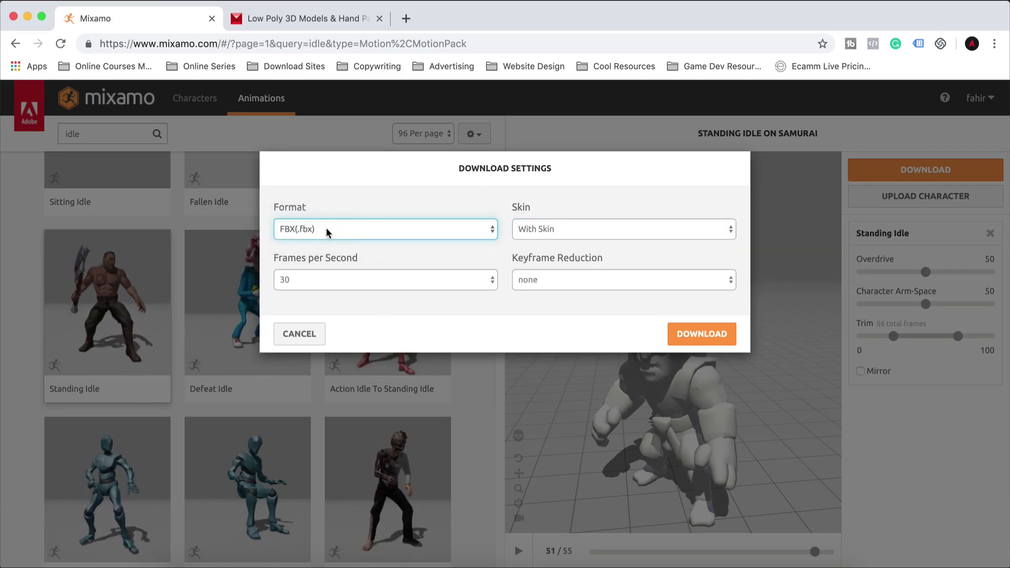
{"action": "left_click", "coordinate": [393, 231]}
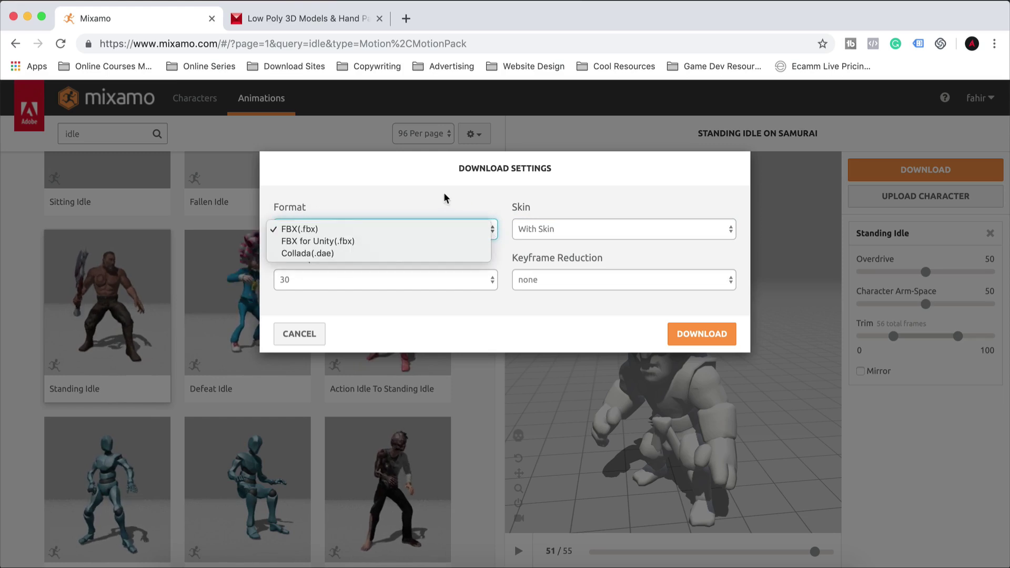
{"action": "left_click", "coordinate": [367, 243]}
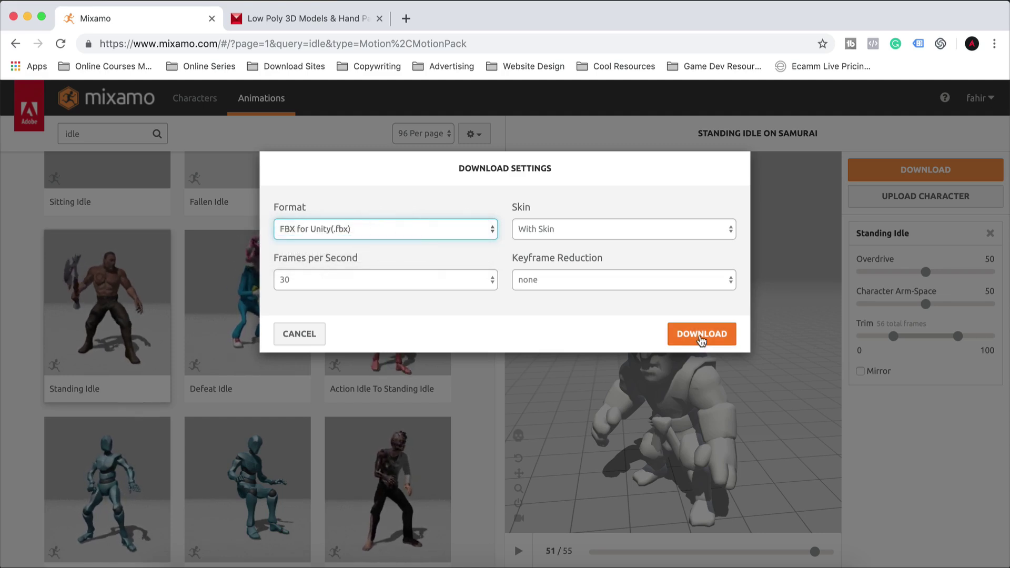
{"action": "left_click", "coordinate": [702, 337]}
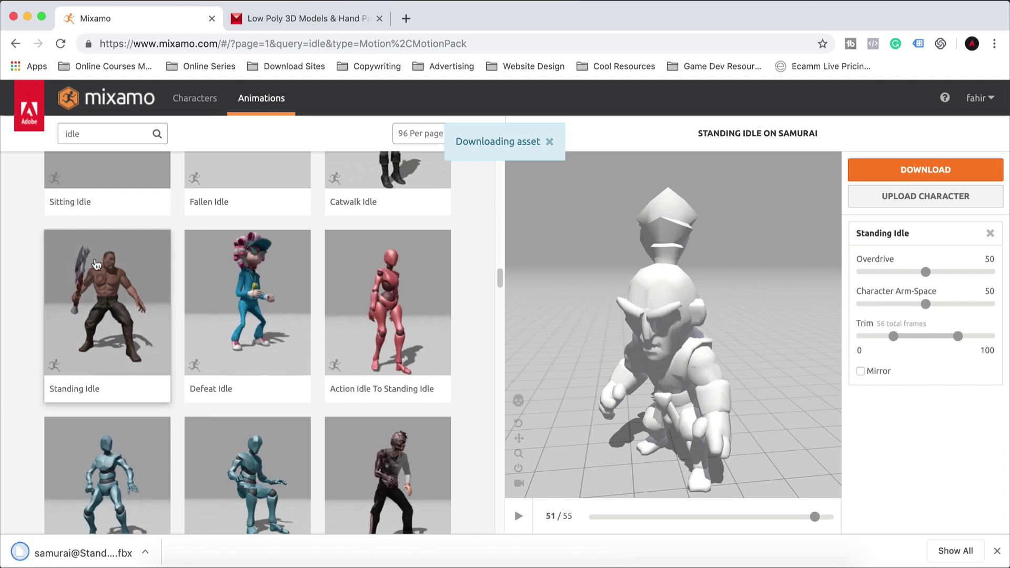
Search for 'walk' and preview the third Walking animation on the samurai.
{"action": "left_click", "coordinate": [142, 133]}
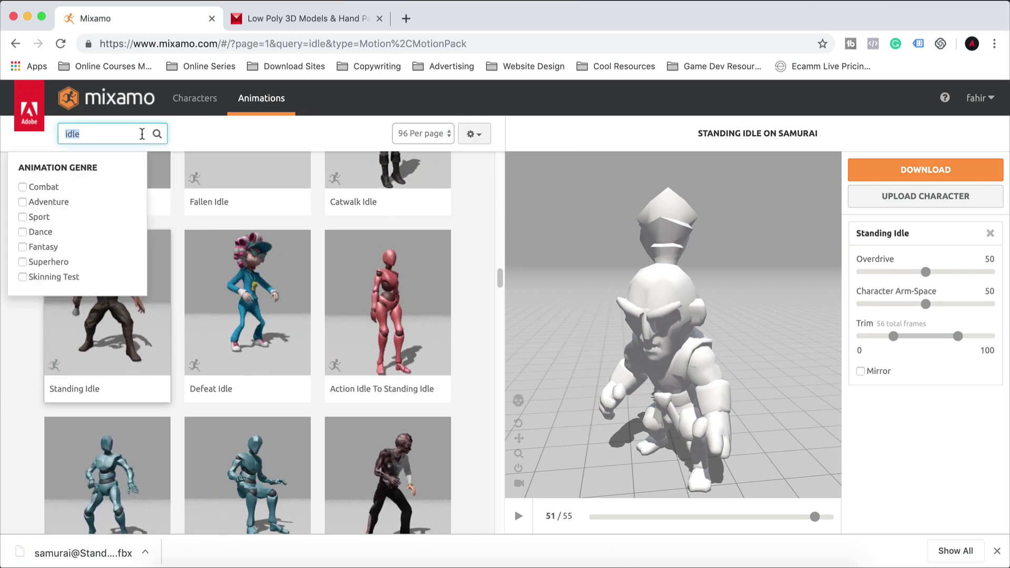
{"action": "type", "text": "walk"}
{"action": "key", "text": "Return"}
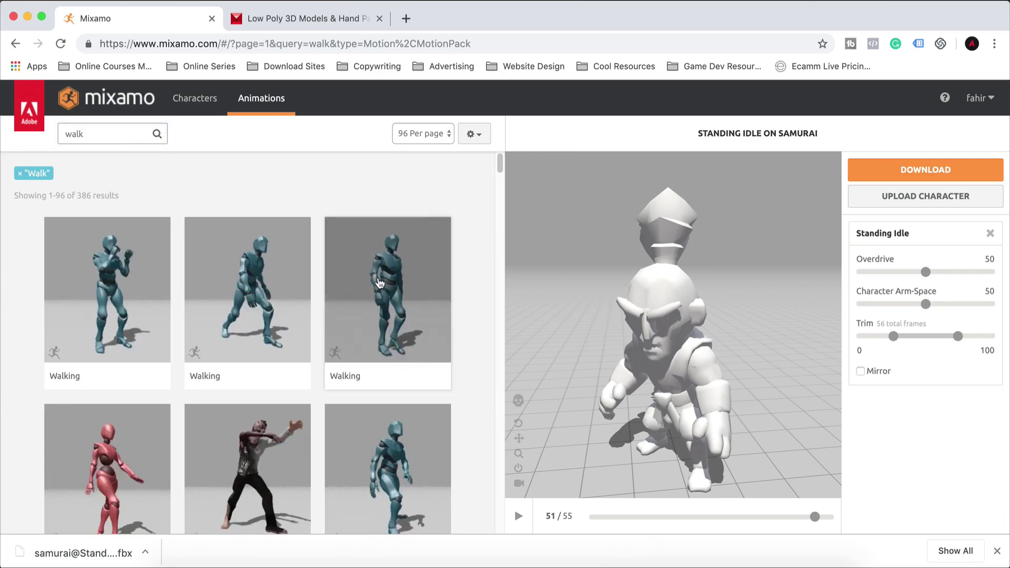
{"action": "left_click", "coordinate": [386, 288]}
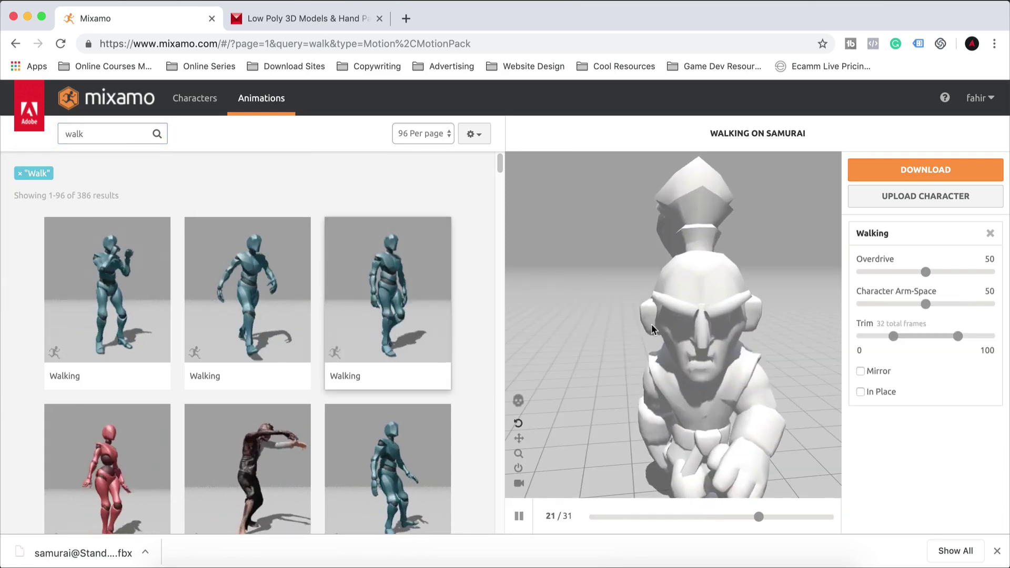
Make the Walking animation play In Place and reframe the preview.
{"action": "left_click", "coordinate": [861, 391]}
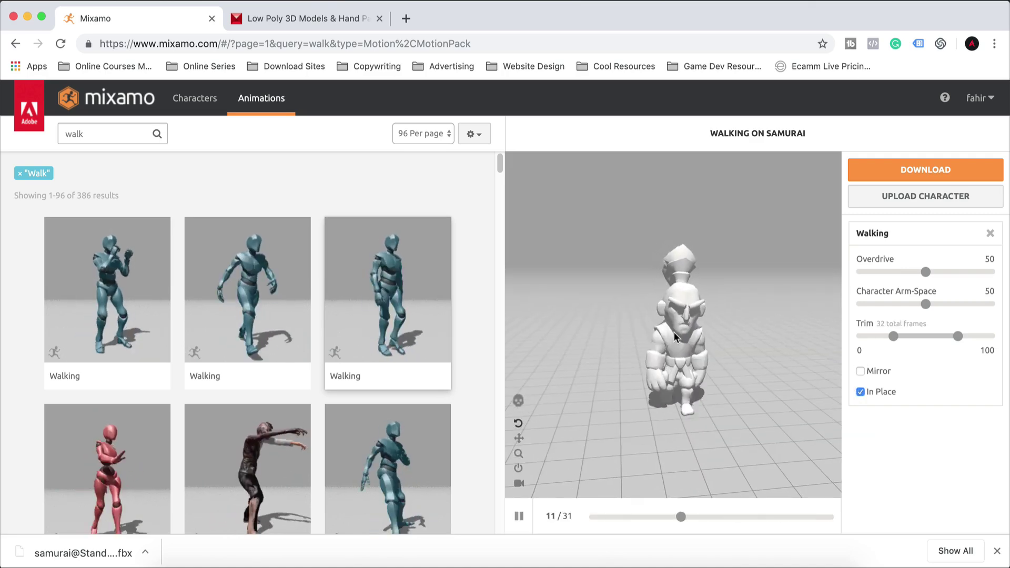
{"action": "right_click_drag", "start_coordinate": [740, 371], "coordinate": [613, 337]}
{"action": "left_click_drag", "start_coordinate": [612, 337], "coordinate": [750, 328]}
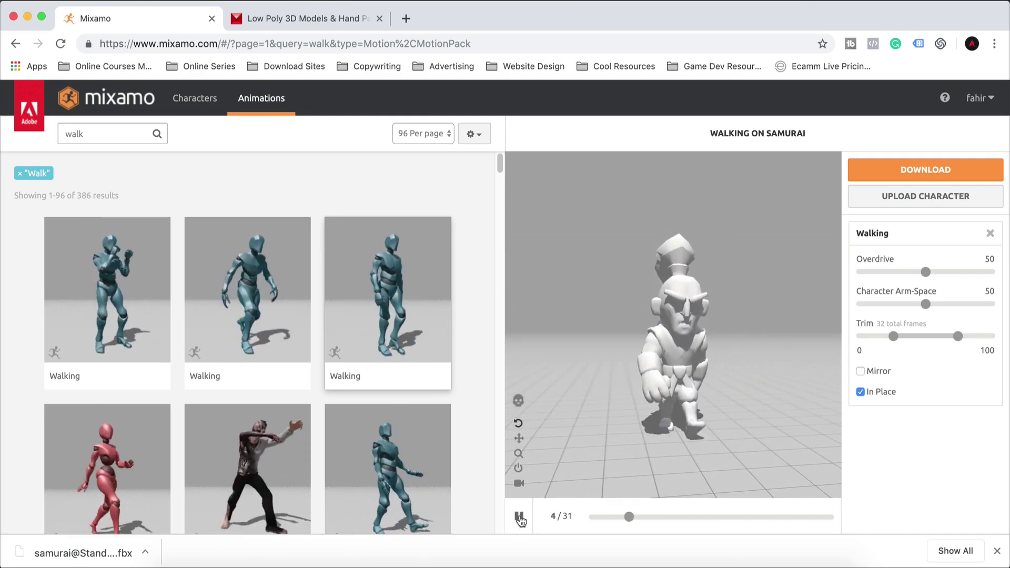
{"action": "left_click", "coordinate": [519, 516]}
Set Overdrive to 52 and Character Arm-Space to 74, then open Download Settings.
{"action": "left_click_drag", "start_coordinate": [925, 272], "coordinate": [861, 272]}
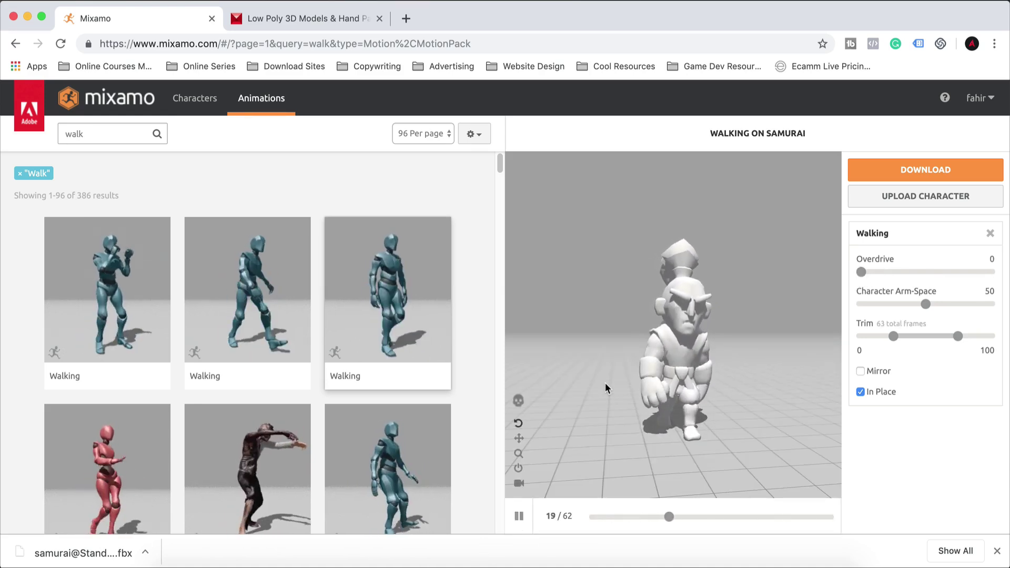
{"action": "left_click", "coordinate": [518, 515]}
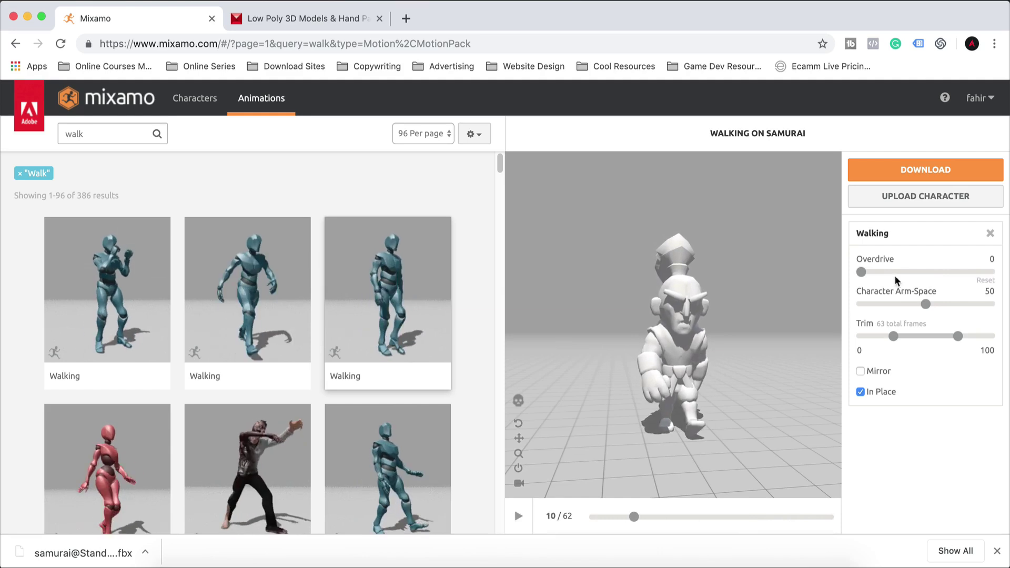
{"action": "left_click_drag", "start_coordinate": [861, 272], "coordinate": [989, 277]}
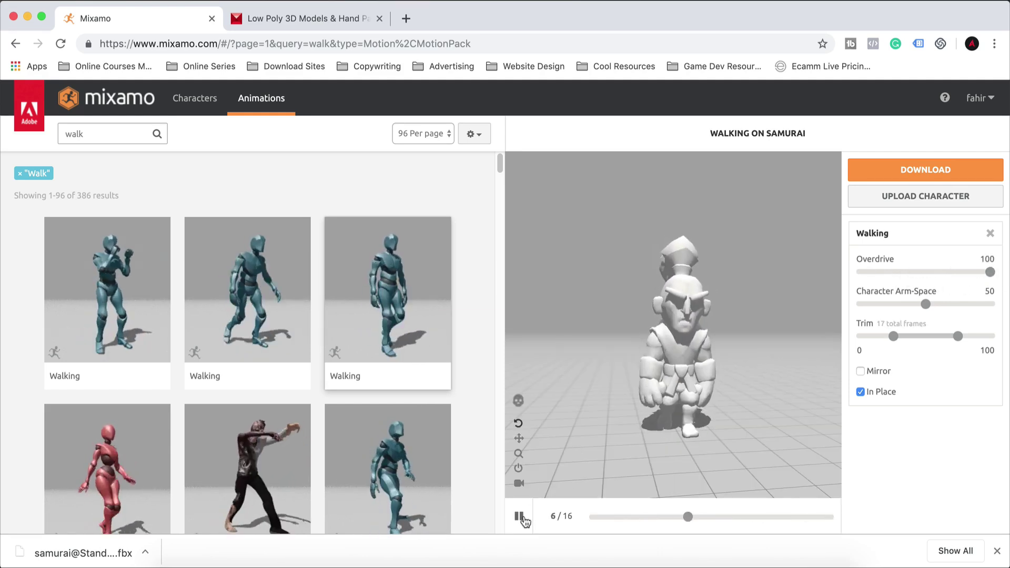
{"action": "left_click", "coordinate": [520, 517]}
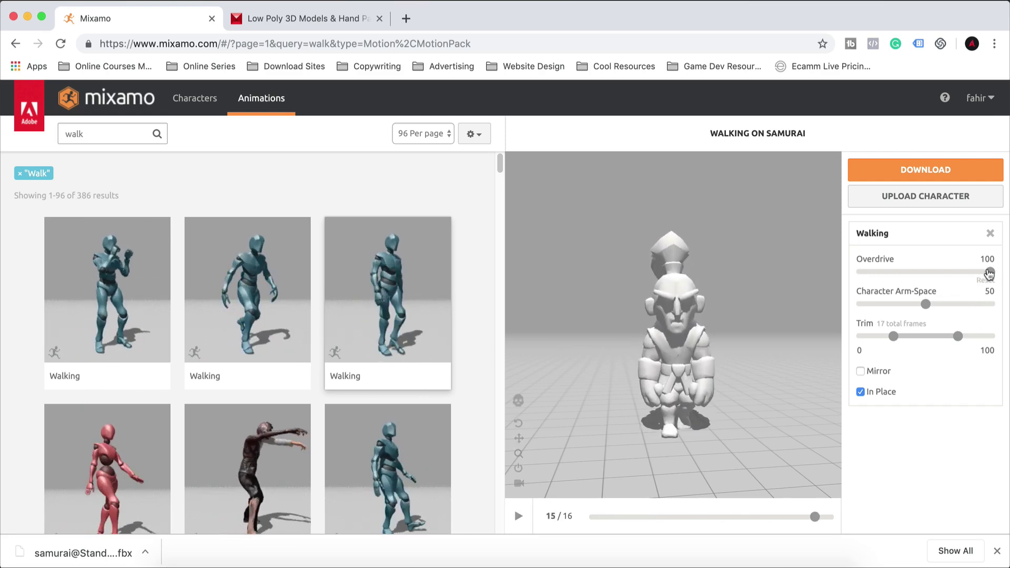
{"action": "left_click_drag", "start_coordinate": [990, 272], "coordinate": [987, 272]}
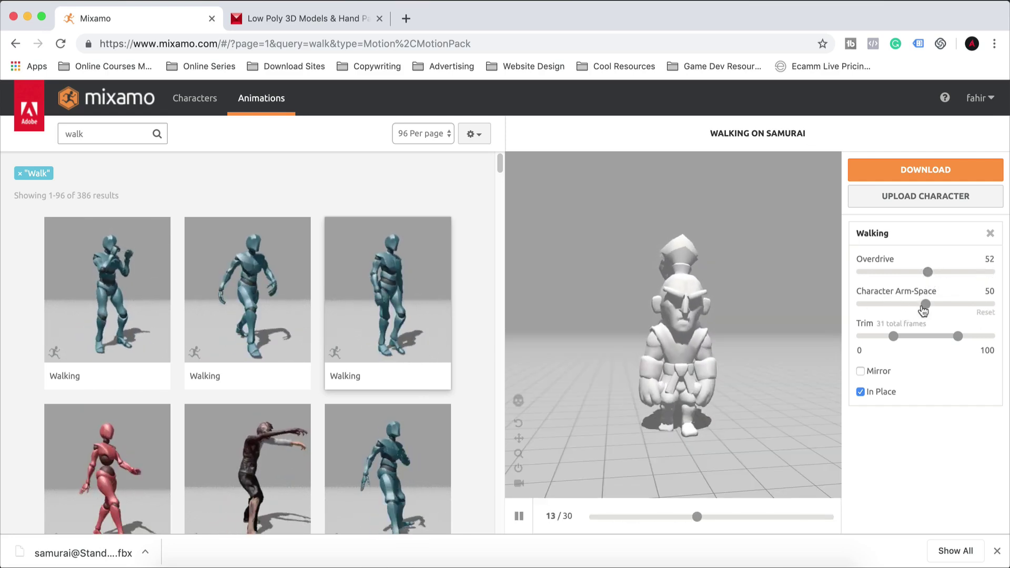
{"action": "left_click_drag", "start_coordinate": [923, 310], "coordinate": [951, 314]}
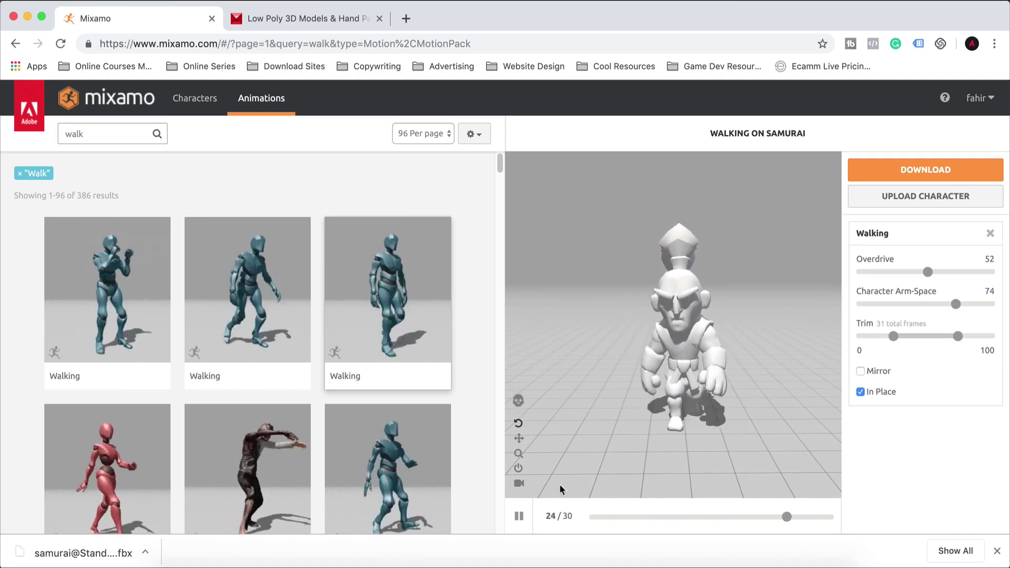
{"action": "key", "text": "space"}
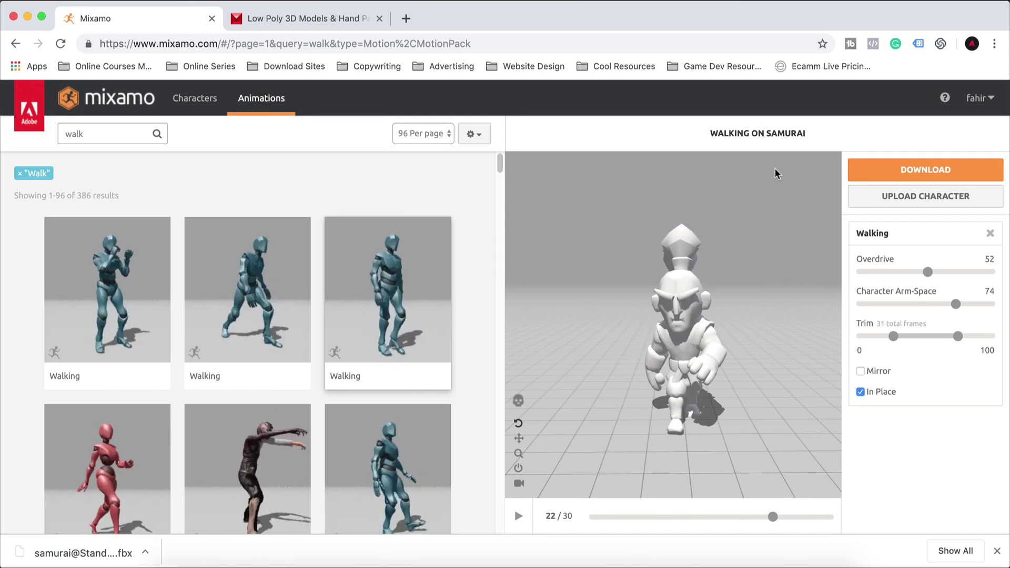
{"action": "left_click", "coordinate": [916, 169]}
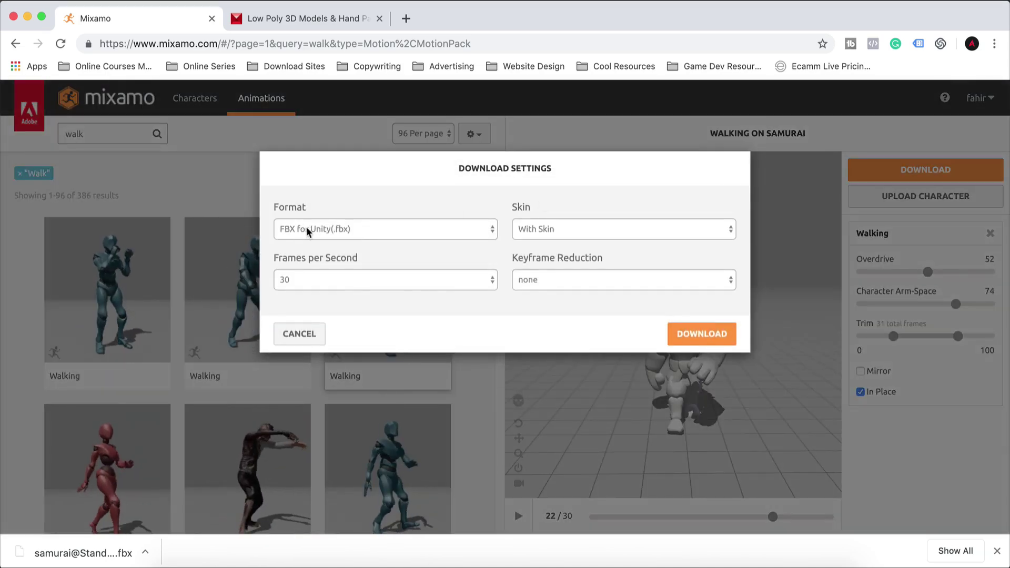
Download the in-place Walking FBX and switch to the Unity editor.
{"action": "left_click", "coordinate": [693, 334]}
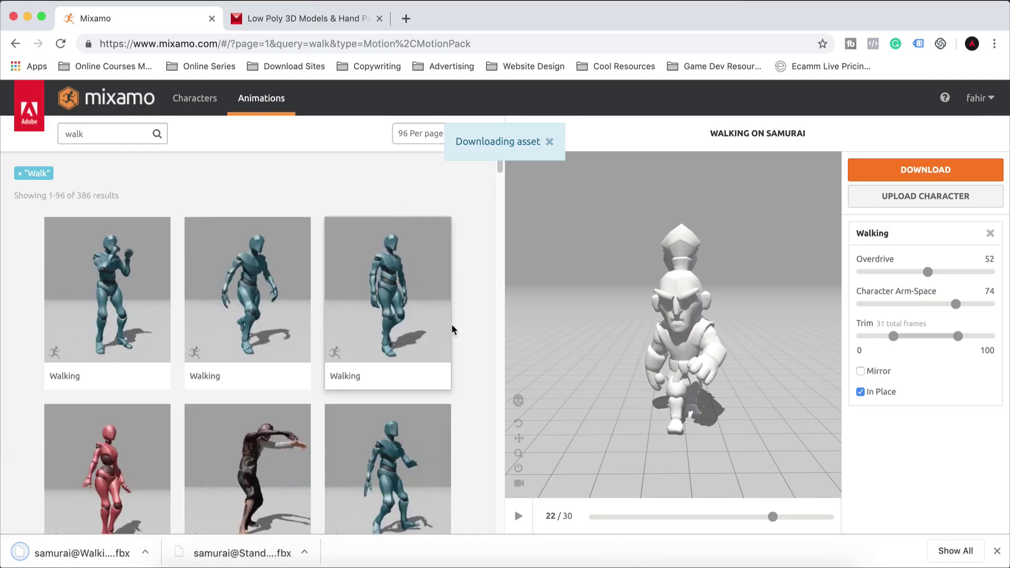
{"action": "left_click", "coordinate": [375, 564]}
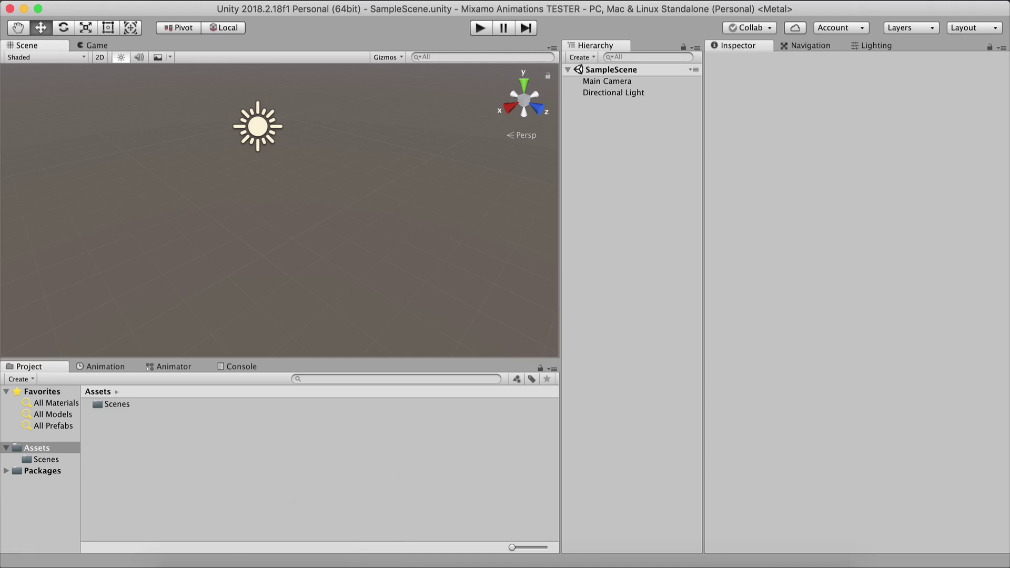
In Finder, go to 0 - Assets/samurai_v3 and open samurai_ronin_SC.unitypackage.
{"action": "left_click", "coordinate": [183, 563]}
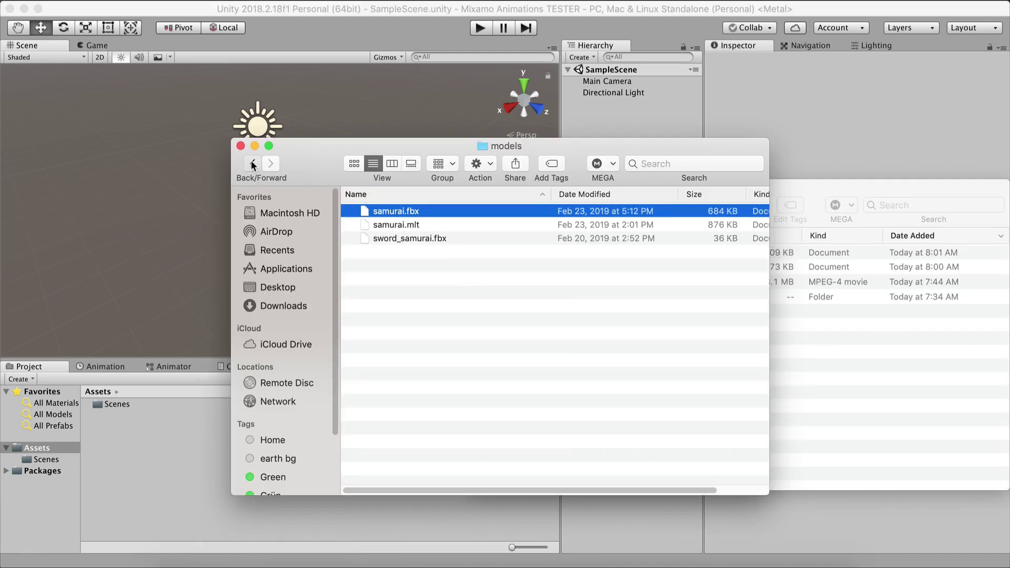
{"action": "left_click", "coordinate": [252, 164]}
{"action": "left_click", "coordinate": [252, 163]}
{"action": "double_click", "coordinate": [414, 226]}
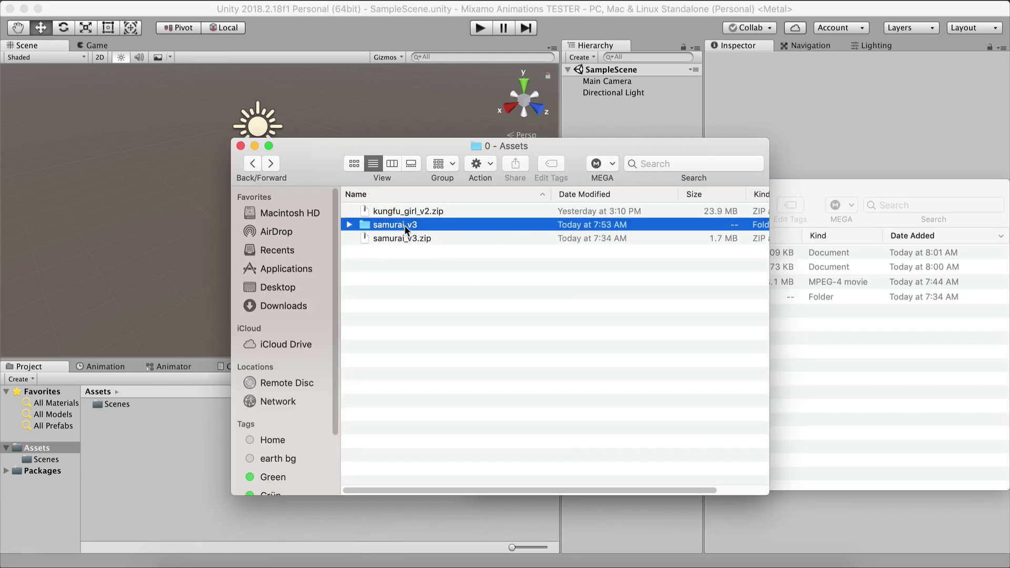
{"action": "left_click", "coordinate": [410, 225]}
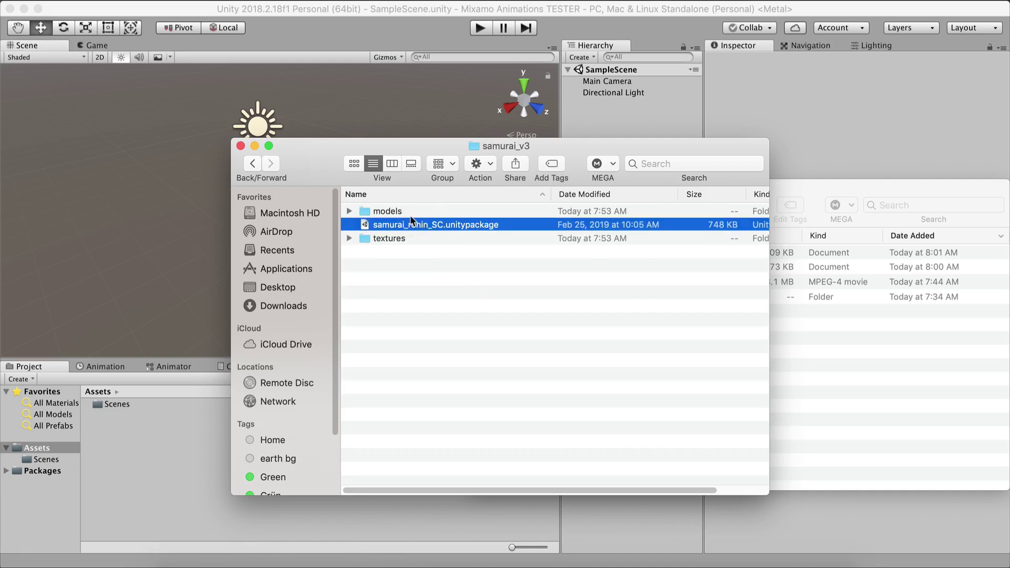
{"action": "left_click", "coordinate": [253, 163]}
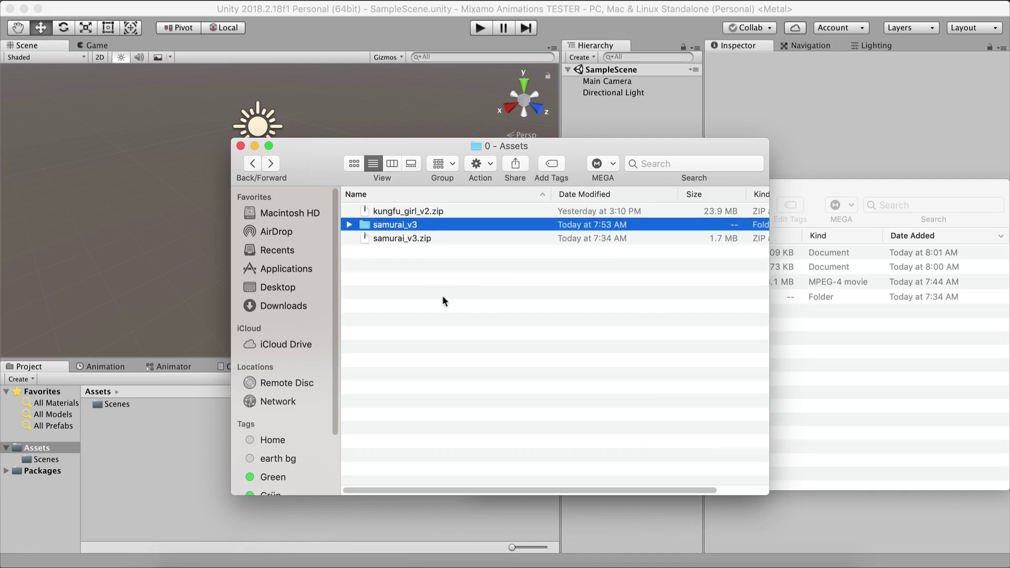
{"action": "double_click", "coordinate": [418, 225]}
{"action": "left_click", "coordinate": [398, 226]}
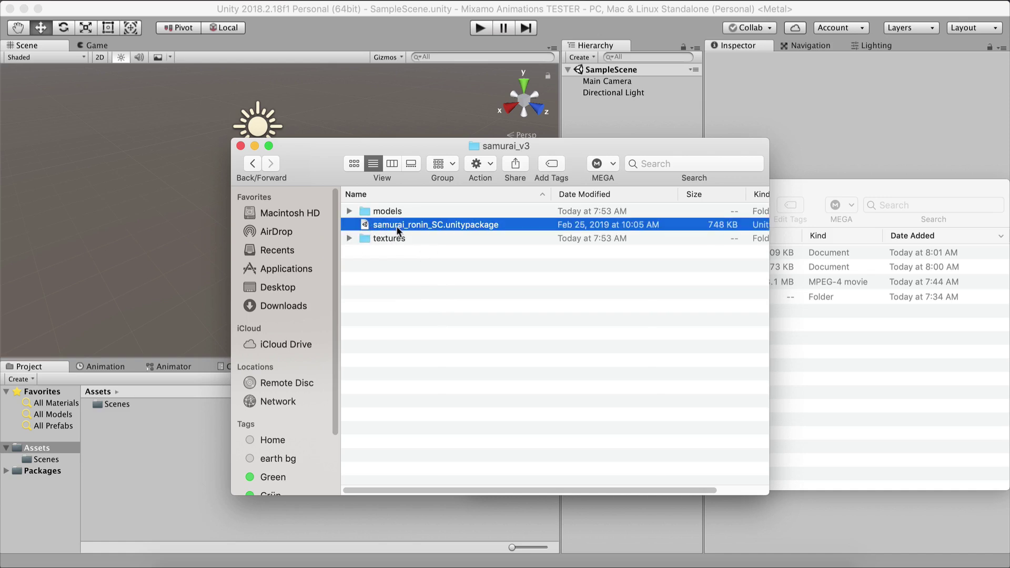
{"action": "double_click", "coordinate": [445, 226]}
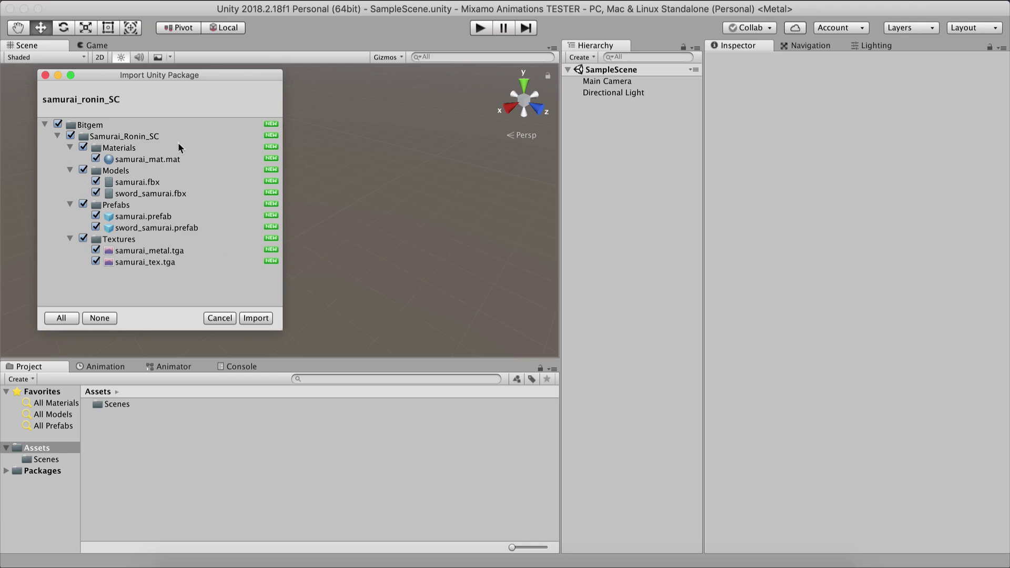
Import all package assets, then open Bitgem > Samurai_Ronin_SC > Models in the Project panel.
{"action": "left_click", "coordinate": [256, 318]}
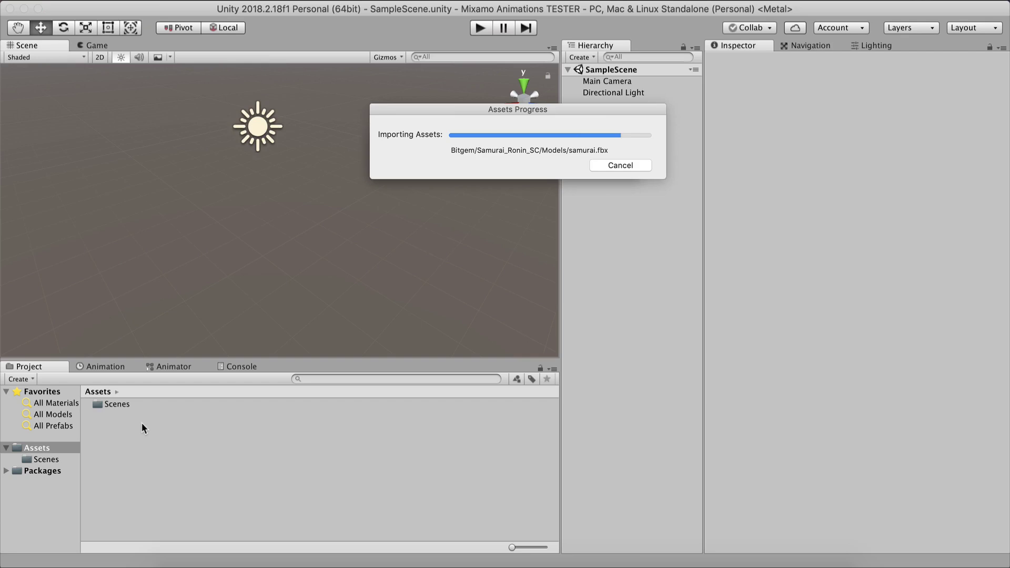
{"action": "left_click", "coordinate": [118, 405]}
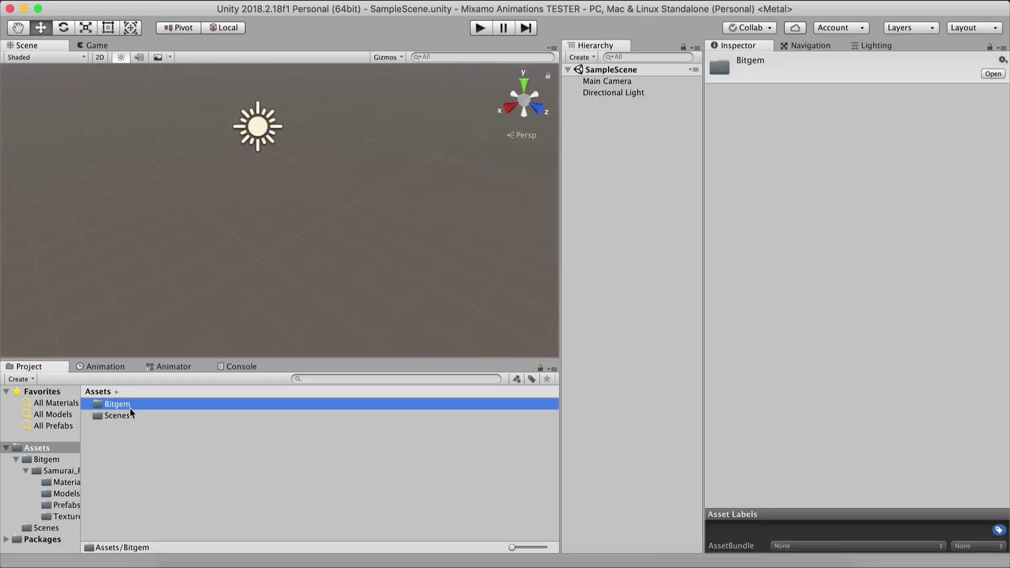
{"action": "double_click", "coordinate": [128, 406]}
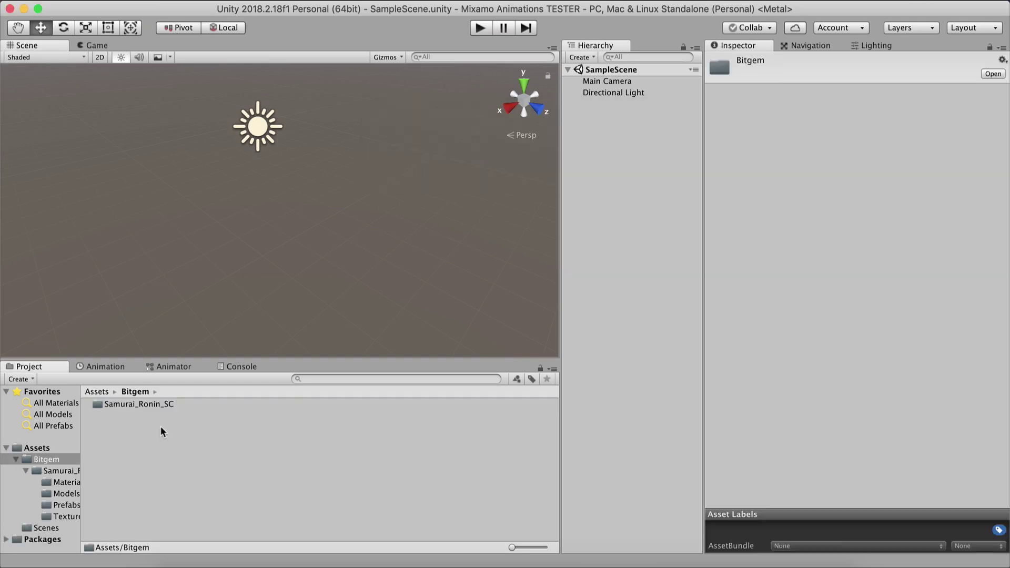
{"action": "double_click", "coordinate": [135, 405]}
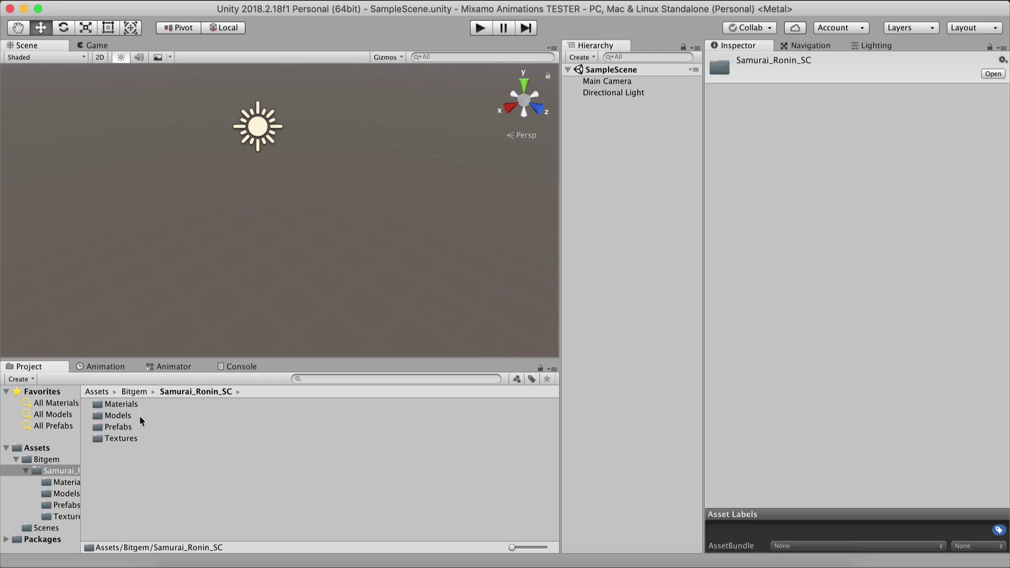
{"action": "double_click", "coordinate": [140, 415]}
Drag the samurai model into the scene and reset its Transform to 0, 0, 0.
{"action": "left_click", "coordinate": [142, 406]}
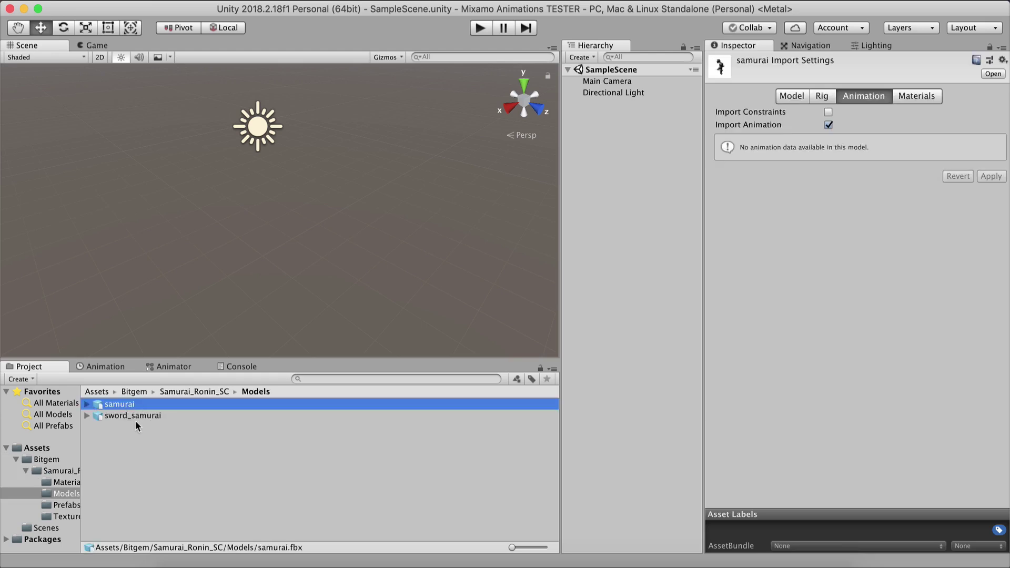
{"action": "left_click_drag", "start_coordinate": [107, 408], "coordinate": [171, 196]}
{"action": "key", "text": "f"}
{"action": "scroll", "coordinate": [173, 198], "scroll_direction": "down", "scroll_amount": 4}
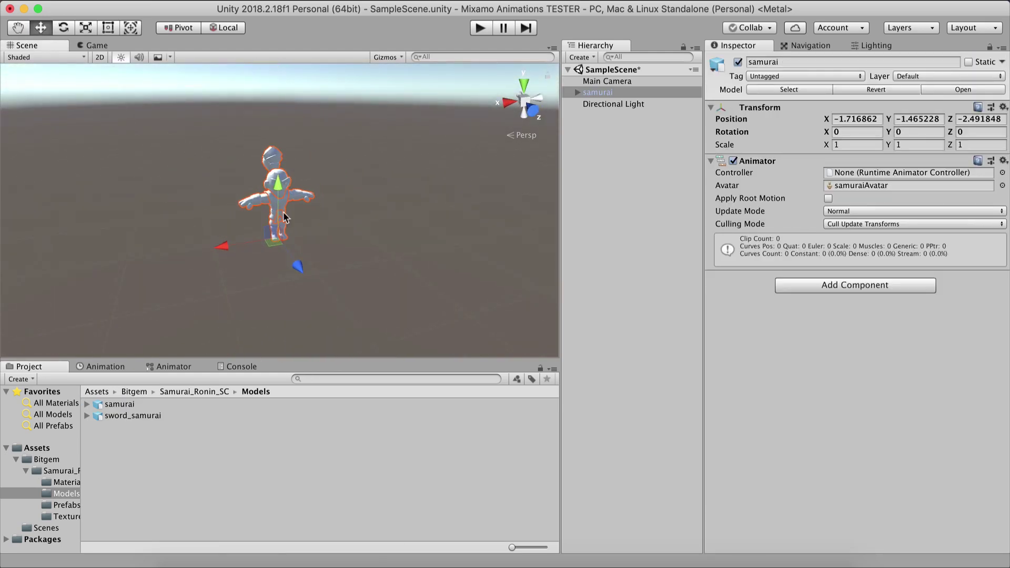
{"action": "right_click", "coordinate": [762, 108]}
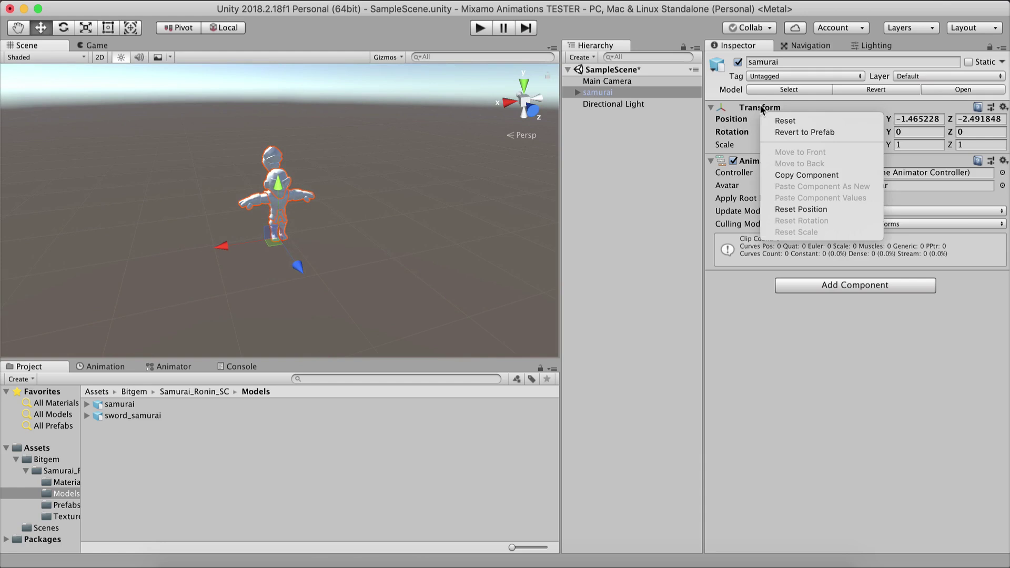
{"action": "left_click", "coordinate": [784, 121]}
{"action": "left_click_drag", "start_coordinate": [399, 153], "coordinate": [351, 234], "text": "alt"}
{"action": "middle_click_drag", "start_coordinate": [352, 234], "coordinate": [266, 261]}
Drag the sword_samurai prefab into the scene, then delete it from the Hierarchy.
{"action": "left_click", "coordinate": [165, 392]}
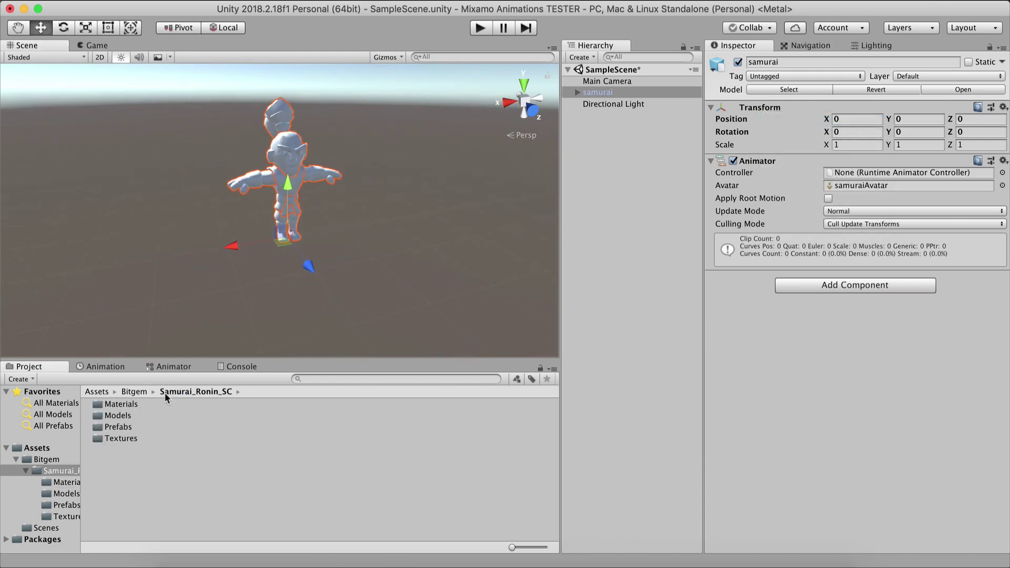
{"action": "double_click", "coordinate": [125, 428]}
{"action": "left_click_drag", "start_coordinate": [119, 404], "coordinate": [589, 191]}
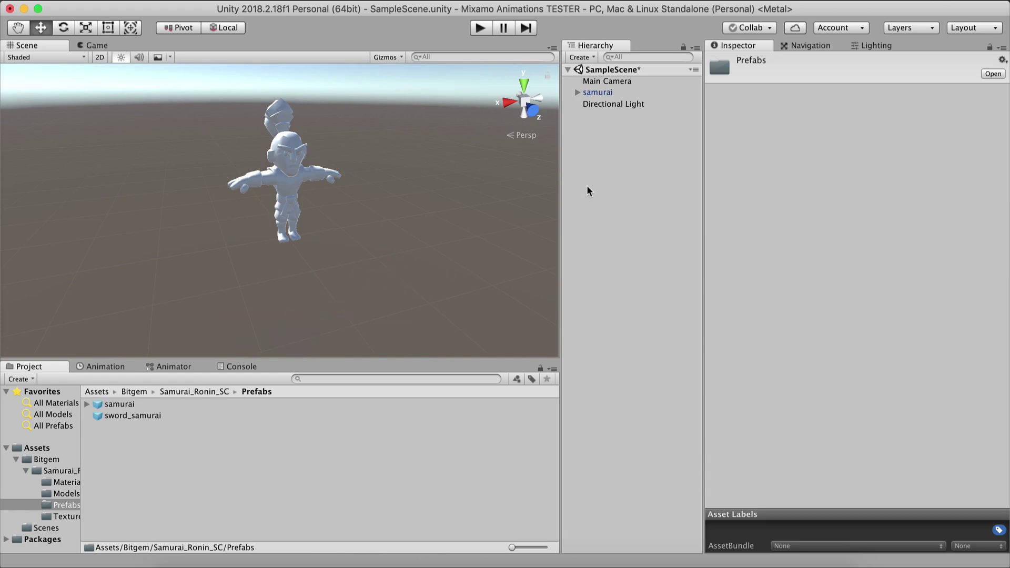
{"action": "left_click", "coordinate": [236, 367]}
{"action": "left_click", "coordinate": [30, 368]}
{"action": "left_click_drag", "start_coordinate": [132, 417], "coordinate": [271, 261]}
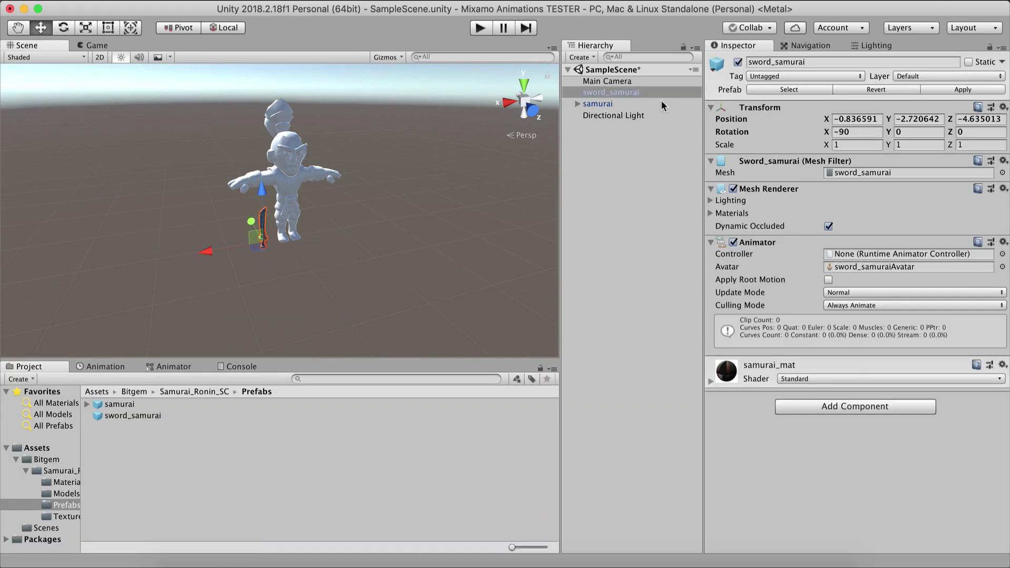
{"action": "left_click", "coordinate": [646, 92]}
{"action": "key", "text": "super+BackSpace"}
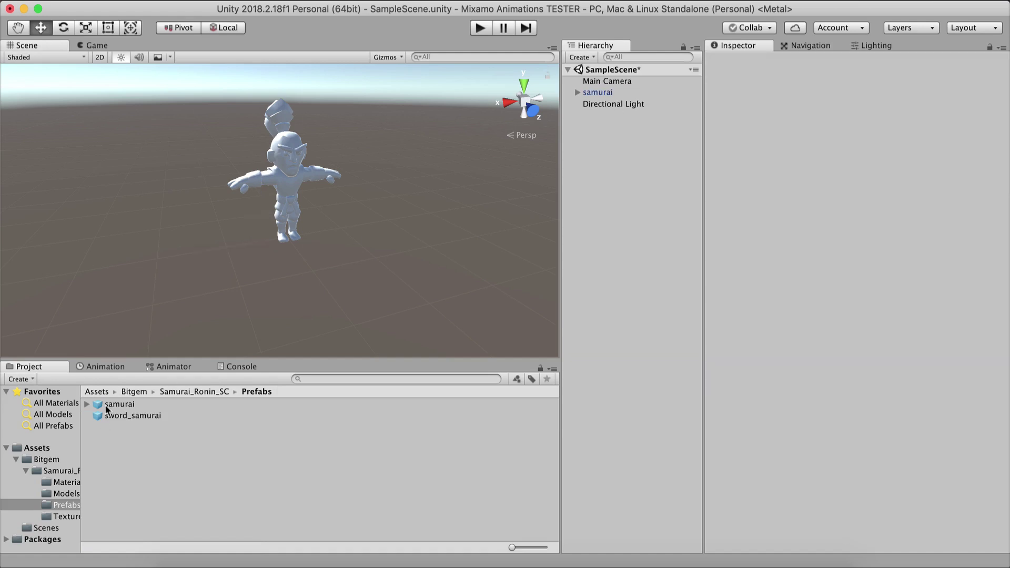
Open the Materials folder and expand samurai in the Hierarchy to select its mesh parts.
{"action": "mouse_move", "coordinate": [106, 409]}
{"action": "left_mouse_down"}
{"action": "mouse_move", "coordinate": [163, 318]}
{"action": "mouse_move", "coordinate": [153, 241]}
{"action": "mouse_move", "coordinate": [181, 230]}
{"action": "mouse_move", "coordinate": [125, 411]}
{"action": "left_mouse_up"}
{"action": "left_click", "coordinate": [194, 392]}
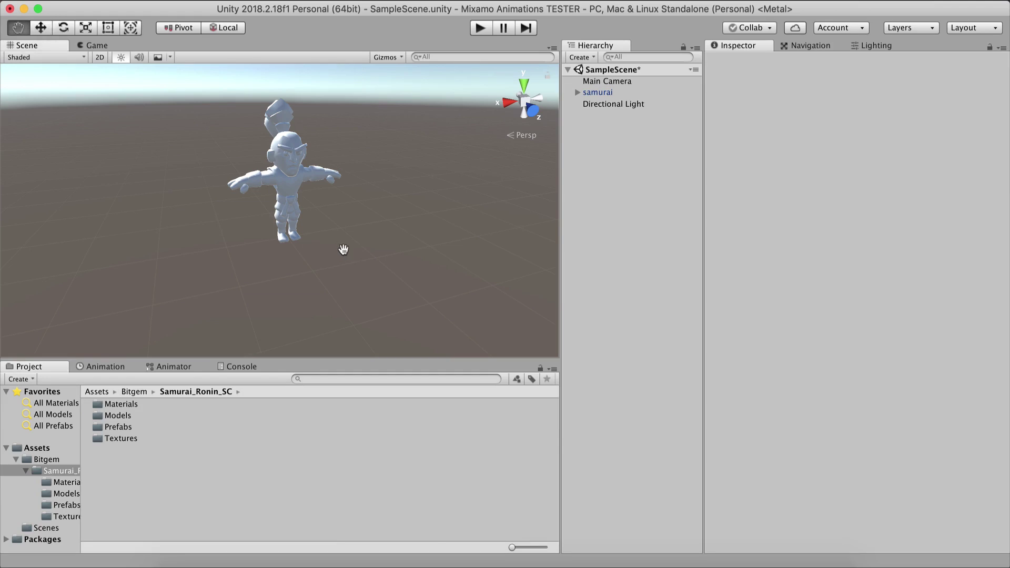
{"action": "scroll", "coordinate": [342, 247], "scroll_direction": "up", "scroll_amount": 5}
{"action": "middle_click_drag", "start_coordinate": [378, 221], "coordinate": [340, 205]}
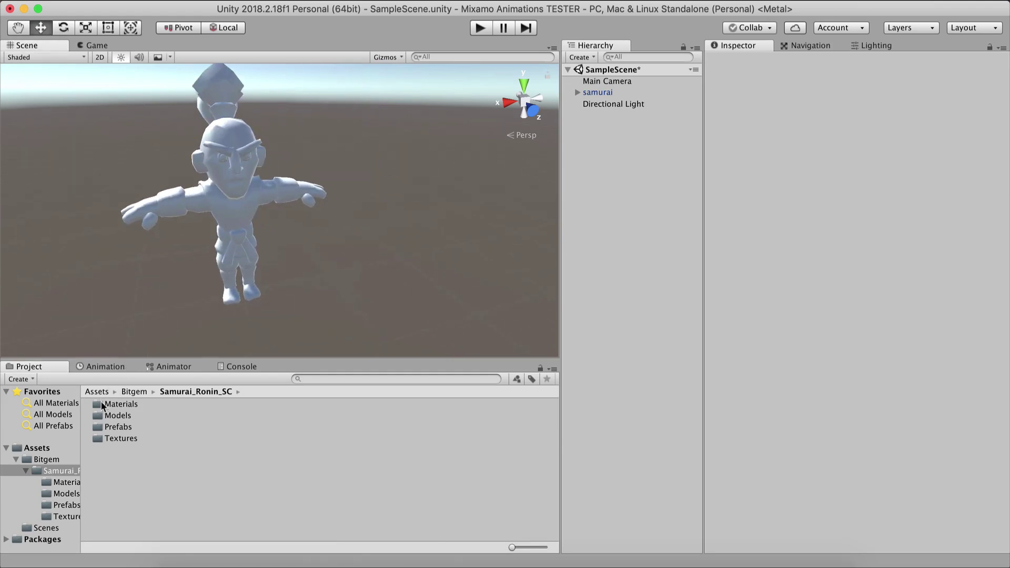
{"action": "double_click", "coordinate": [121, 404]}
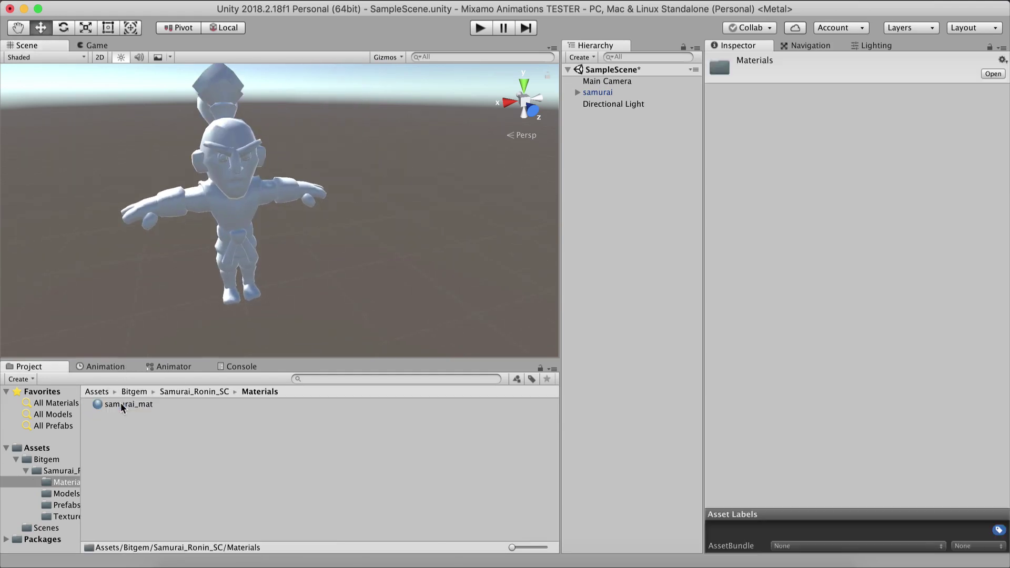
{"action": "left_click", "coordinate": [577, 92]}
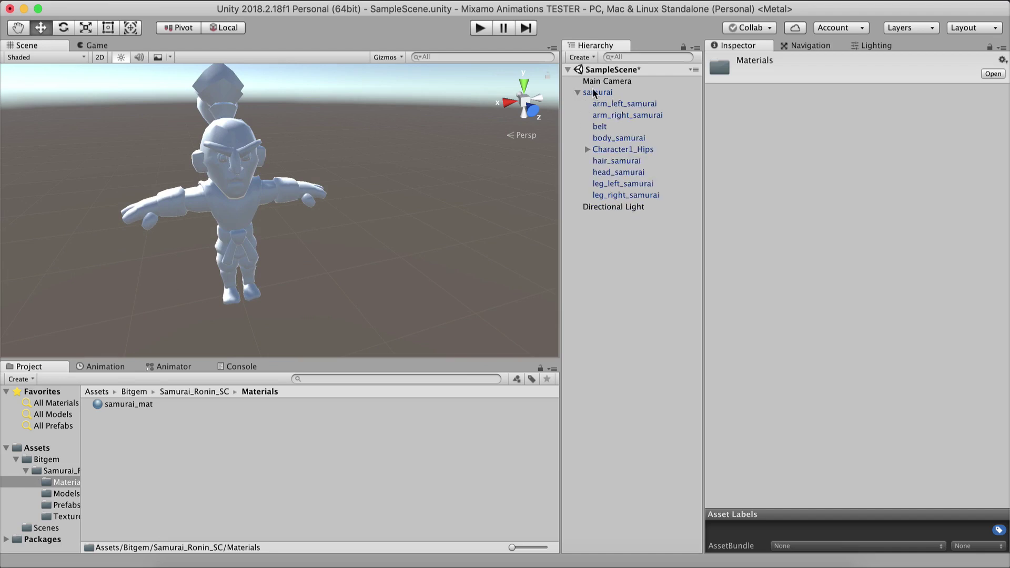
{"action": "left_click_drag", "start_coordinate": [598, 92], "coordinate": [610, 242]}
{"action": "left_click", "coordinate": [618, 116]}
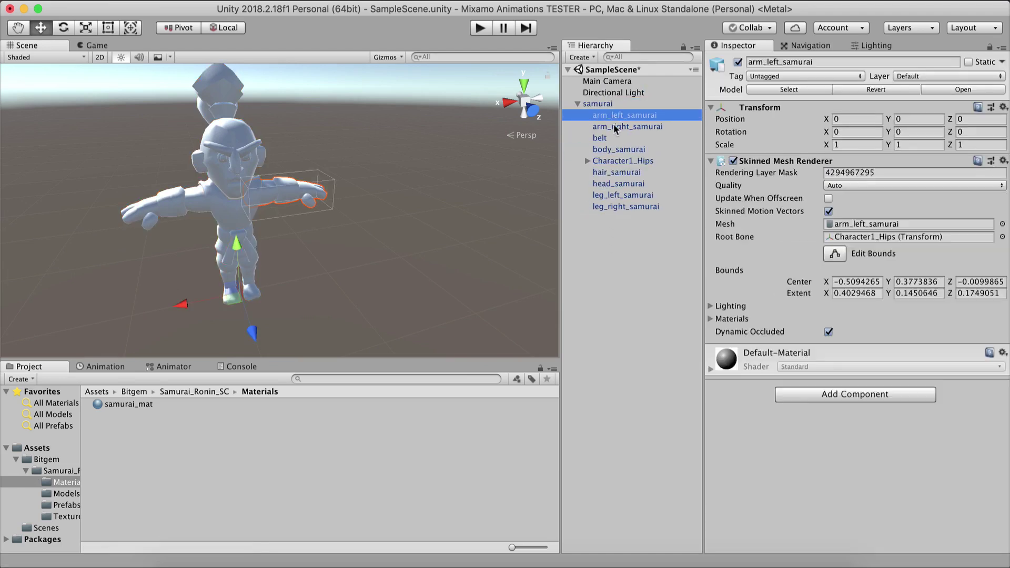
{"action": "left_click", "coordinate": [608, 204], "text": "shift"}
{"action": "left_click", "coordinate": [620, 161], "text": "super"}
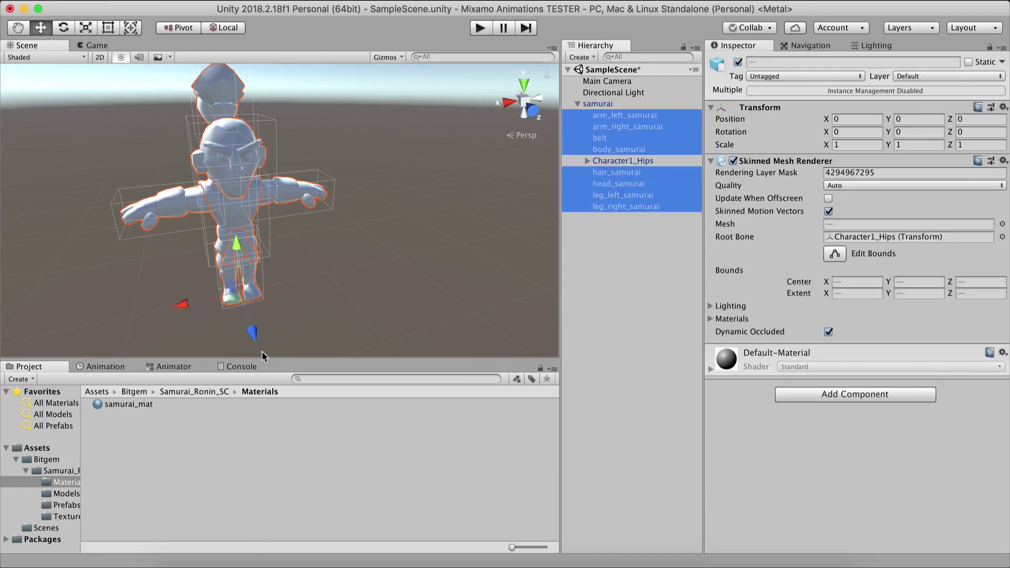
Apply samurai_mat to both arms, belt, body, hair, head and both legs.
{"action": "left_click_drag", "start_coordinate": [128, 408], "coordinate": [621, 114]}
{"action": "left_click_drag", "start_coordinate": [99, 404], "coordinate": [621, 126]}
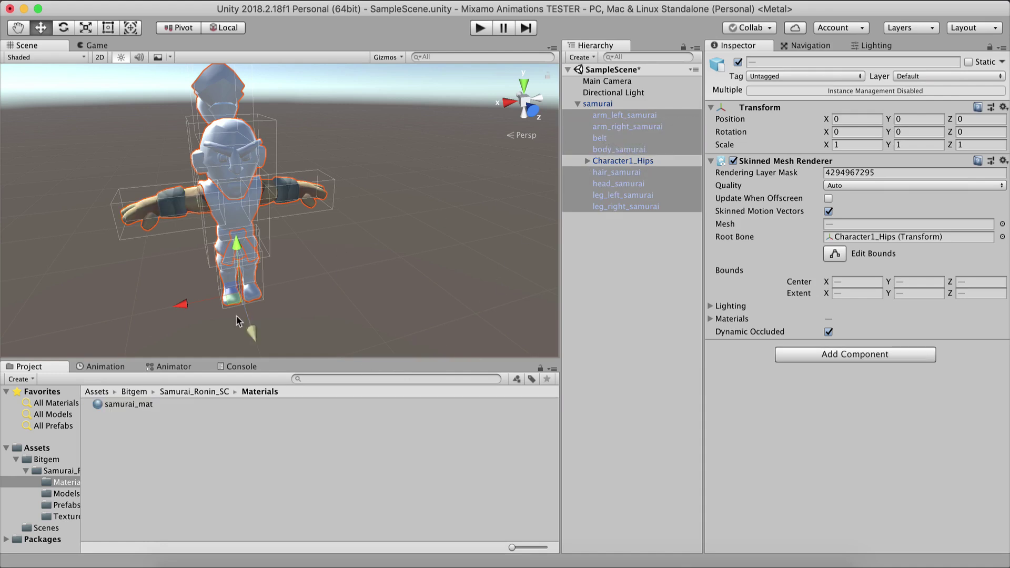
{"action": "left_click_drag", "start_coordinate": [145, 409], "coordinate": [600, 138]}
{"action": "left_click_drag", "start_coordinate": [141, 405], "coordinate": [632, 149]}
{"action": "left_click_drag", "start_coordinate": [113, 405], "coordinate": [617, 174]}
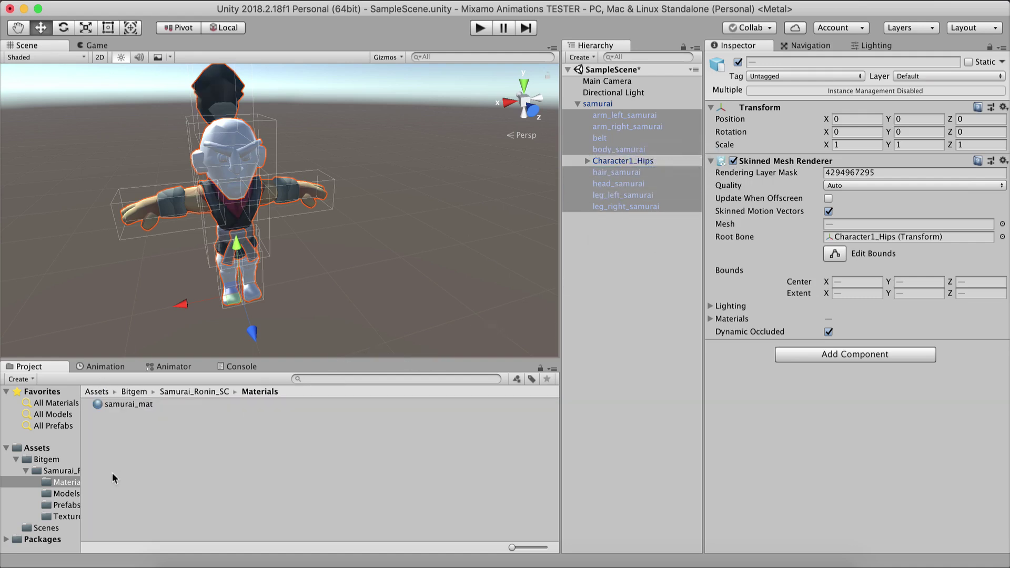
{"action": "left_click_drag", "start_coordinate": [146, 411], "coordinate": [594, 184]}
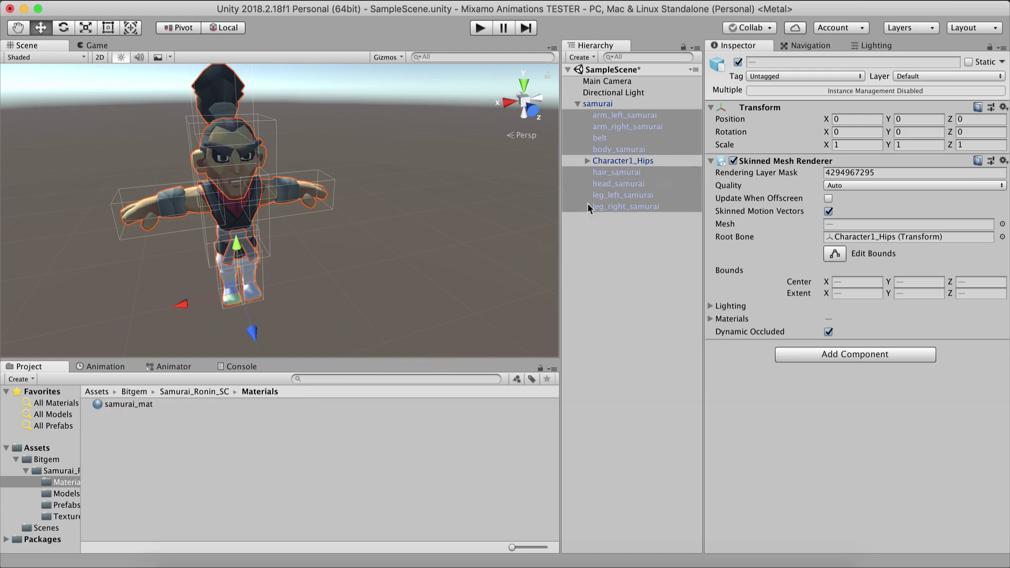
{"action": "left_click_drag", "start_coordinate": [126, 404], "coordinate": [620, 205]}
{"action": "left_click_drag", "start_coordinate": [133, 402], "coordinate": [662, 196]}
{"action": "left_click", "coordinate": [662, 215]}
{"action": "left_click", "coordinate": [577, 104]}
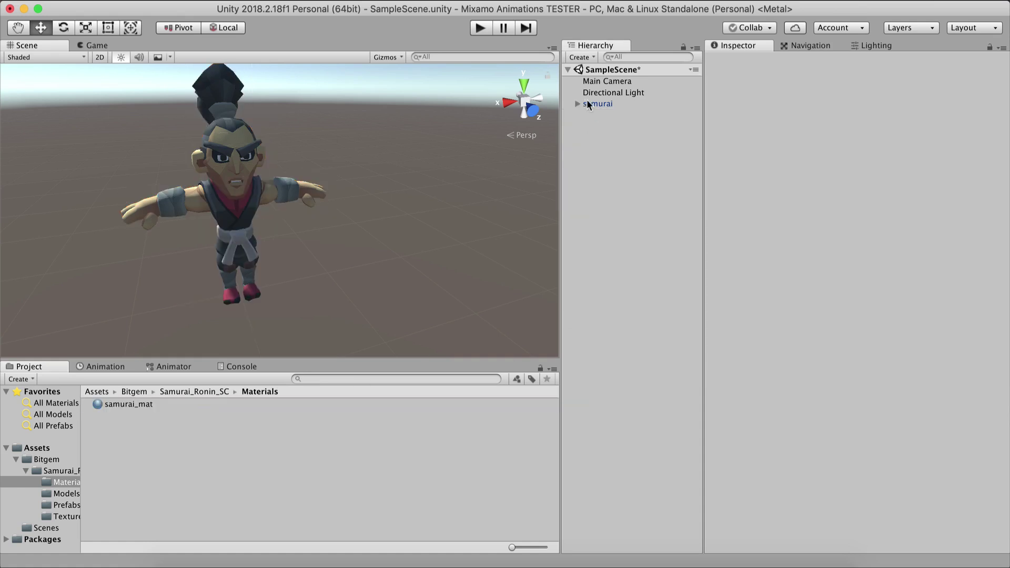
{"action": "mouse_move", "coordinate": [208, 199]}
{"action": "left_mouse_down", "text": "alt"}
{"action": "mouse_move", "coordinate": [241, 198]}
{"action": "mouse_move", "coordinate": [216, 195]}
{"action": "left_mouse_up", "text": "alt"}
Save the scene, then select the Standing Idle and Walking FBX files in Finder's Downloads window.
{"action": "key", "text": "super+s"}
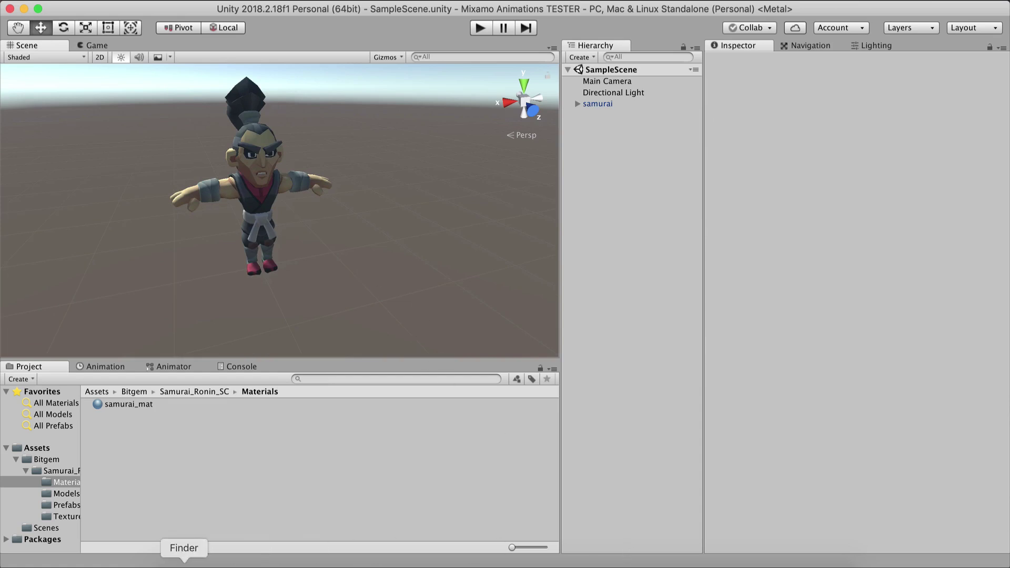
{"action": "left_click", "coordinate": [182, 566]}
{"action": "left_click", "coordinate": [799, 183]}
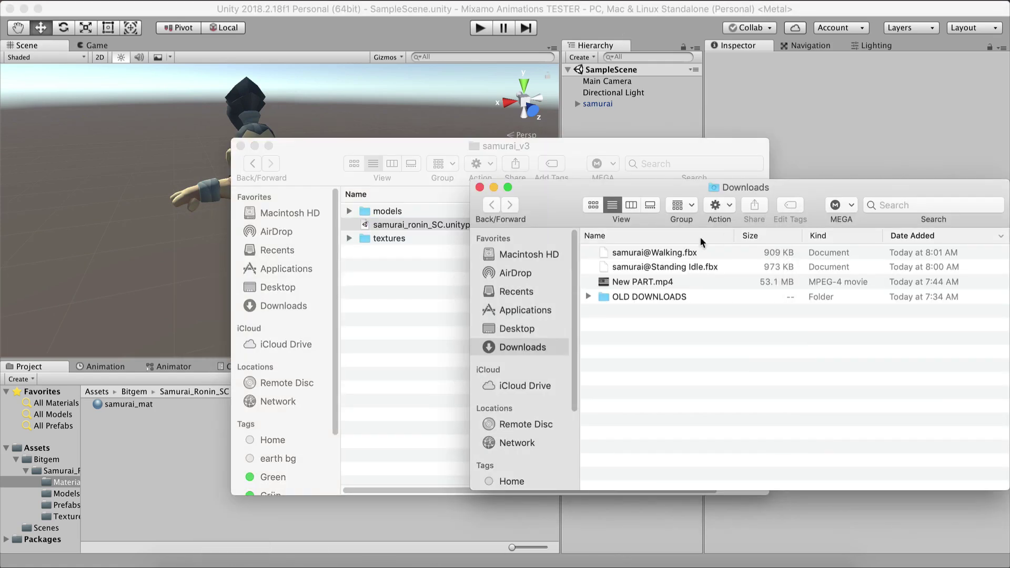
{"action": "left_click", "coordinate": [653, 267]}
{"action": "left_click", "coordinate": [647, 254], "text": "shift"}
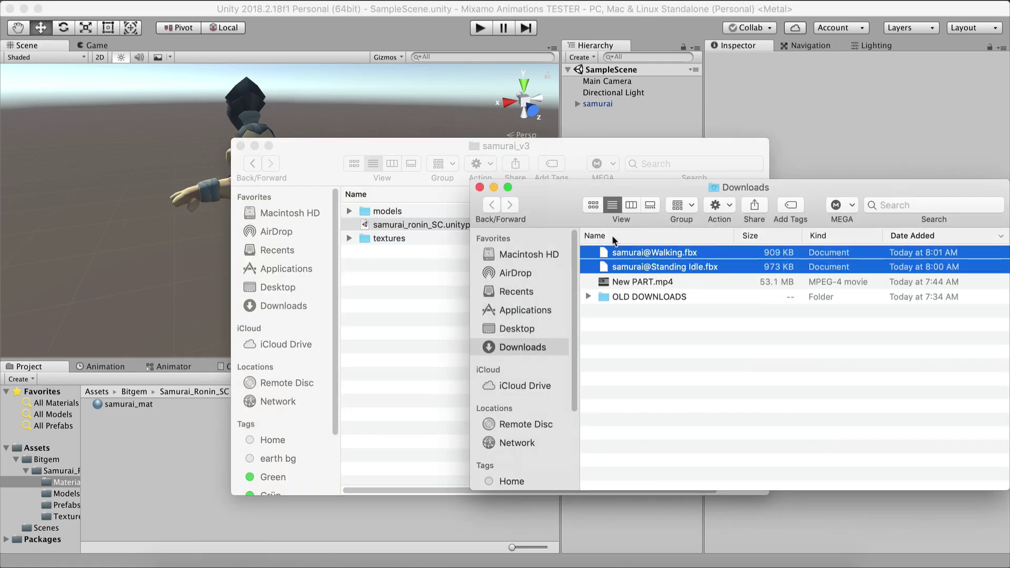
{"action": "left_click", "coordinate": [711, 256], "text": "super"}
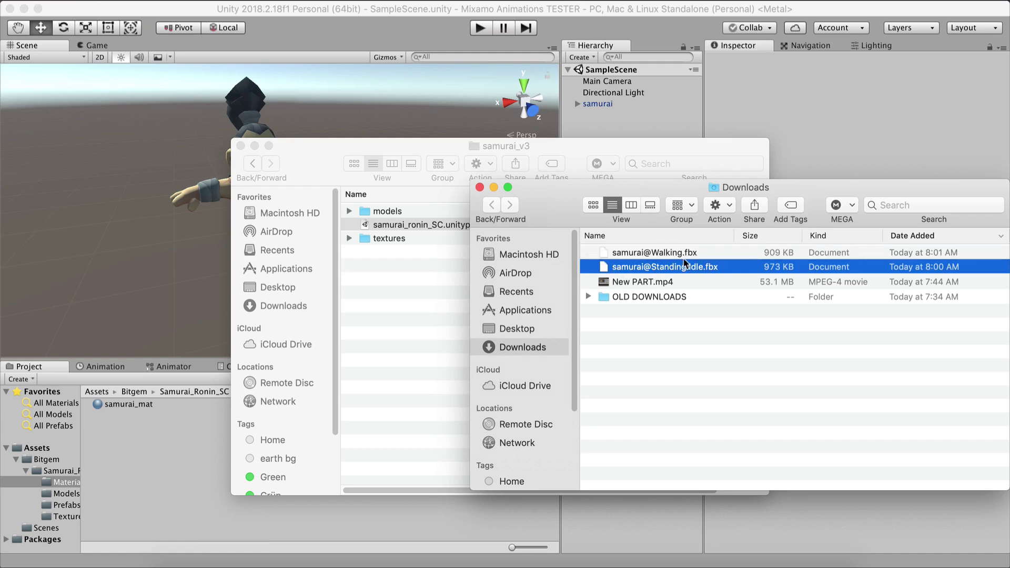
{"action": "left_click", "coordinate": [185, 391]}
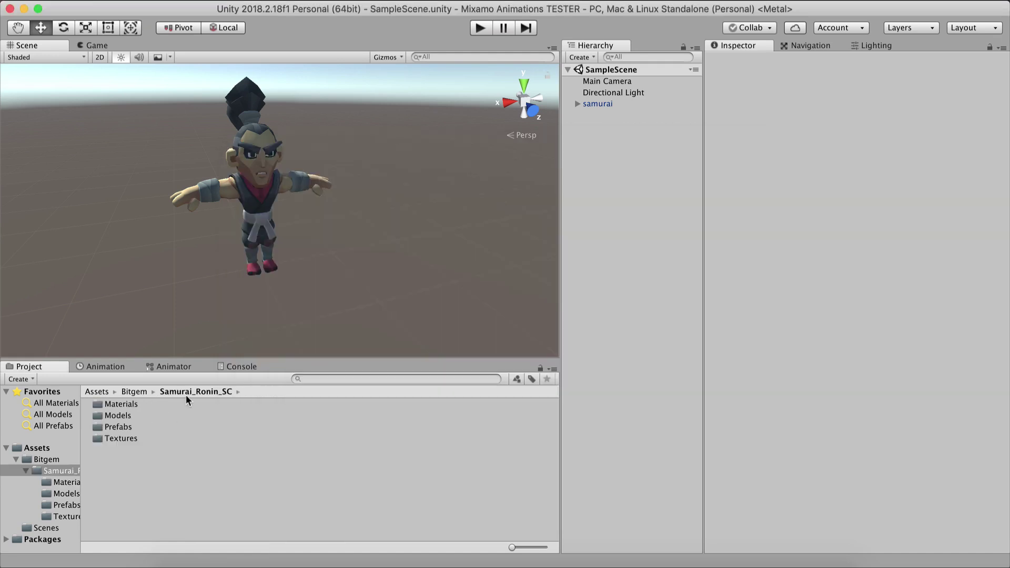
{"action": "left_click", "coordinate": [146, 403]}
{"action": "double_click", "coordinate": [137, 416]}
{"action": "key", "text": "super+Tab"}
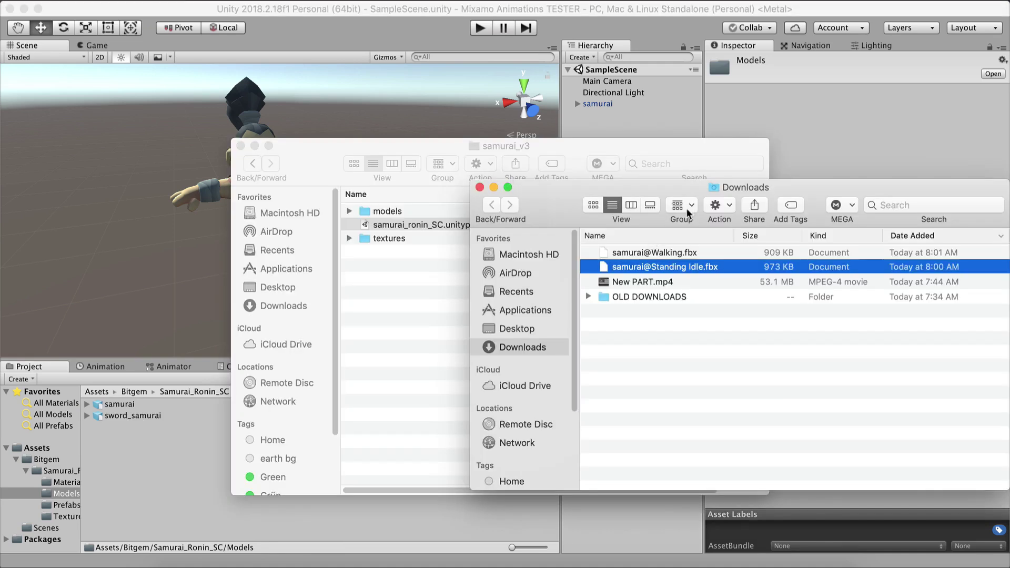
{"action": "left_click", "coordinate": [657, 256], "text": "super"}
{"action": "left_click_drag", "start_coordinate": [657, 256], "coordinate": [138, 462]}
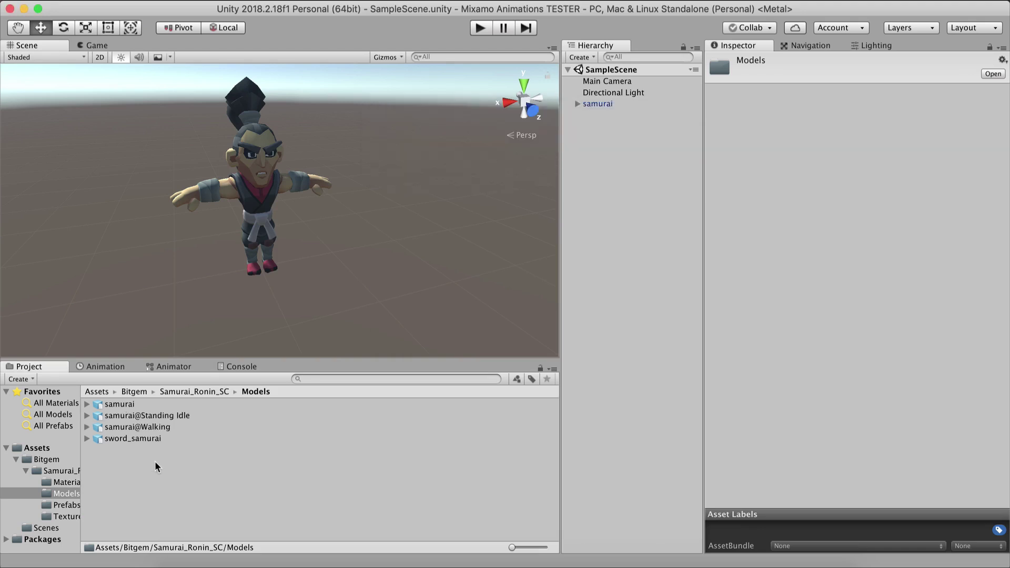
{"action": "left_click", "coordinate": [184, 427]}
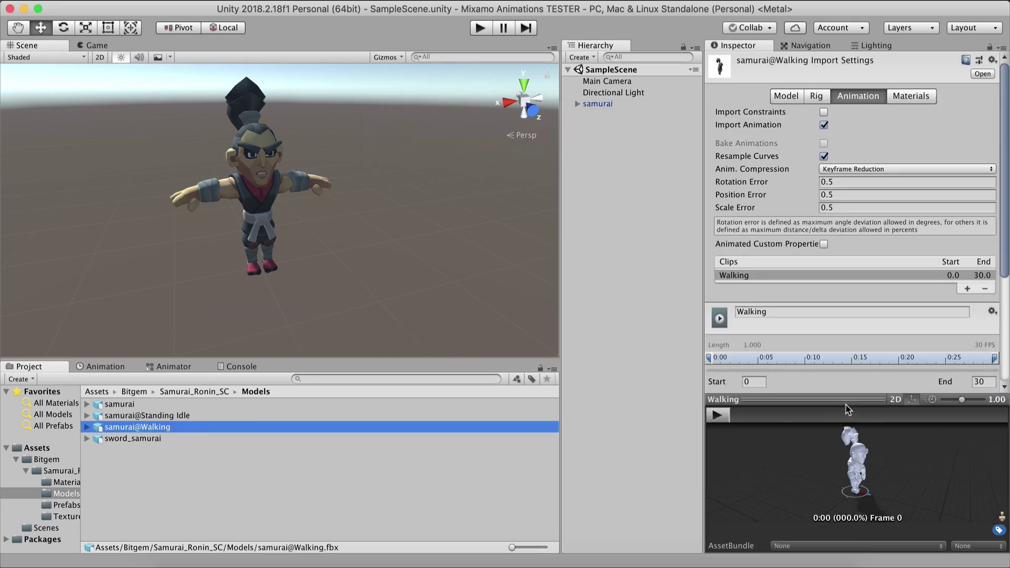
{"action": "left_click_drag", "start_coordinate": [839, 322], "coordinate": [833, 278]}
{"action": "mouse_move", "coordinate": [778, 353]}
{"action": "left_mouse_down"}
{"action": "mouse_move", "coordinate": [736, 358]}
{"action": "mouse_move", "coordinate": [769, 329]}
{"action": "mouse_move", "coordinate": [778, 338]}
{"action": "left_mouse_up"}
{"action": "left_click", "coordinate": [716, 290]}
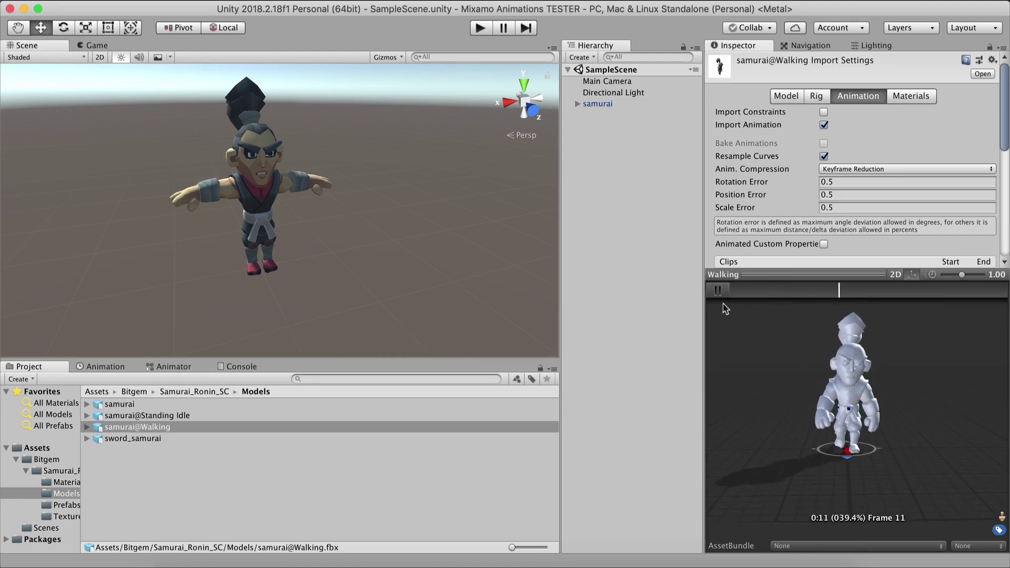
{"action": "left_click", "coordinate": [717, 290]}
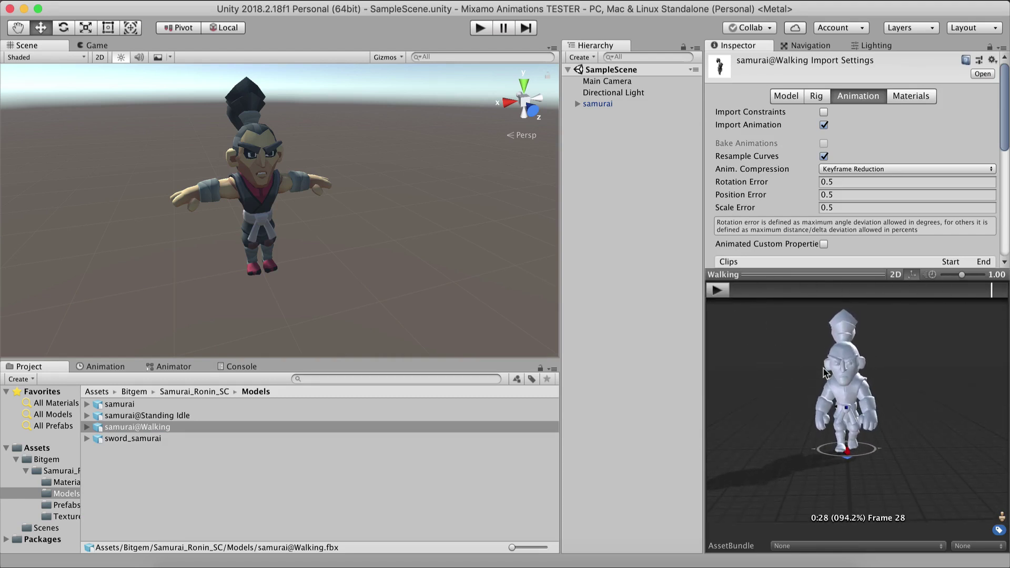
{"action": "middle_click_drag", "start_coordinate": [825, 388], "coordinate": [830, 394]}
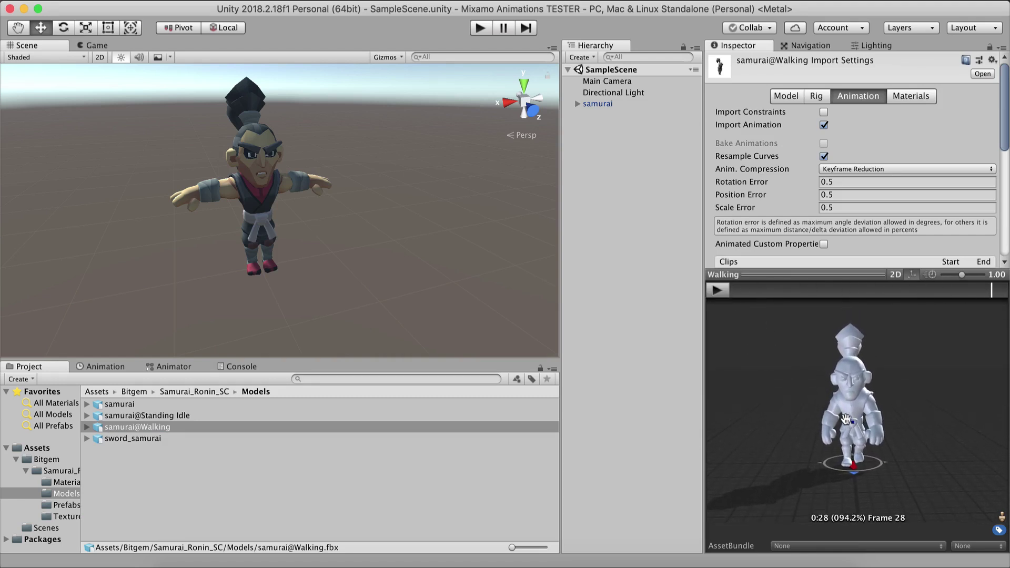
{"action": "left_click", "coordinate": [191, 416]}
{"action": "left_click", "coordinate": [716, 290]}
{"action": "left_click", "coordinate": [716, 291]}
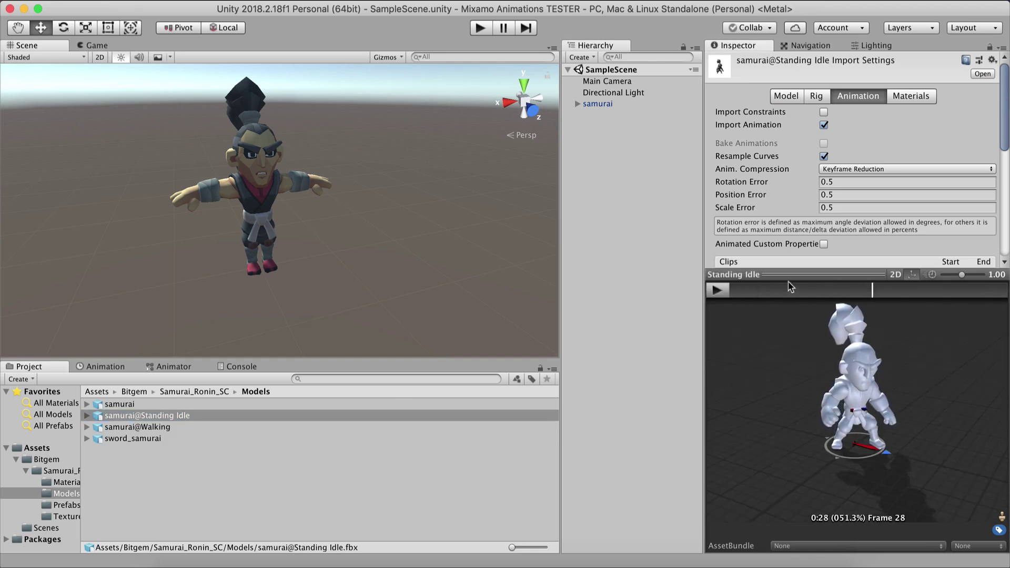
{"action": "left_click", "coordinate": [631, 253]}
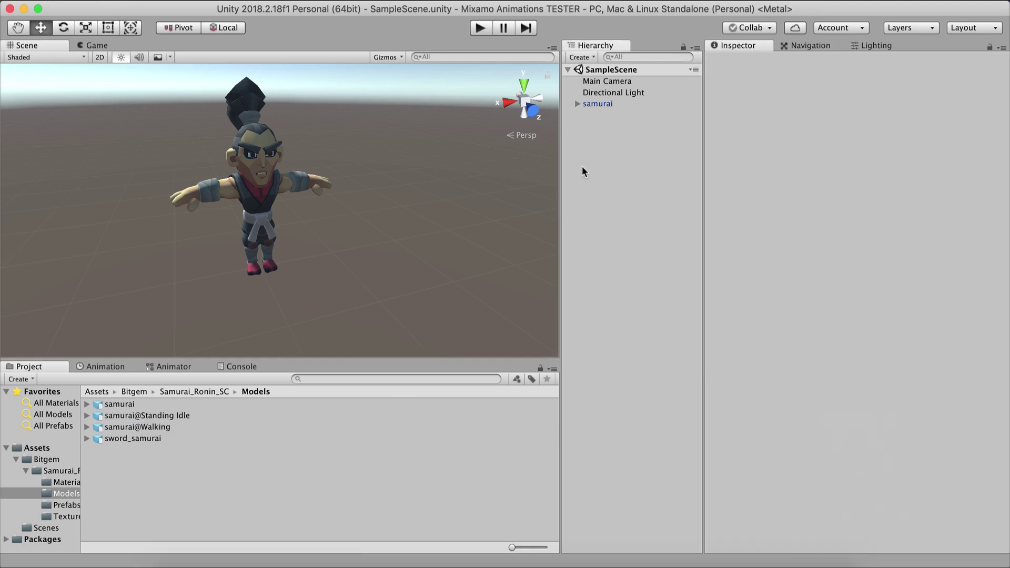
Create an Animator Controller named Samurai Controller in the Models folder.
{"action": "left_click_drag", "start_coordinate": [703, 167], "coordinate": [764, 176]}
{"action": "right_click", "coordinate": [134, 480]}
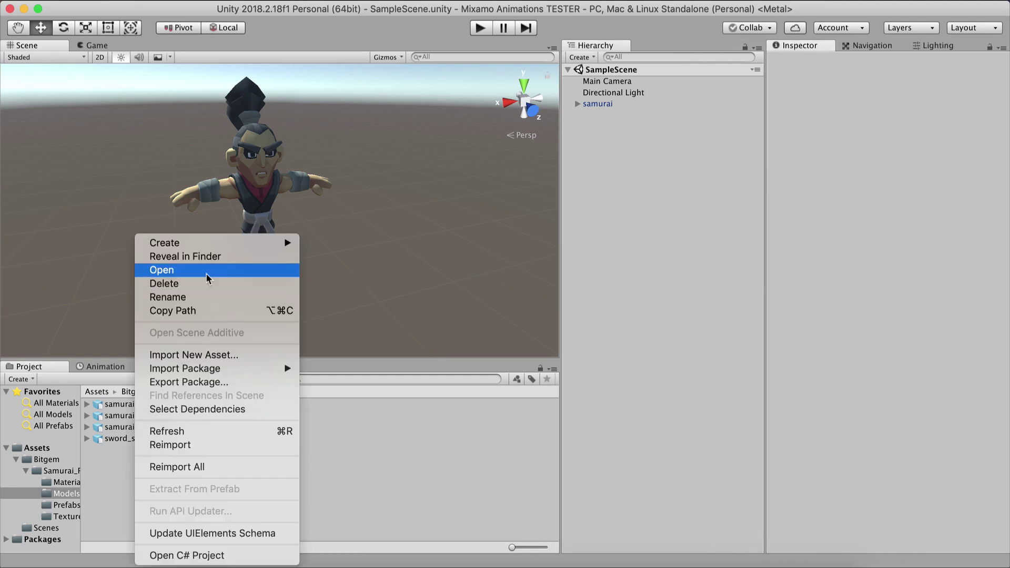
{"action": "mouse_move", "coordinate": [214, 243]}
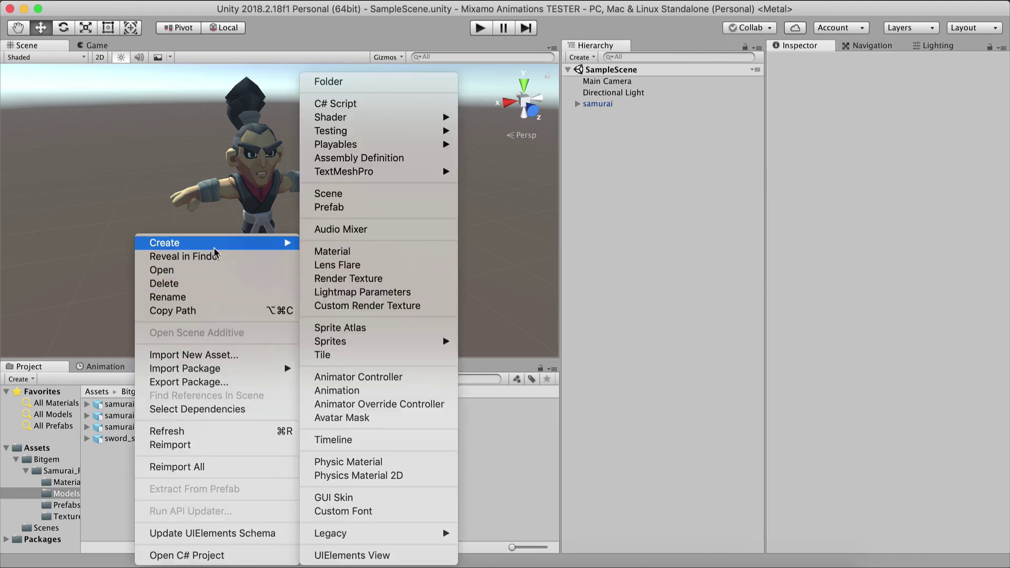
{"action": "left_click", "coordinate": [361, 377]}
{"action": "type", "text": "P"}
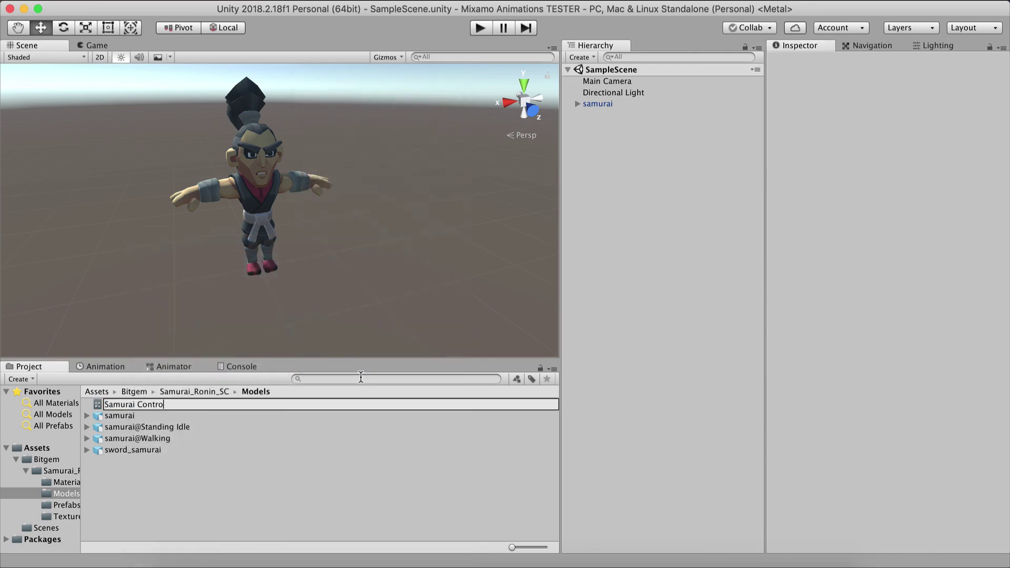
{"action": "key", "text": "Return"}
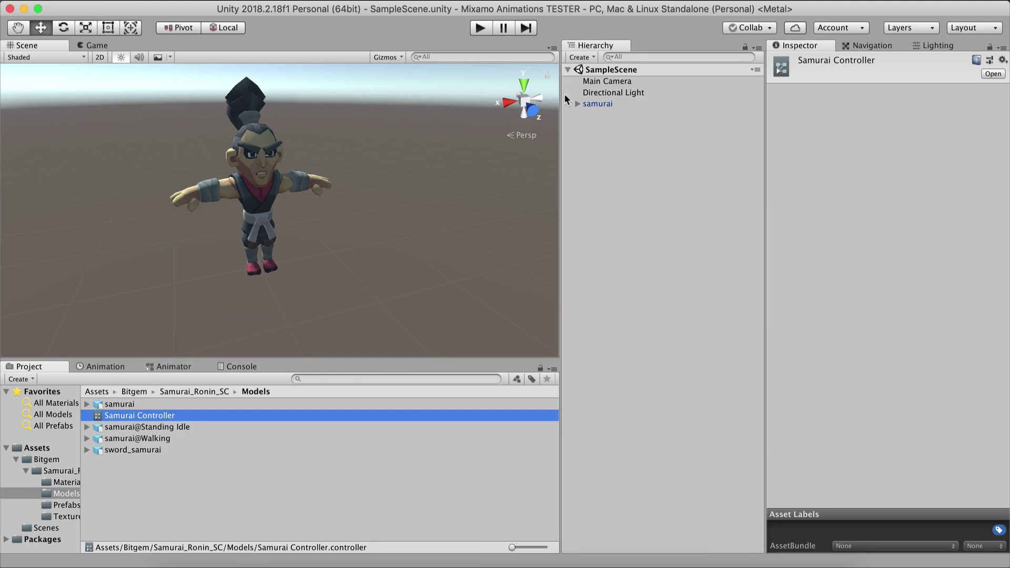
Assign Samurai Controller to the samurai's Animator and save the scene.
{"action": "left_click", "coordinate": [599, 104]}
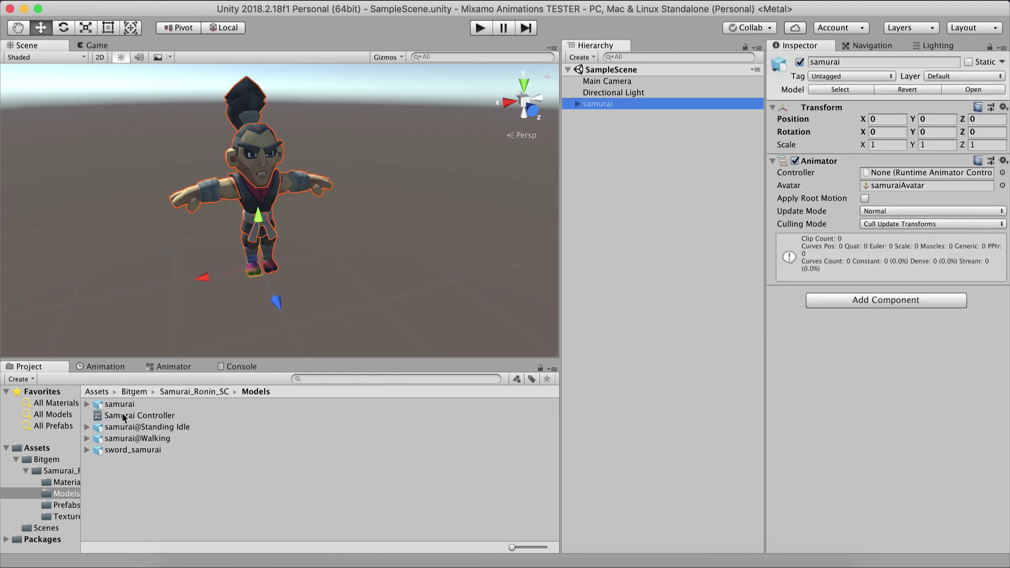
{"action": "left_click_drag", "start_coordinate": [123, 417], "coordinate": [910, 173]}
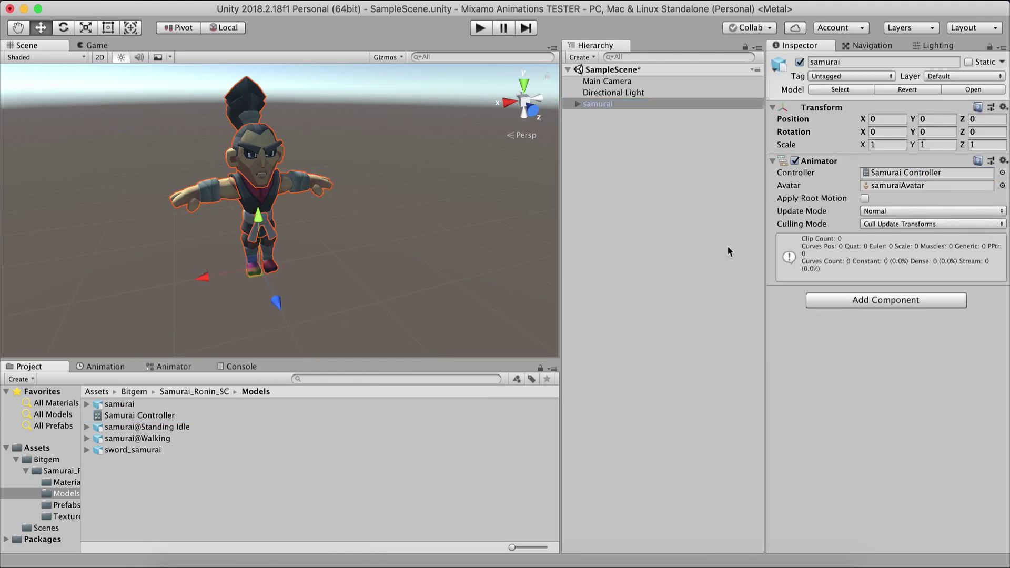
{"action": "key", "text": "super+s"}
Open the Animator graph and reposition the Any State and Entry nodes.
{"action": "left_click", "coordinate": [167, 367]}
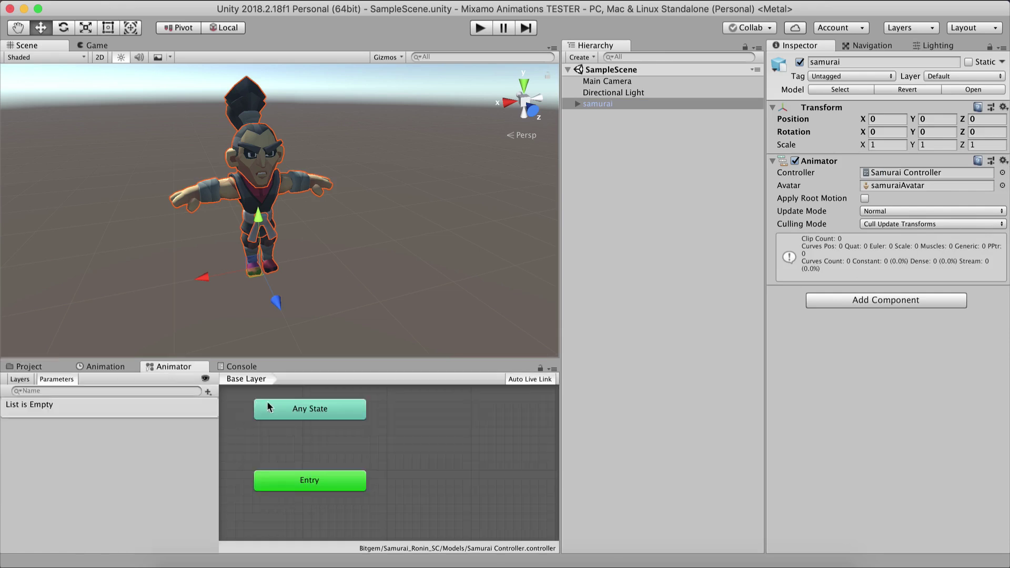
{"action": "left_click_drag", "start_coordinate": [270, 408], "coordinate": [256, 430]}
{"action": "left_click", "coordinate": [293, 480]}
{"action": "left_click_drag", "start_coordinate": [293, 480], "coordinate": [226, 457]}
{"action": "left_click", "coordinate": [600, 104]}
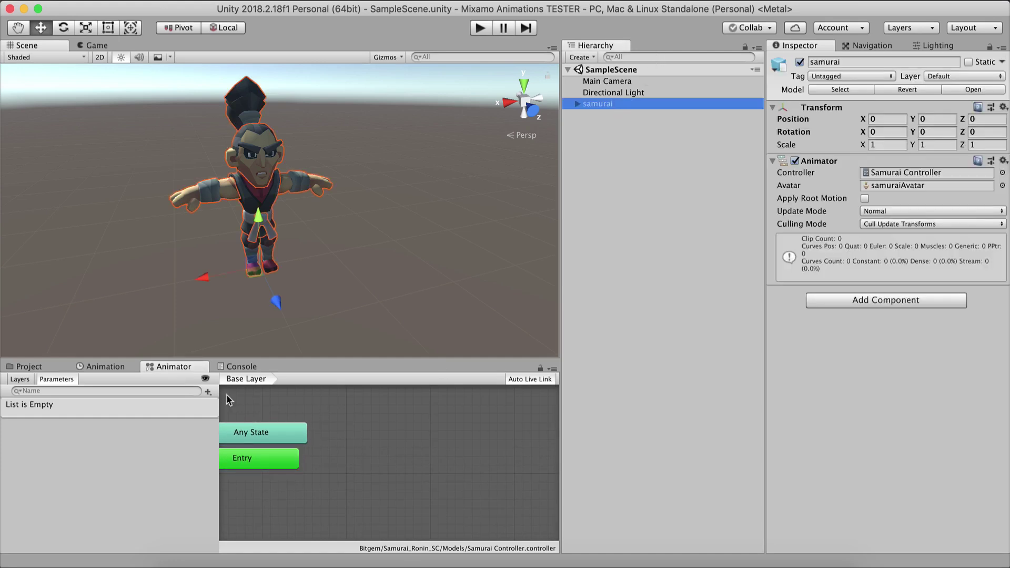
{"action": "left_click", "coordinate": [331, 1]}
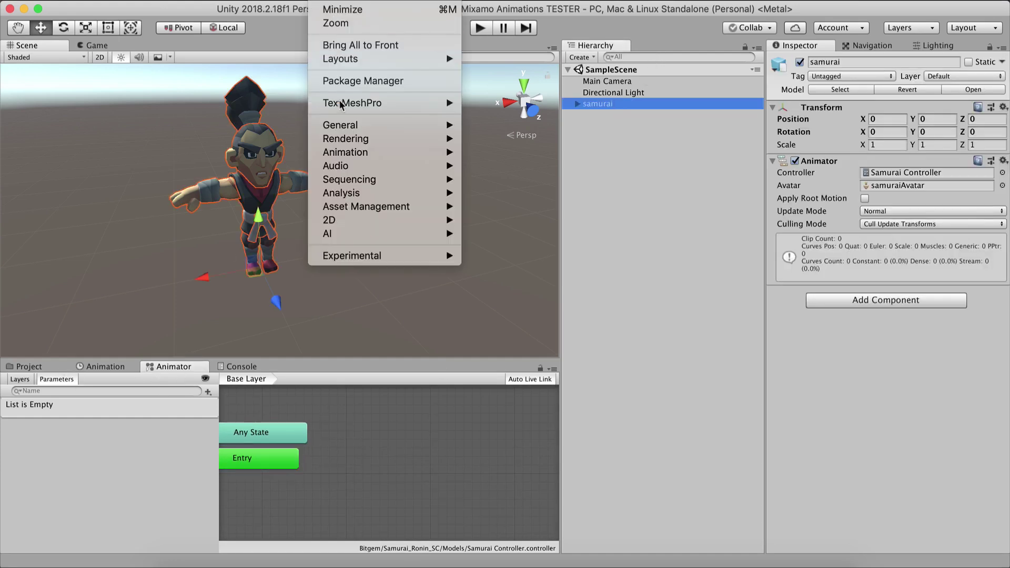
{"action": "mouse_move", "coordinate": [344, 153]}
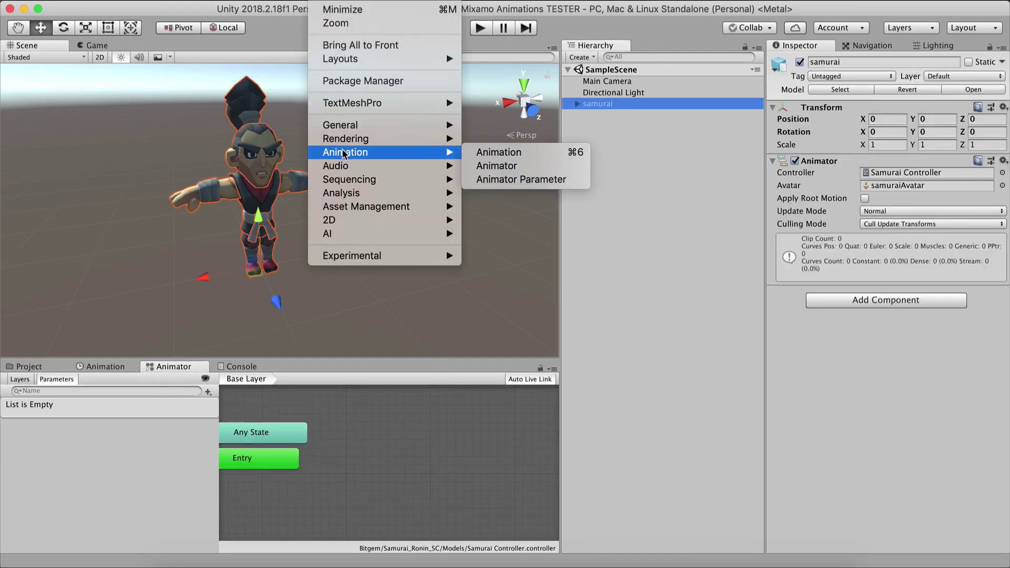
{"action": "left_click", "coordinate": [368, 459]}
Create an empty state and name it Idle.
{"action": "left_click", "coordinate": [283, 431]}
{"action": "right_click", "coordinate": [331, 435]}
{"action": "mouse_move", "coordinate": [354, 437]}
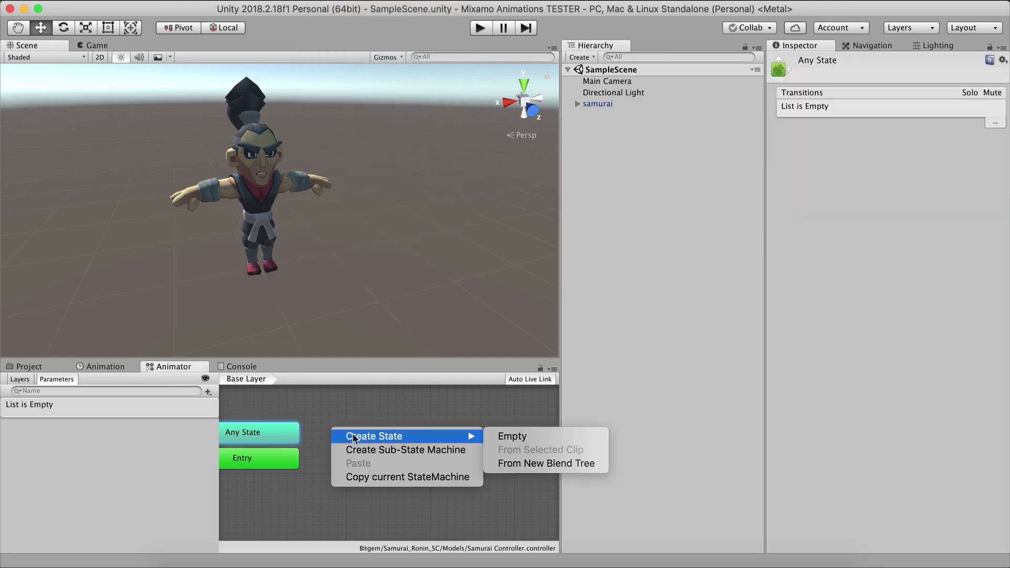
{"action": "left_click", "coordinate": [496, 436]}
{"action": "left_click_drag", "start_coordinate": [377, 418], "coordinate": [392, 413]}
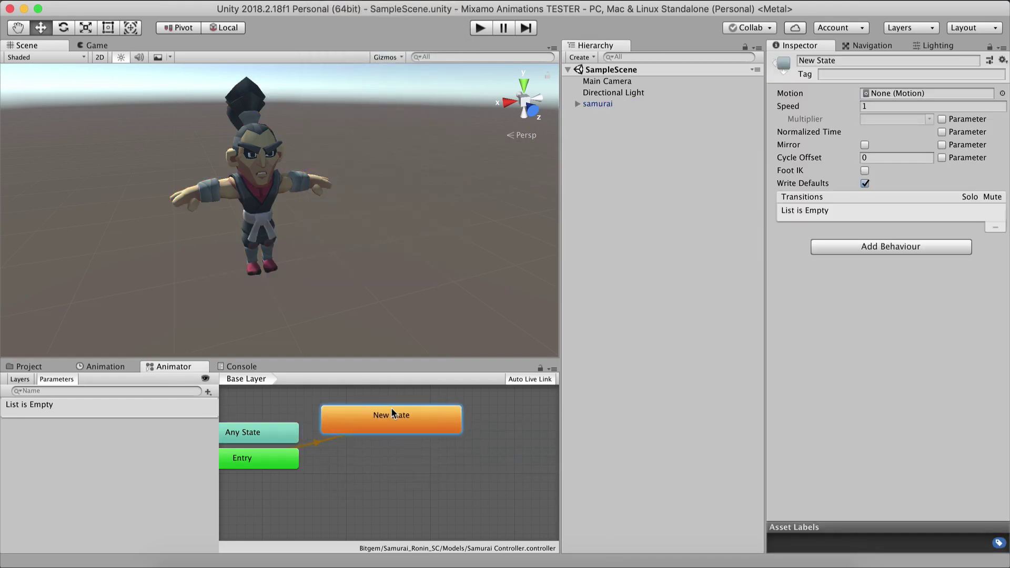
{"action": "left_click", "coordinate": [836, 60]}
{"action": "type", "text": "Idle"}
{"action": "key", "text": "Return"}
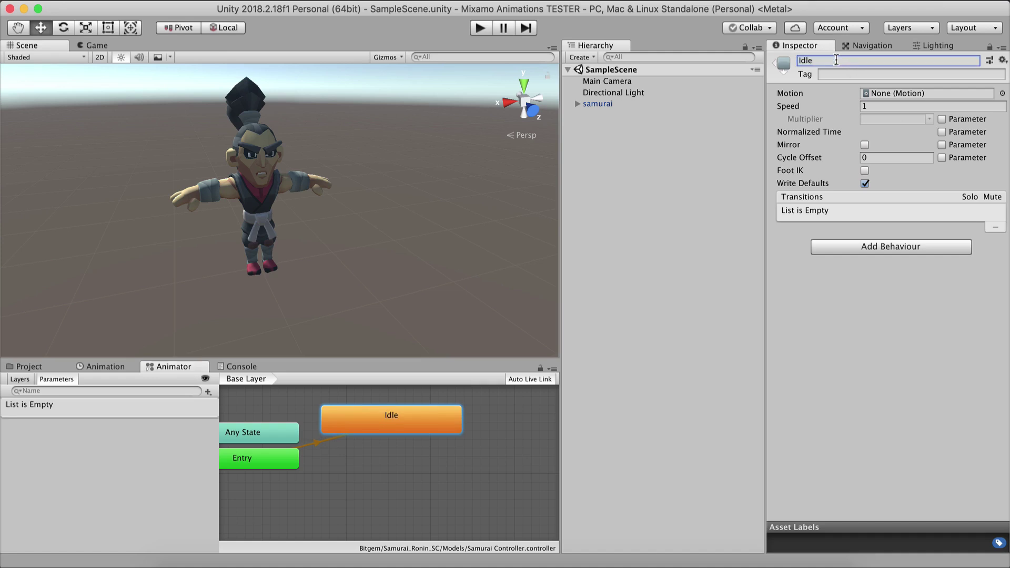
Duplicate the Idle state, place the copy below it and rename it Walk.
{"action": "left_click", "coordinate": [444, 418]}
{"action": "key", "text": "super+d"}
{"action": "left_click_drag", "start_coordinate": [448, 442], "coordinate": [471, 478]}
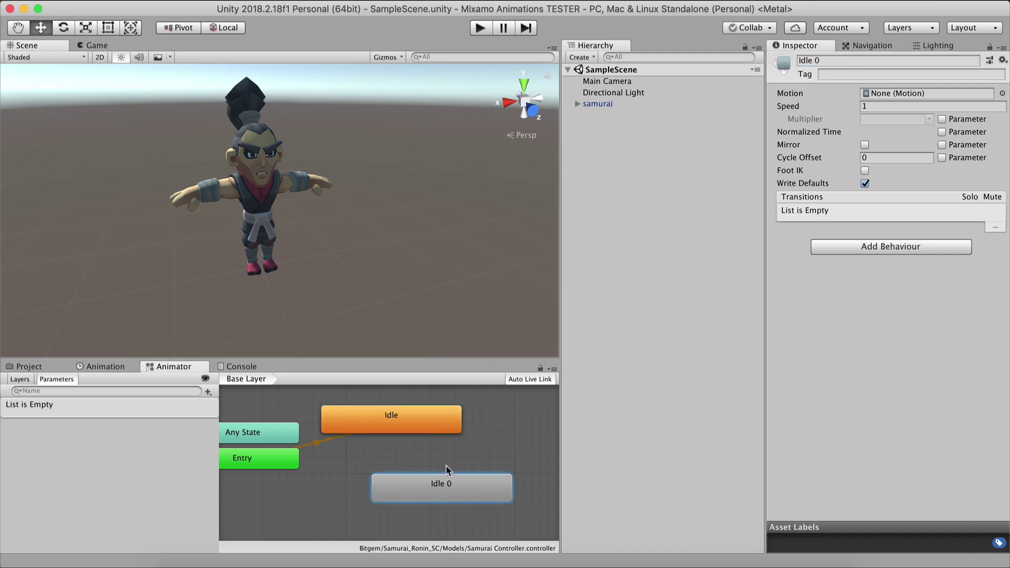
{"action": "middle_click_drag", "start_coordinate": [446, 469], "coordinate": [402, 468]}
{"action": "left_click", "coordinate": [831, 62]}
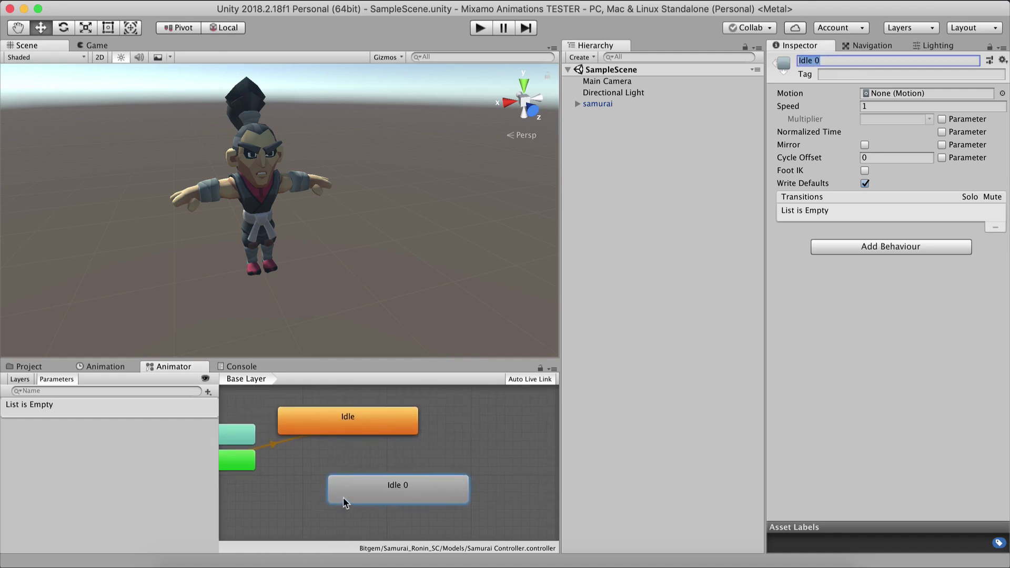
{"action": "left_click", "coordinate": [376, 483]}
{"action": "left_click", "coordinate": [847, 61]}
{"action": "type", "text": "Walk"}
Add a bool parameter named Walk to the controller.
{"action": "left_click", "coordinate": [209, 393]}
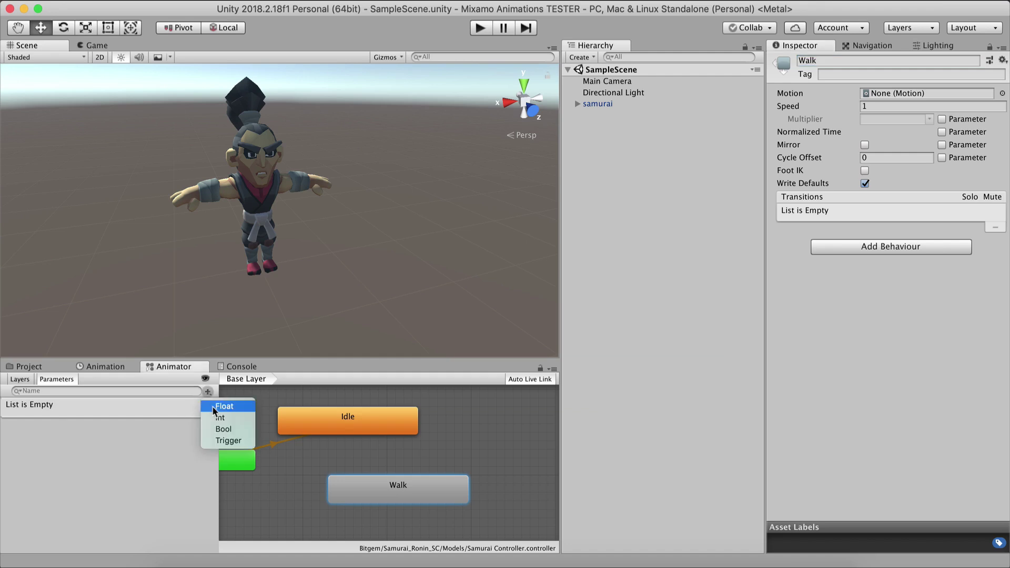
{"action": "left_click", "coordinate": [223, 430]}
{"action": "type", "text": "Walk"}
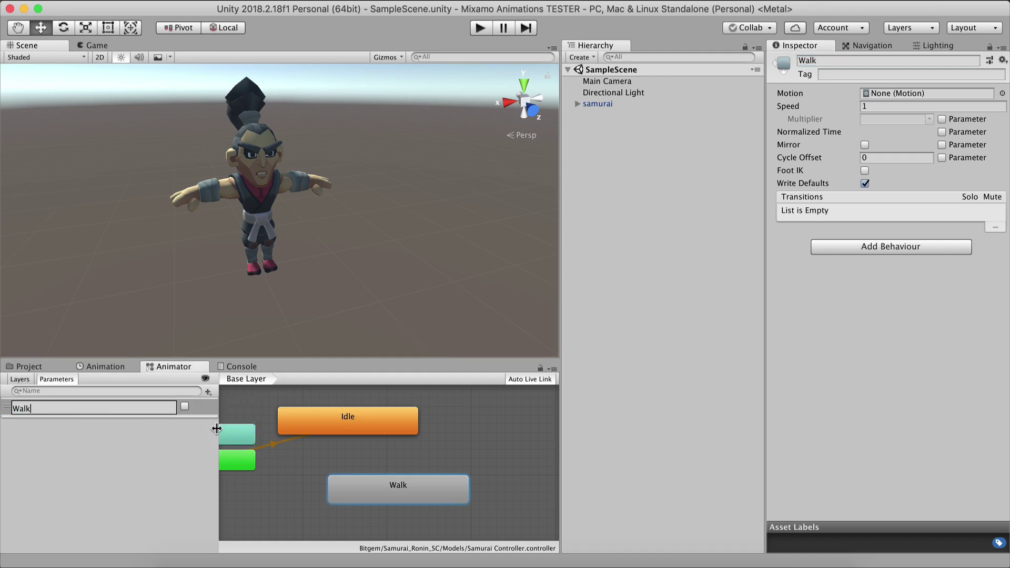
{"action": "key", "text": "Return"}
Make transitions from Idle to Walk and from Walk back to Idle.
{"action": "right_click", "coordinate": [339, 432]}
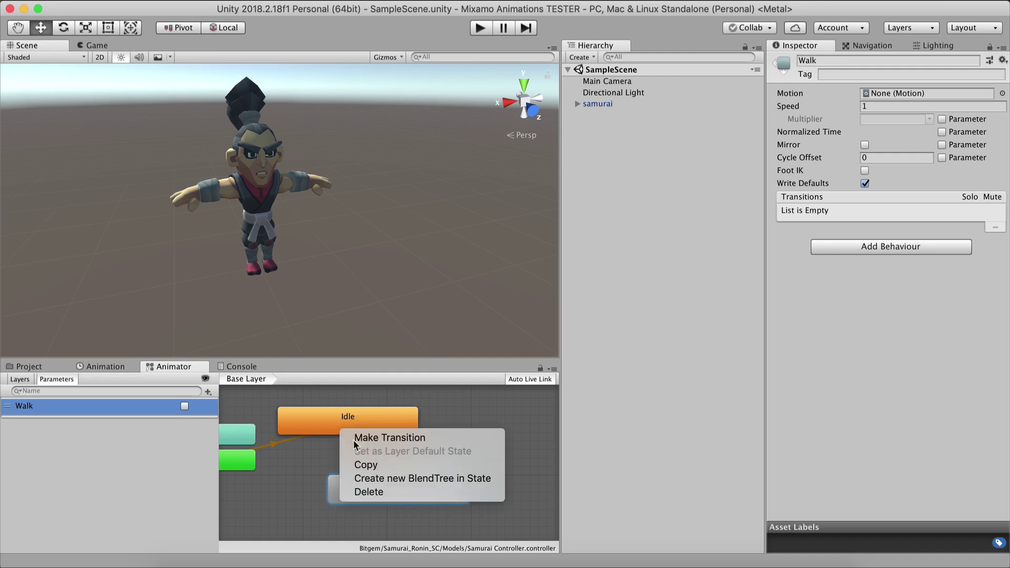
{"action": "left_click", "coordinate": [356, 446]}
{"action": "left_click", "coordinate": [375, 490]}
{"action": "right_click", "coordinate": [408, 482]}
{"action": "left_click", "coordinate": [422, 485]}
{"action": "left_click", "coordinate": [403, 424]}
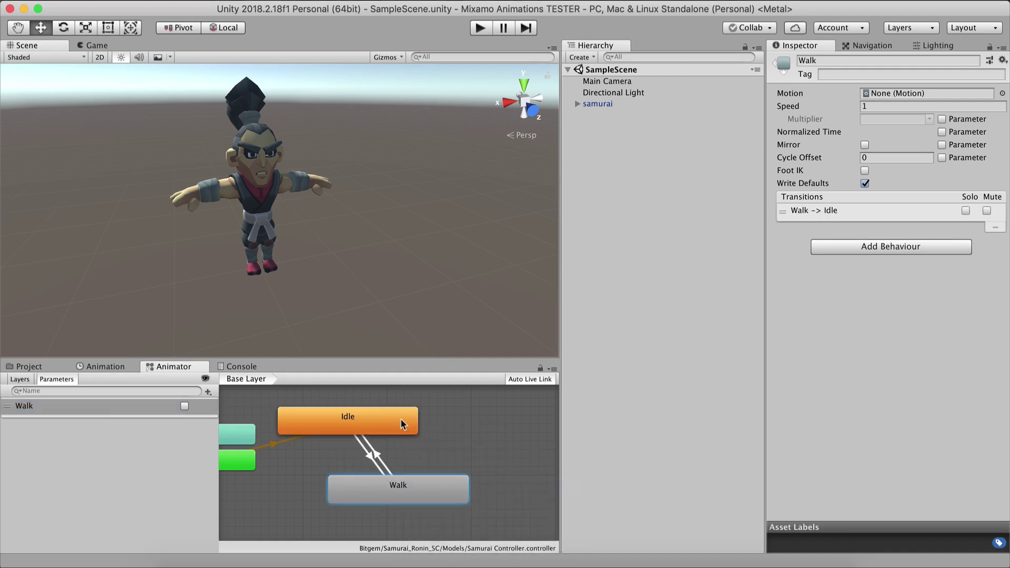
Give Idle→Walk a Walk true condition, no exit time and 0 transition duration.
{"action": "left_click", "coordinate": [368, 459]}
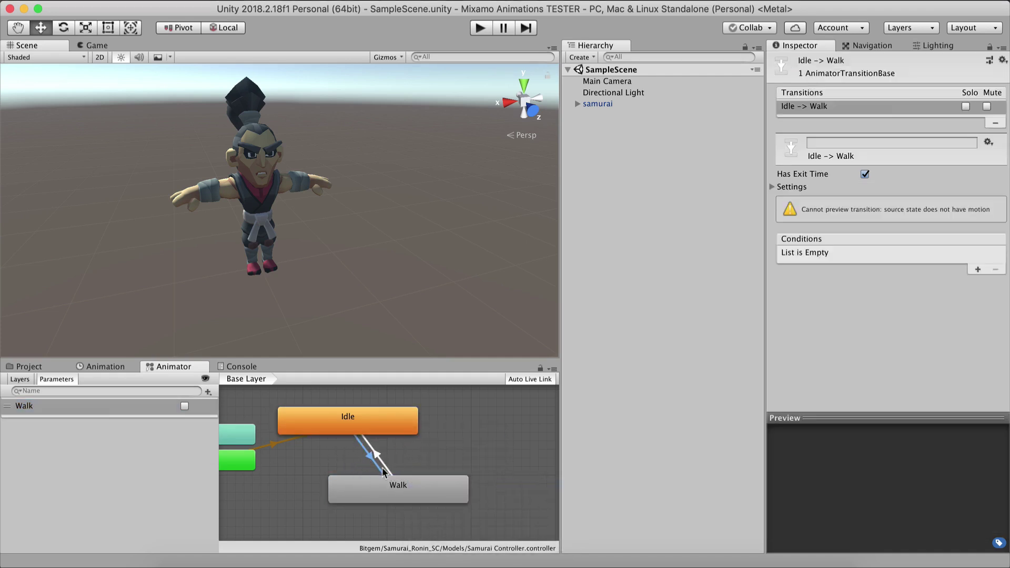
{"action": "scroll", "coordinate": [368, 459], "scroll_direction": "up", "scroll_amount": 5}
{"action": "scroll", "coordinate": [372, 462], "scroll_direction": "down", "scroll_amount": 6}
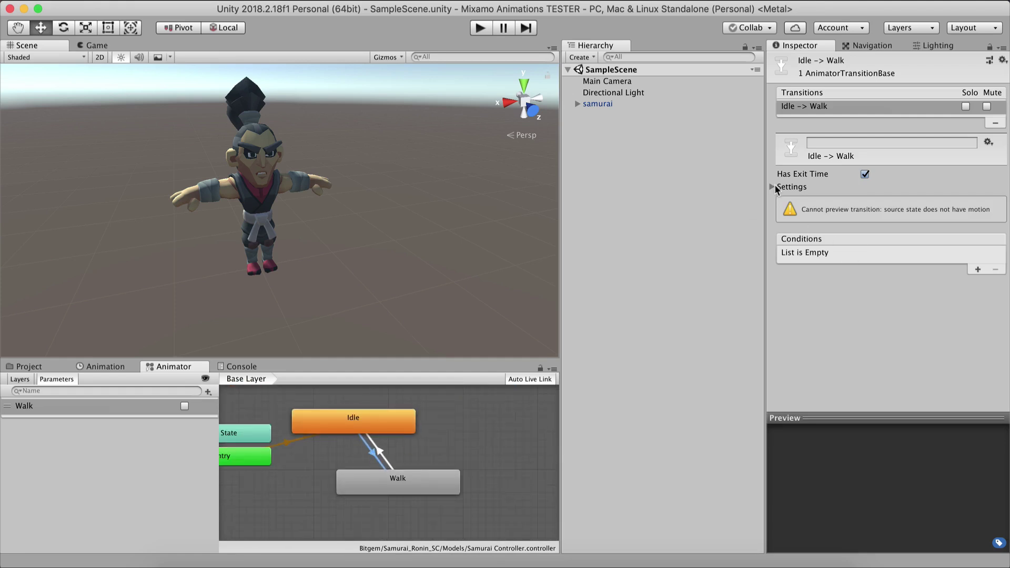
{"action": "left_click", "coordinate": [978, 269]}
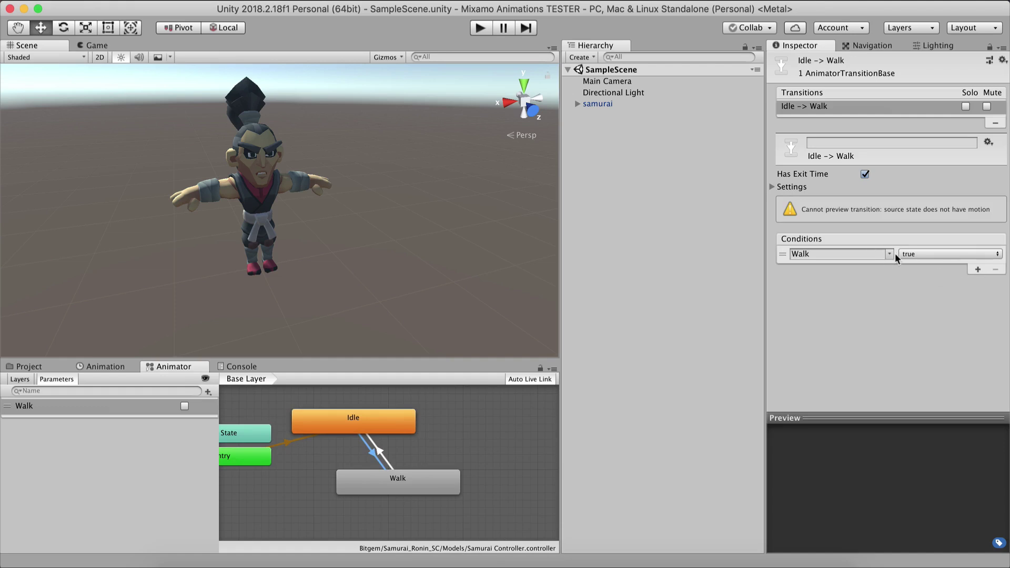
{"action": "left_click", "coordinate": [771, 187]}
{"action": "left_click", "coordinate": [865, 174]}
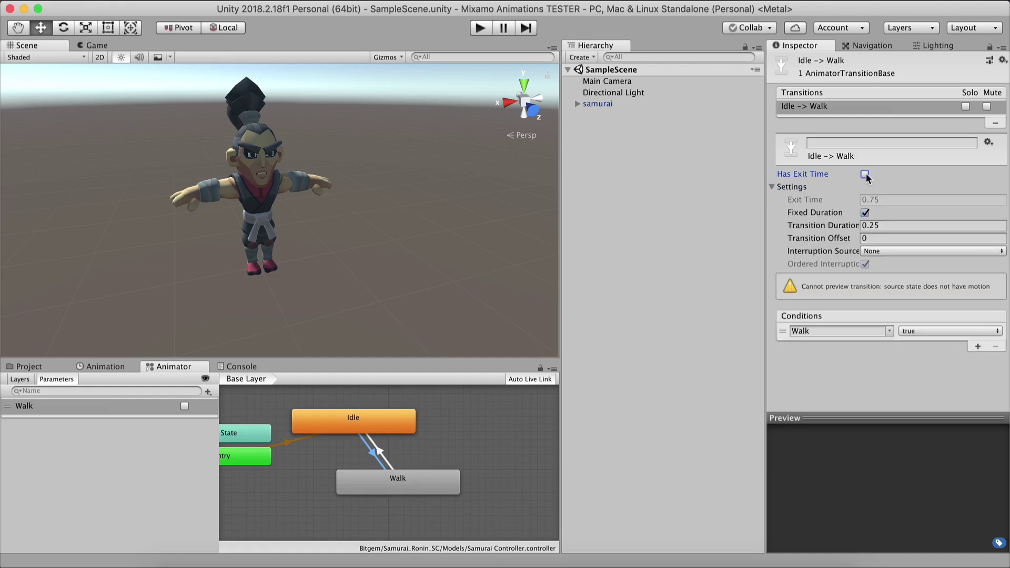
{"action": "left_click", "coordinate": [885, 223]}
{"action": "type", "text": "0"}
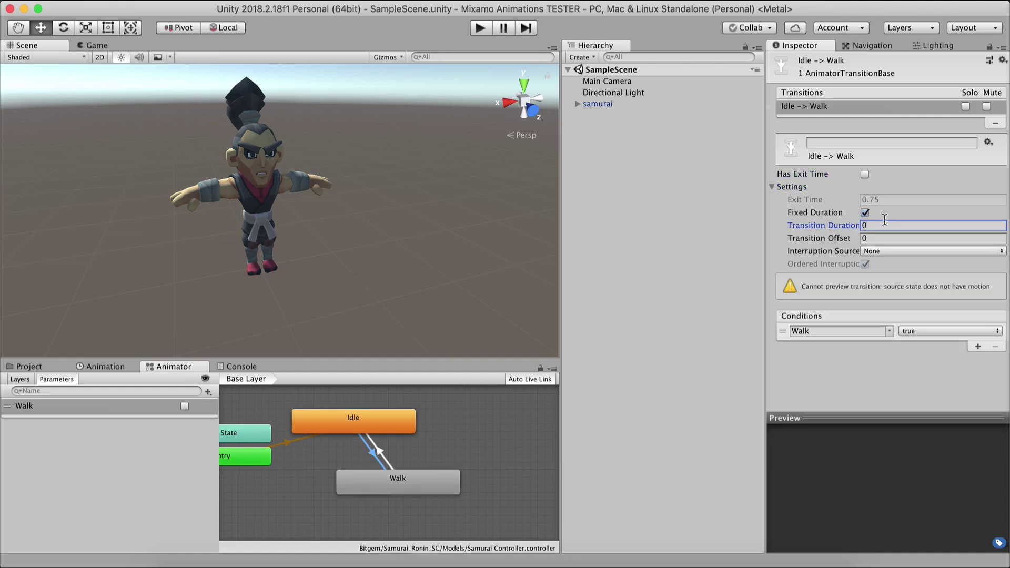
{"action": "left_click", "coordinate": [382, 453]}
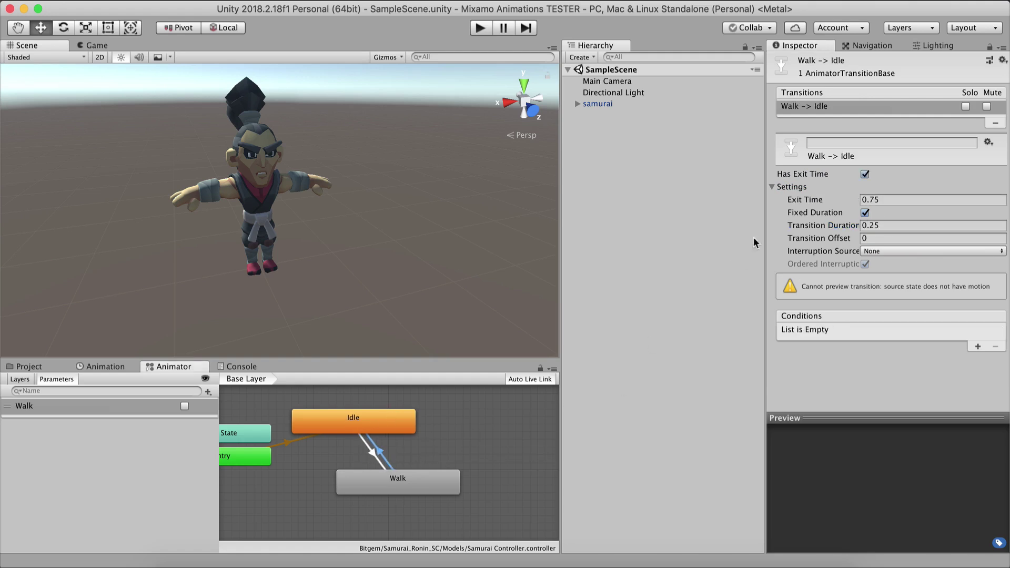
Give Walk→Idle a Walk false condition, turn off exit time and set duration 0.
{"action": "left_click", "coordinate": [978, 347]}
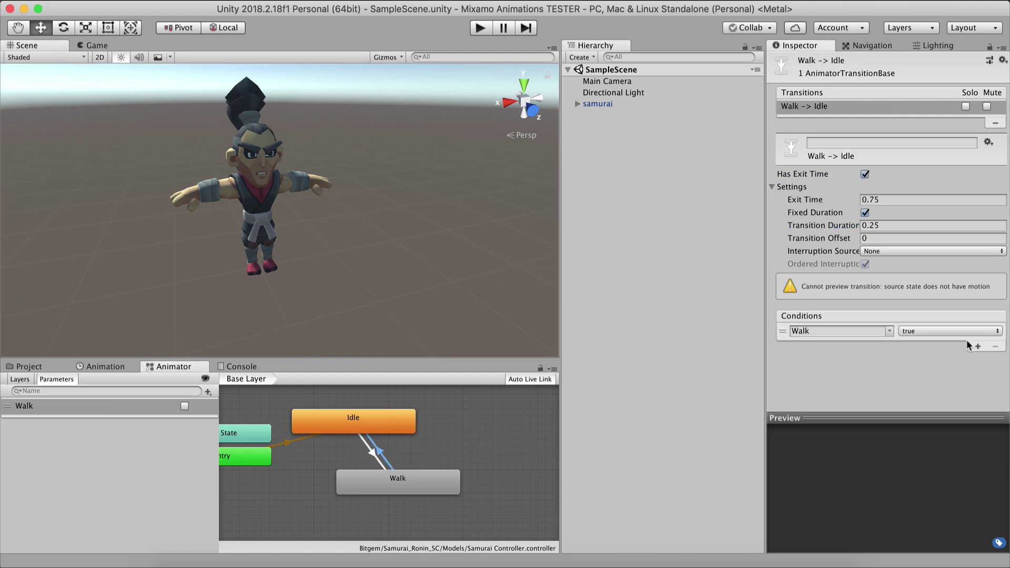
{"action": "left_click", "coordinate": [906, 332]}
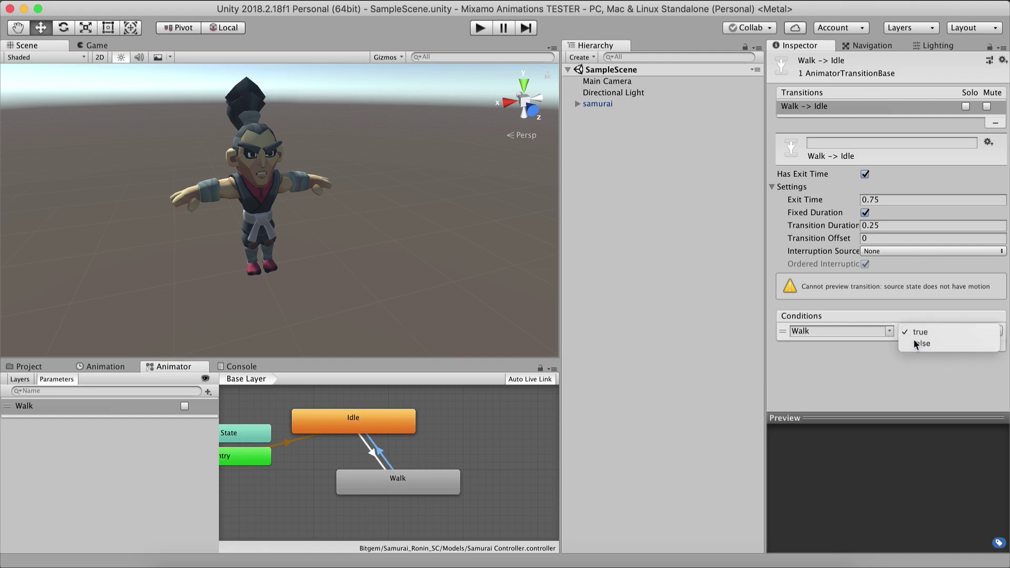
{"action": "left_click", "coordinate": [916, 343]}
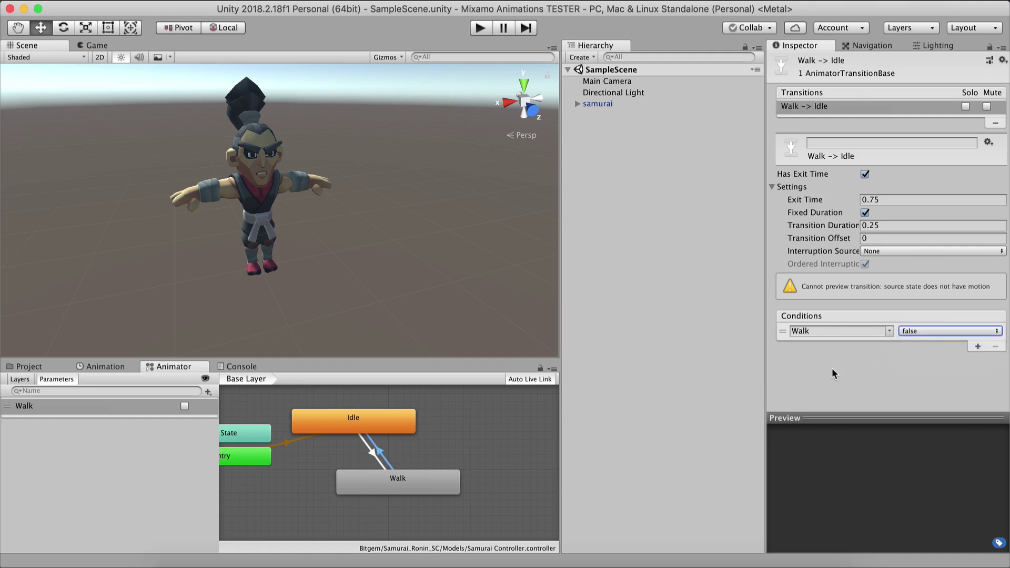
{"action": "left_click", "coordinate": [865, 173]}
{"action": "left_click", "coordinate": [874, 224]}
{"action": "type", "text": "0"}
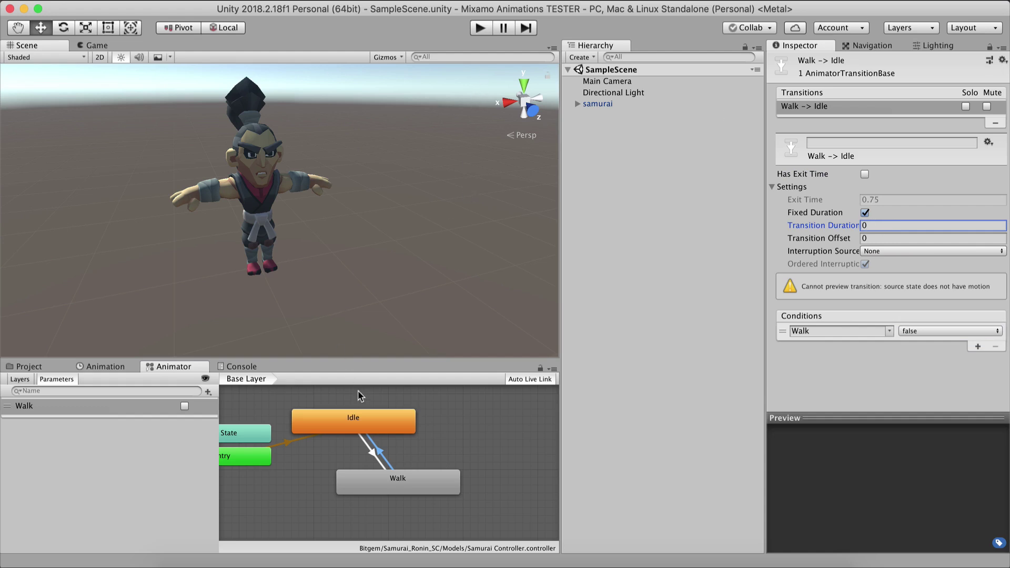
{"action": "left_click", "coordinate": [361, 418]}
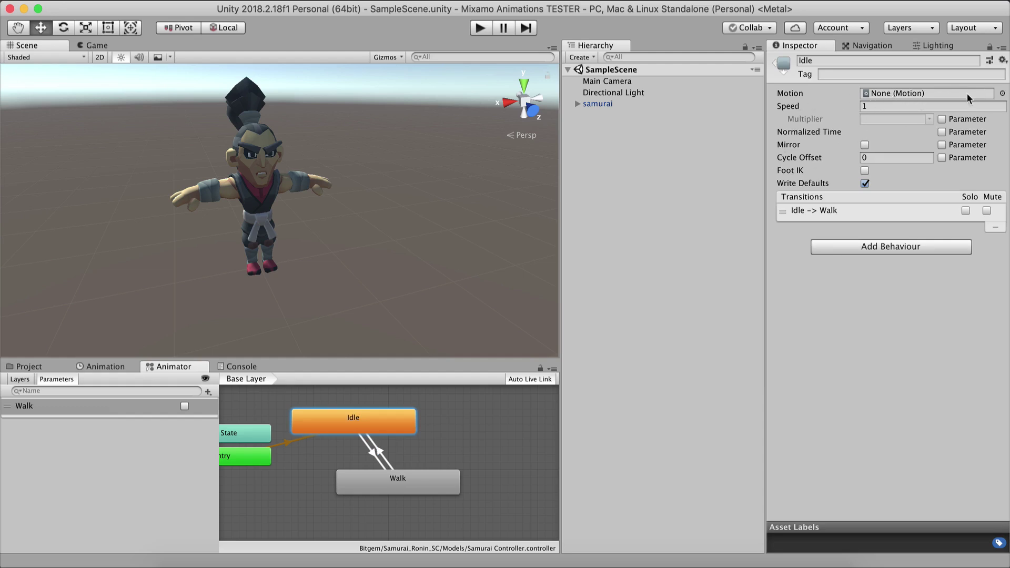
Set the Idle state's motion to the Standing Idle clip.
{"action": "left_click", "coordinate": [1002, 93]}
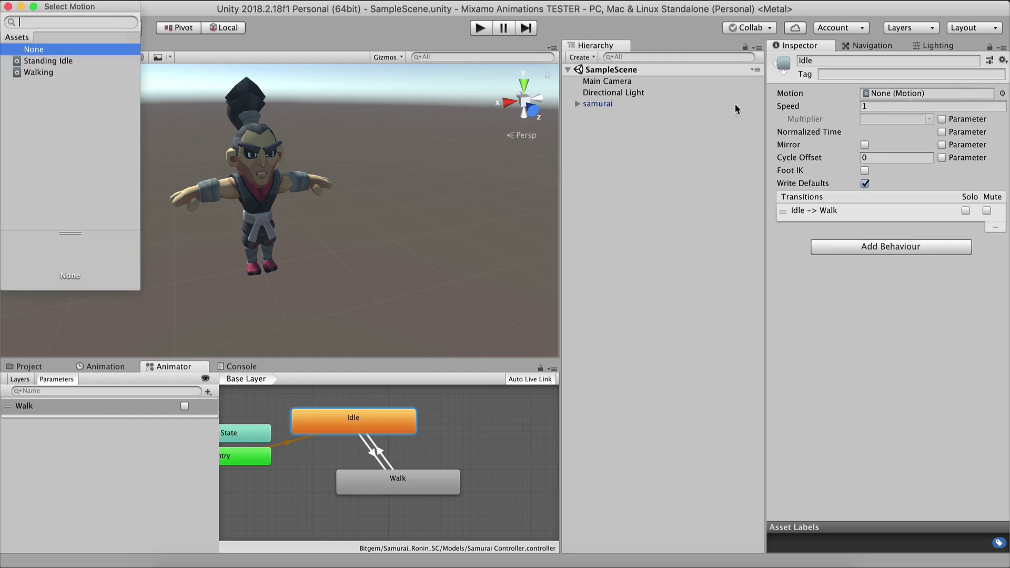
{"action": "left_click", "coordinate": [57, 62]}
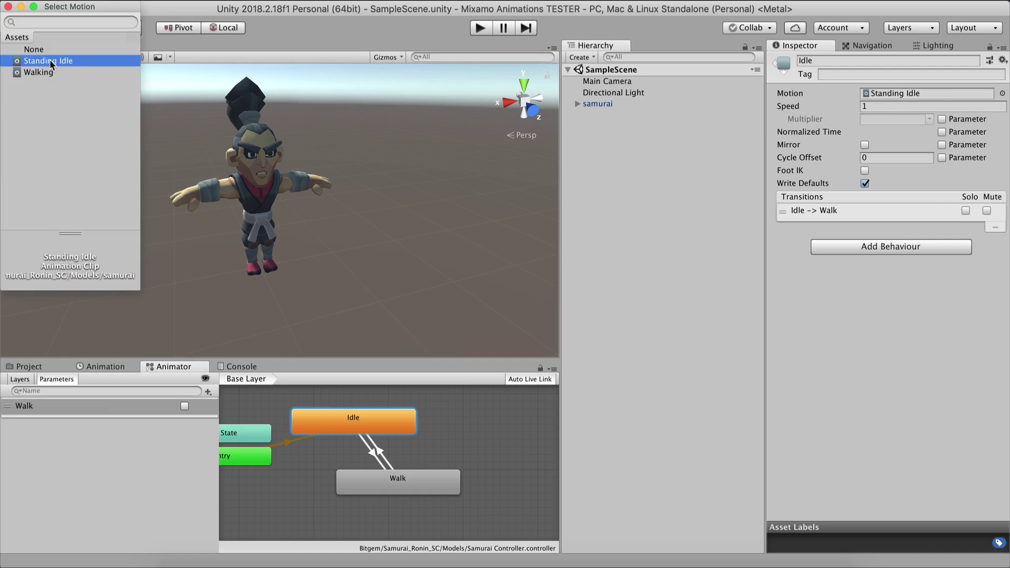
{"action": "left_click", "coordinate": [308, 33]}
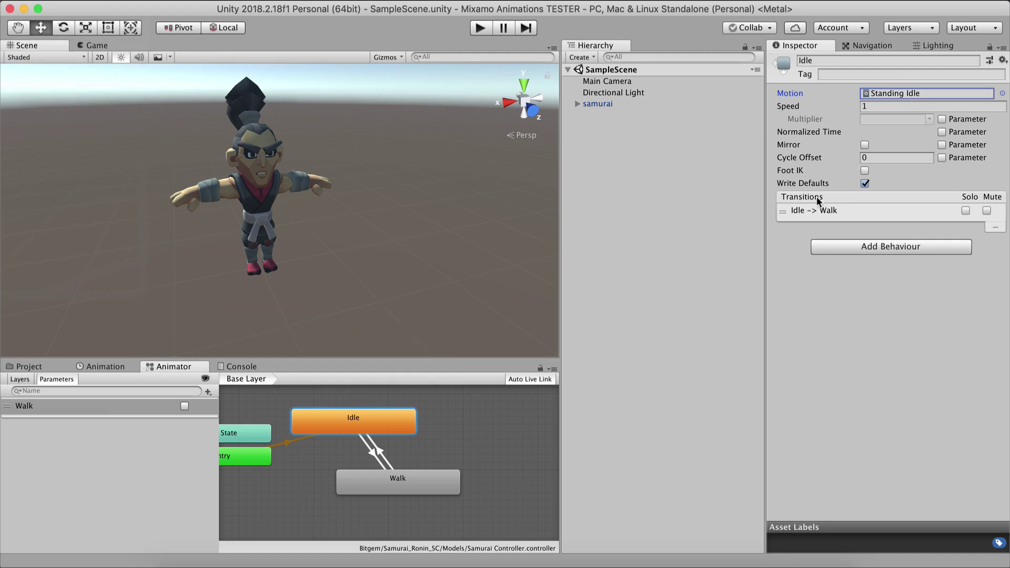
Set the Walk state's motion to the Walking clip.
{"action": "left_click", "coordinate": [385, 490]}
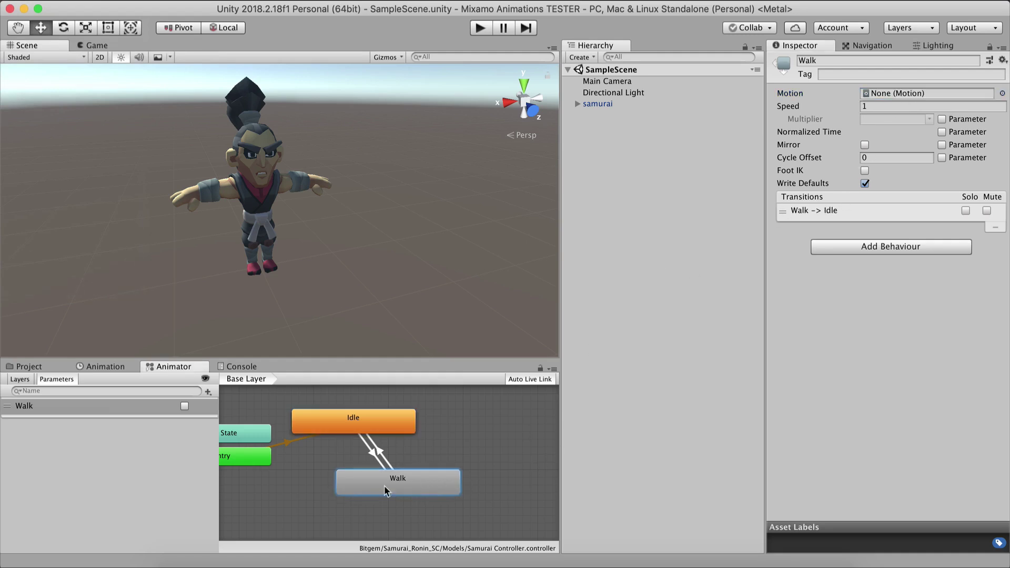
{"action": "left_click", "coordinate": [1002, 93]}
{"action": "left_click", "coordinate": [40, 73]}
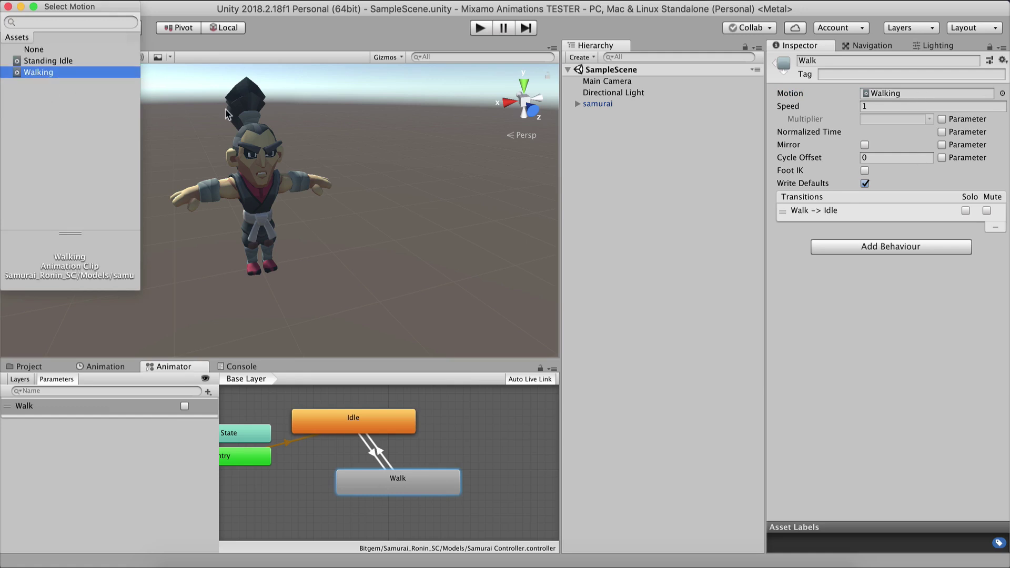
{"action": "left_click", "coordinate": [8, 6]}
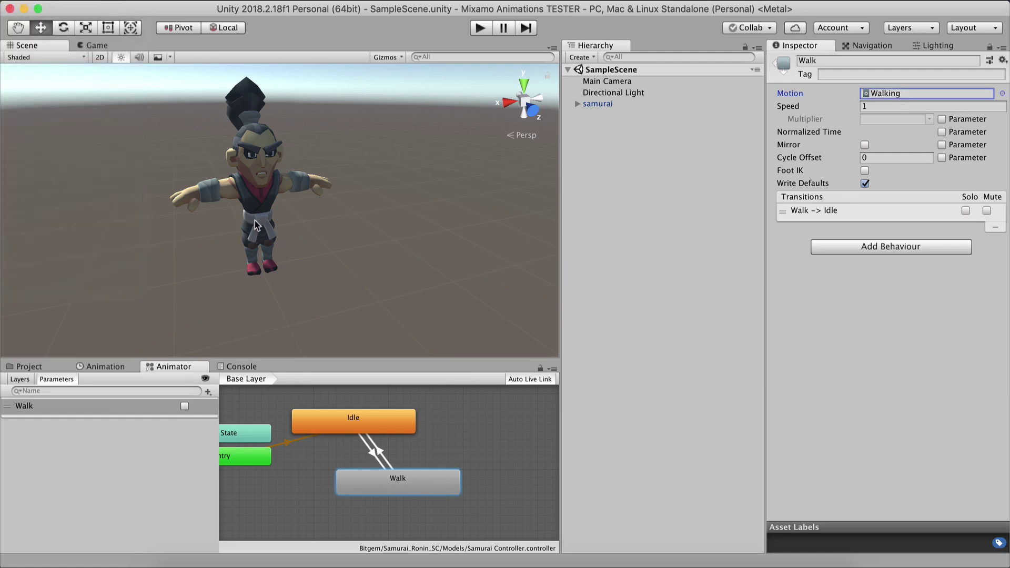
{"action": "scroll", "coordinate": [264, 229], "scroll_direction": "down", "scroll_amount": 2}
{"action": "scroll", "coordinate": [264, 225], "scroll_direction": "up", "scroll_amount": 2}
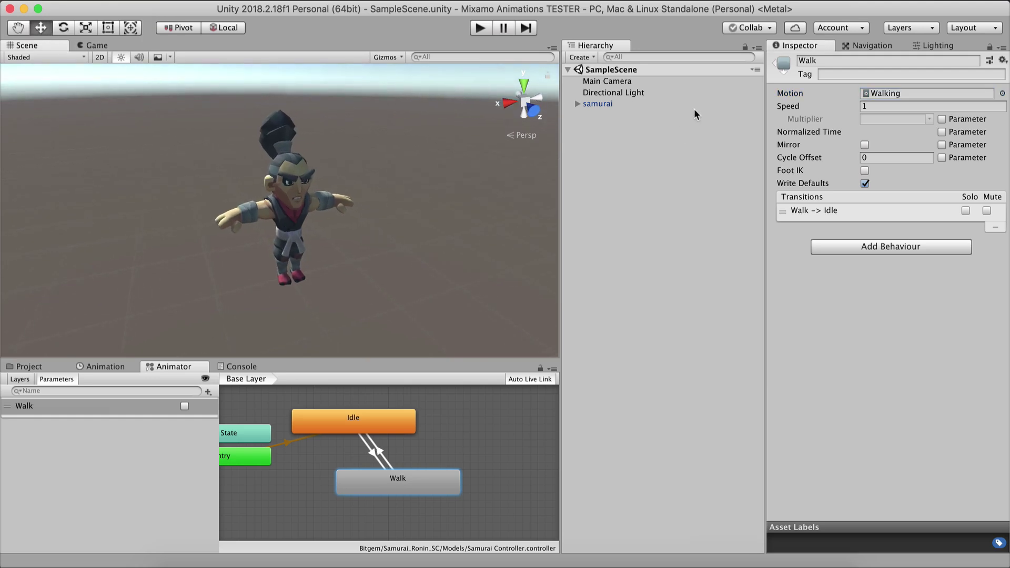
Check the Main Camera's Game view, then show the samurai's Standing Idle keyframes in the Animation window.
{"action": "left_click", "coordinate": [615, 82]}
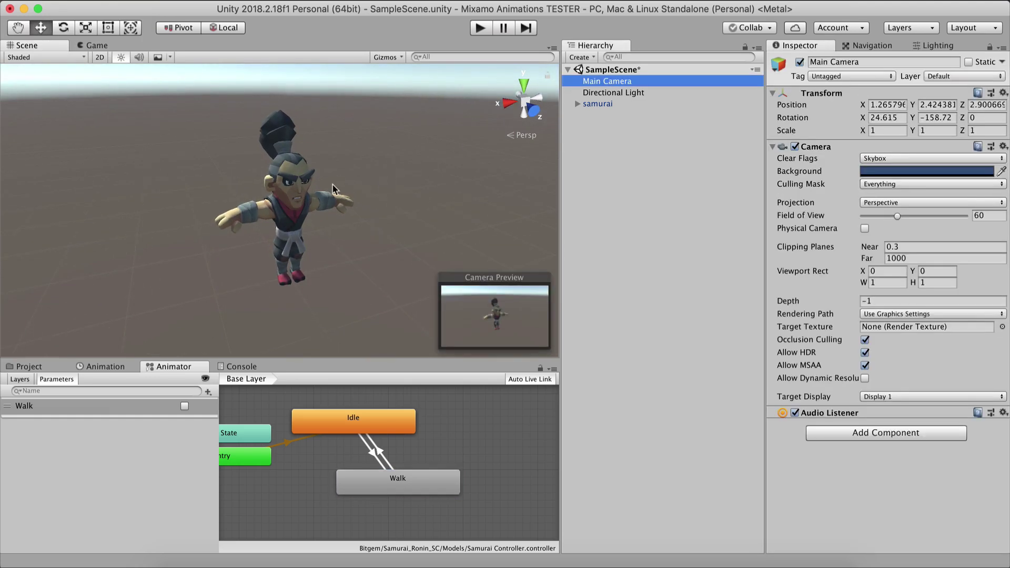
{"action": "left_click", "coordinate": [109, 44]}
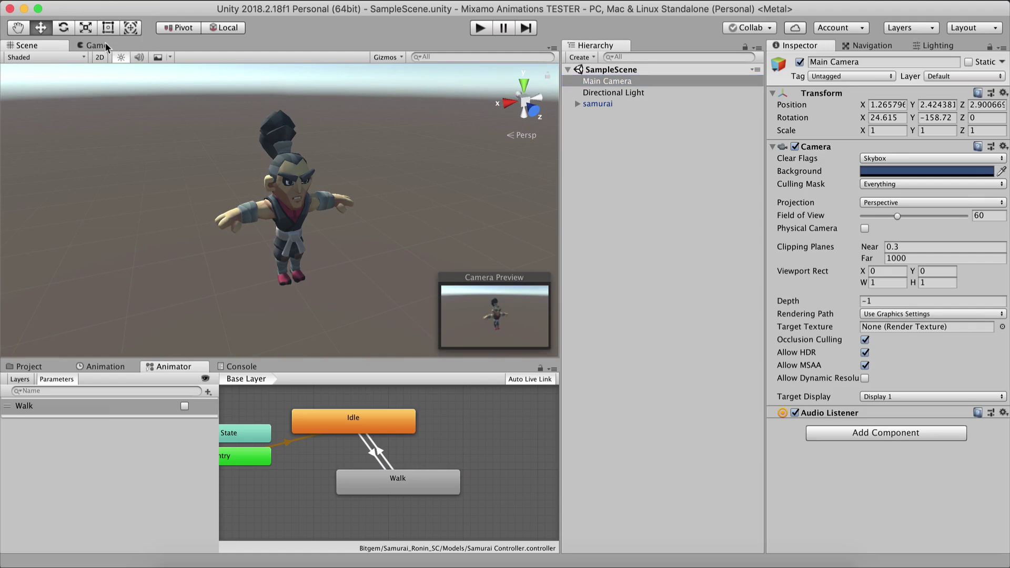
{"action": "left_click", "coordinate": [54, 47]}
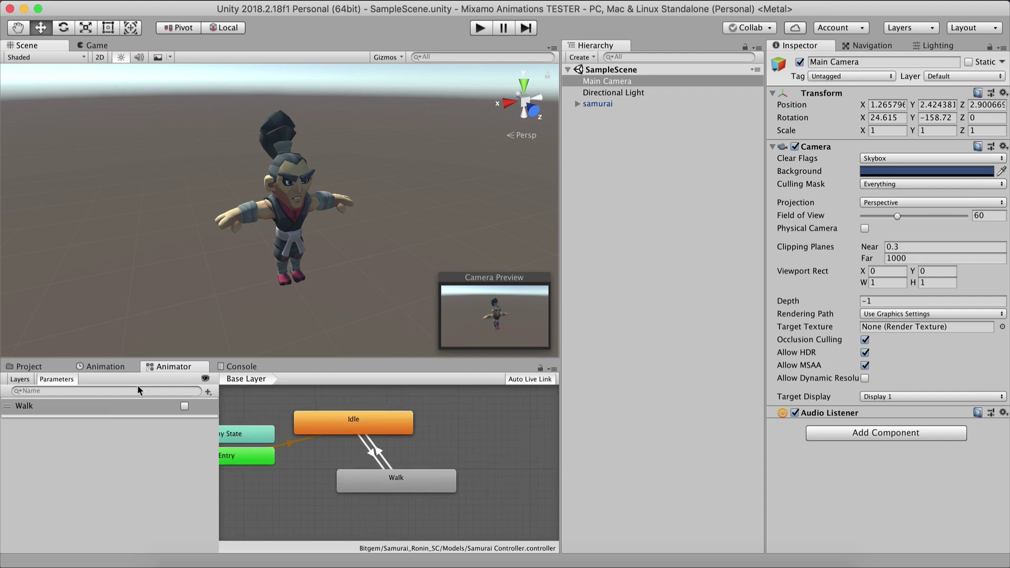
{"action": "left_click", "coordinate": [122, 367]}
{"action": "scroll", "coordinate": [175, 320], "scroll_direction": "up", "scroll_amount": 3}
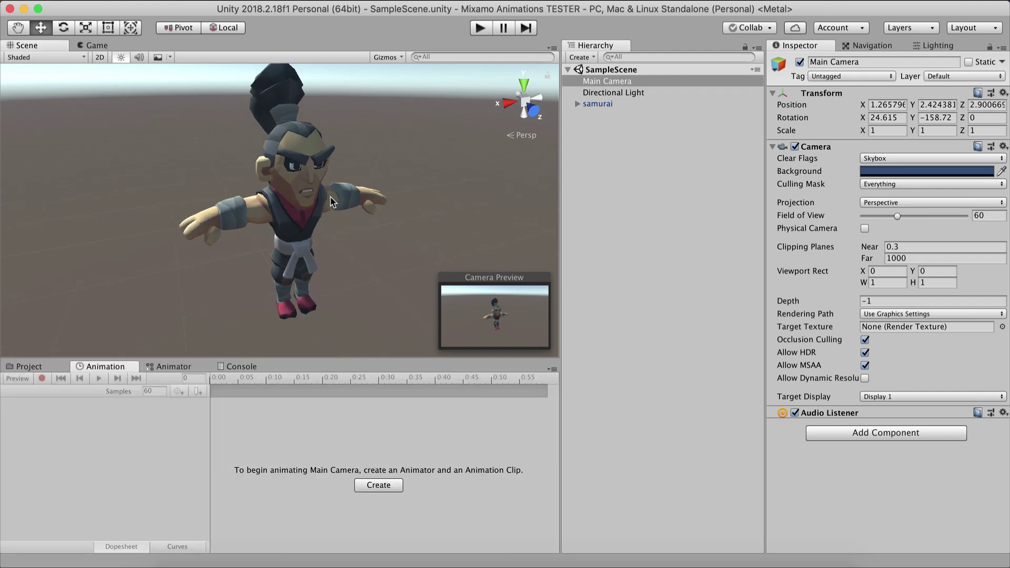
{"action": "left_click", "coordinate": [594, 104]}
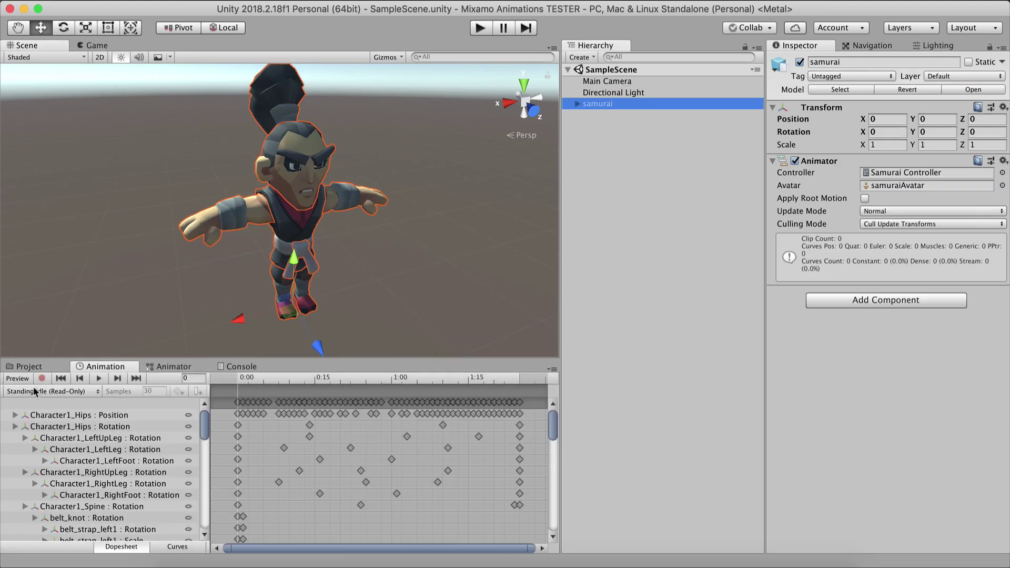
Preview the Standing Idle clip and then the Walking clip on the samurai in the timeline.
{"action": "left_click", "coordinate": [96, 379]}
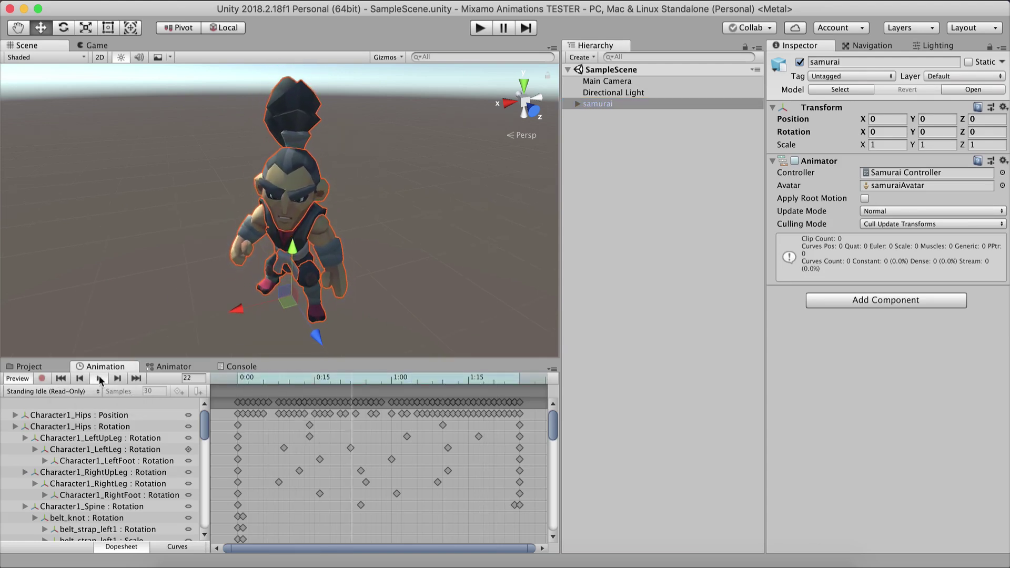
{"action": "left_click", "coordinate": [71, 392]}
{"action": "left_click", "coordinate": [72, 402]}
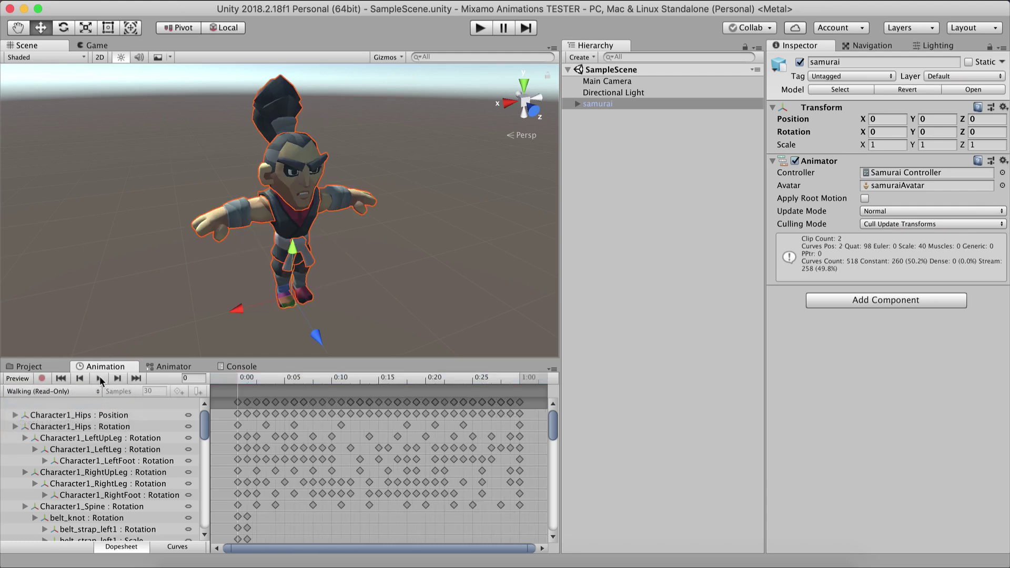
{"action": "left_click", "coordinate": [100, 378]}
{"action": "left_click", "coordinate": [99, 376]}
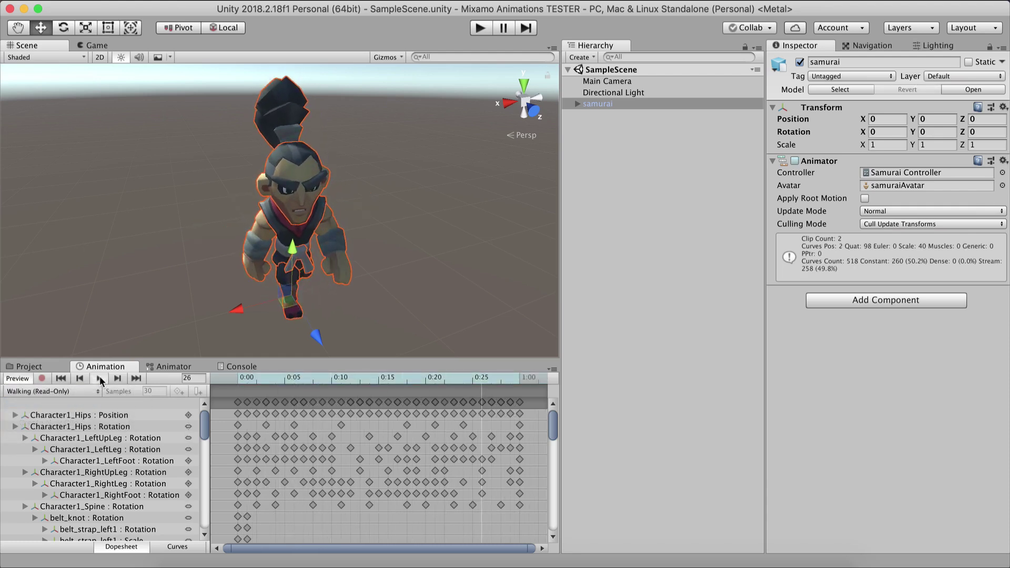
{"action": "left_click", "coordinate": [28, 367]}
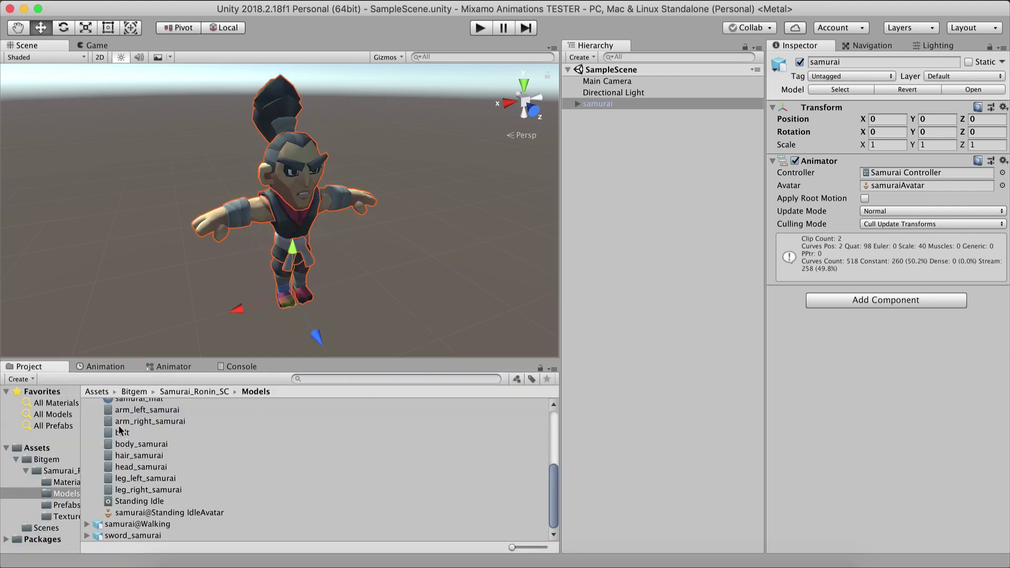
Create a C# script named Player in the Models folder.
{"action": "scroll", "coordinate": [94, 431], "scroll_direction": "up", "scroll_amount": 3}
{"action": "left_click", "coordinate": [86, 427]}
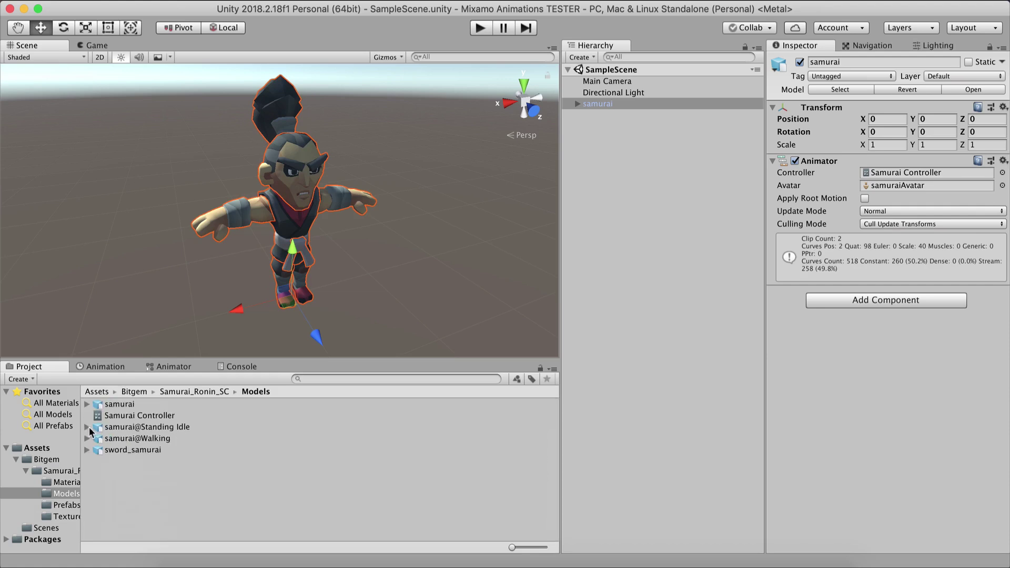
{"action": "left_click", "coordinate": [127, 487]}
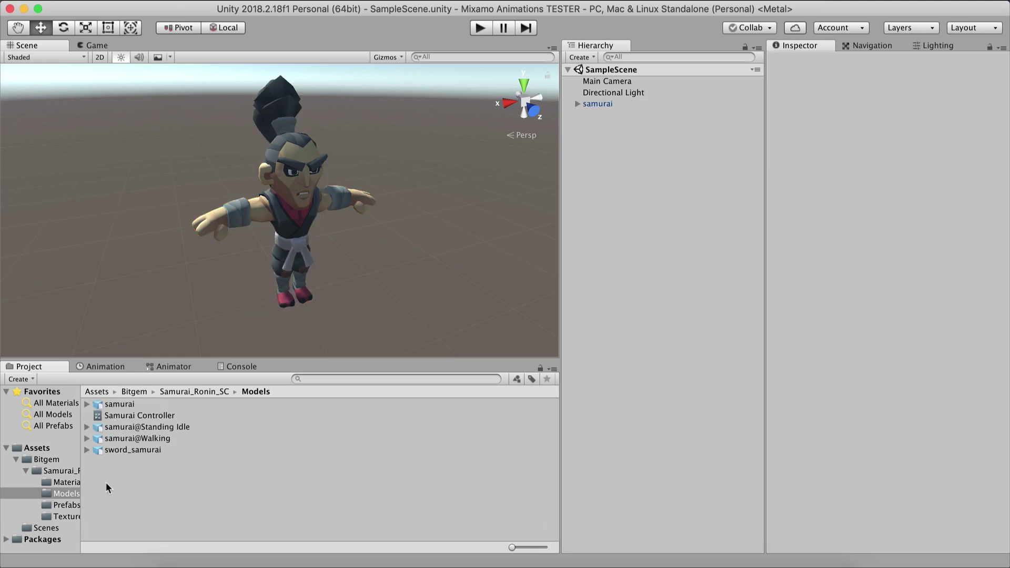
{"action": "right_click", "coordinate": [112, 485]}
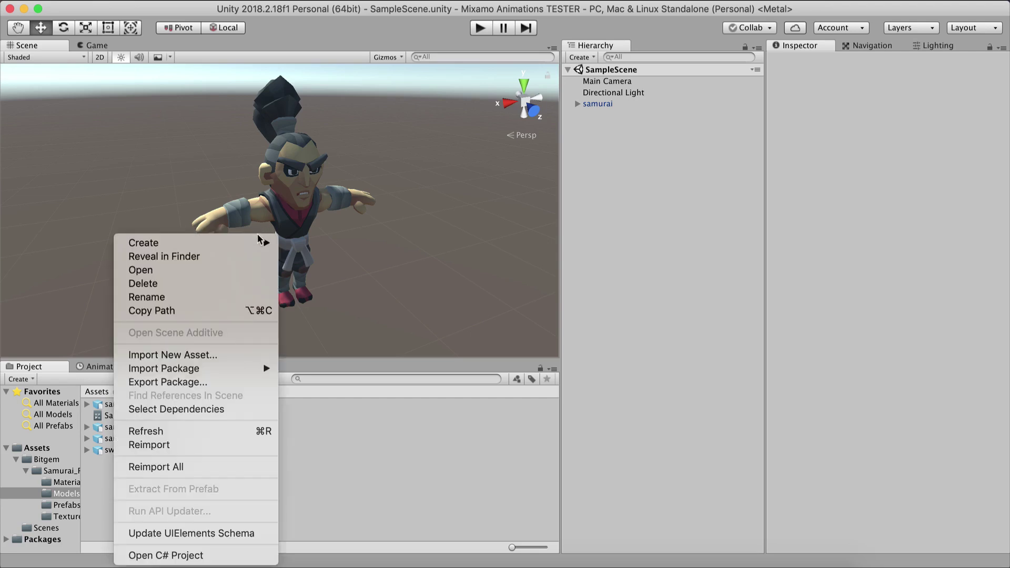
{"action": "mouse_move", "coordinate": [261, 242]}
{"action": "left_click", "coordinate": [351, 104]}
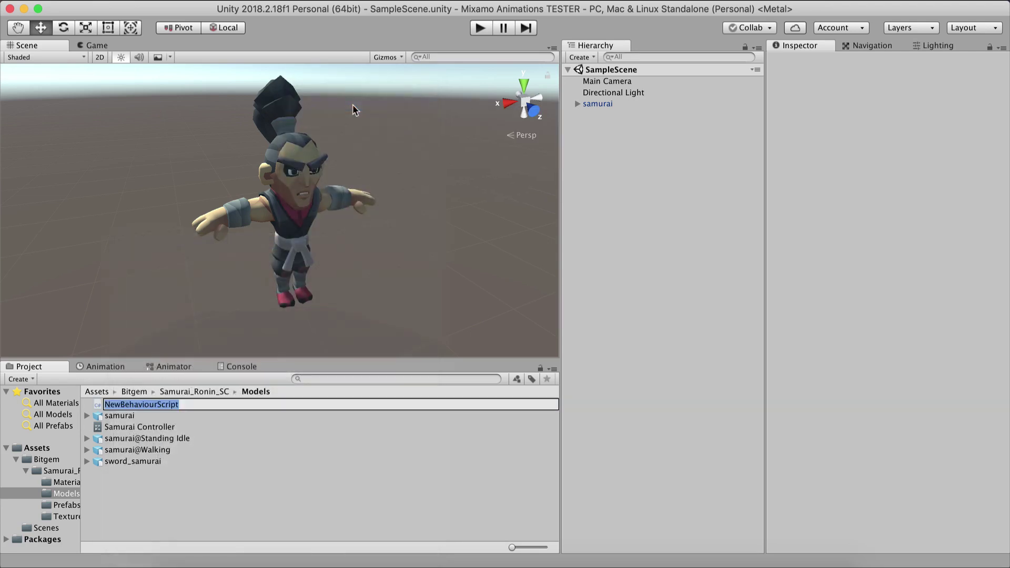
{"action": "type", "text": "Player"}
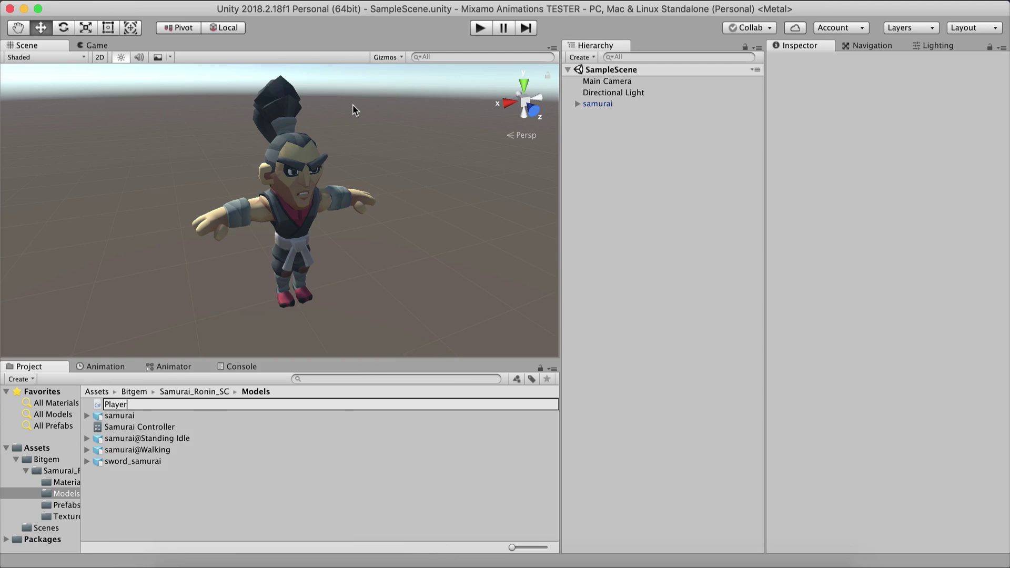
{"action": "key", "text": "Return"}
Close the Mixamo browser page and attach the Player script to the samurai.
{"action": "left_click", "coordinate": [308, 300]}
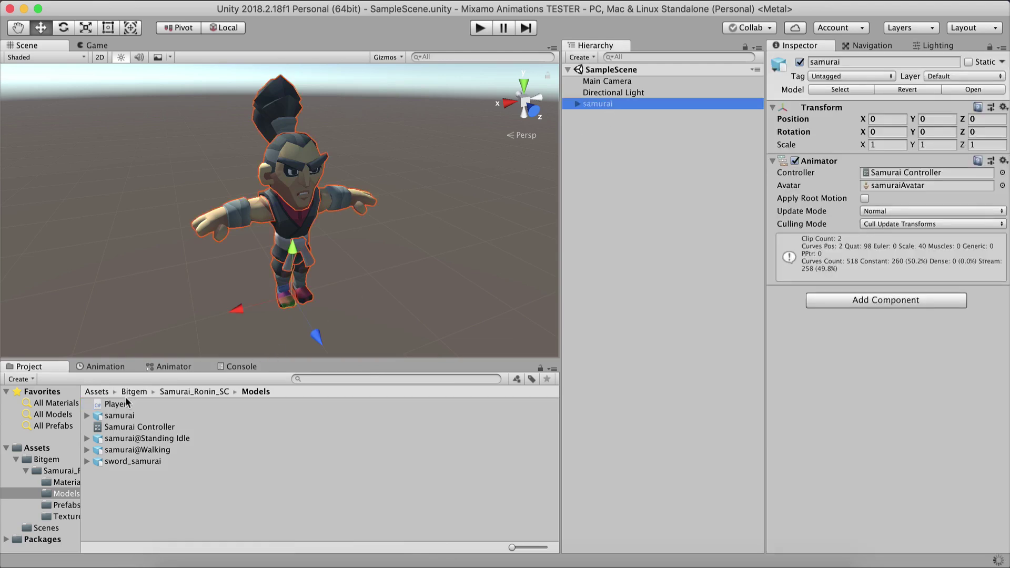
{"action": "left_click_drag", "start_coordinate": [125, 402], "coordinate": [597, 105]}
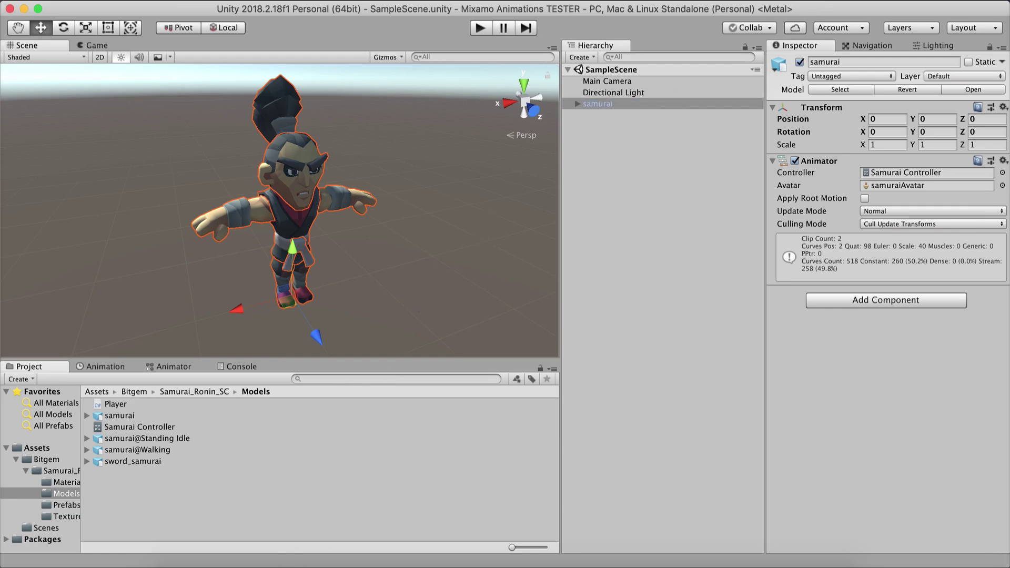
{"action": "key", "text": "super+Tab"}
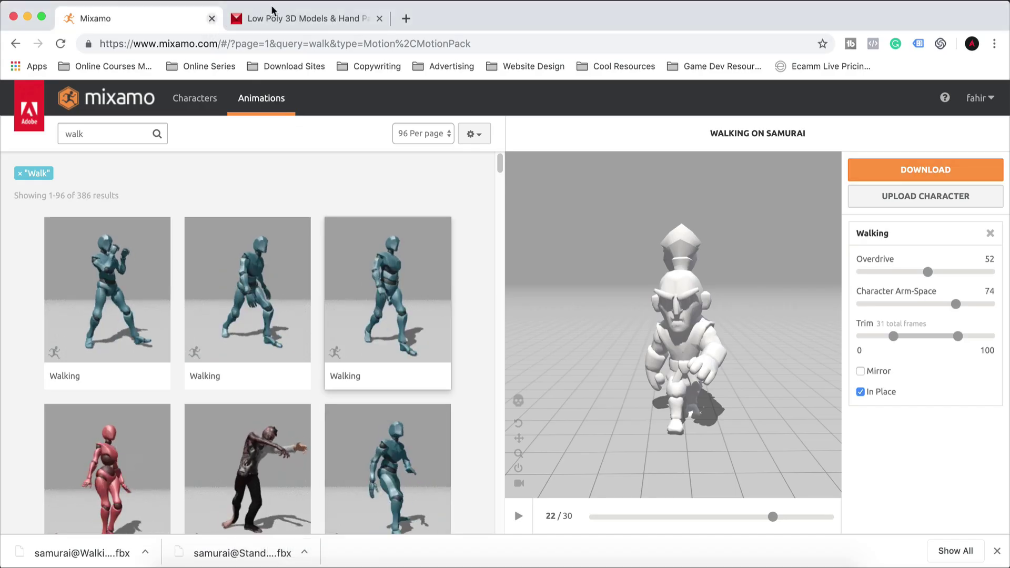
{"action": "key", "text": "super+w"}
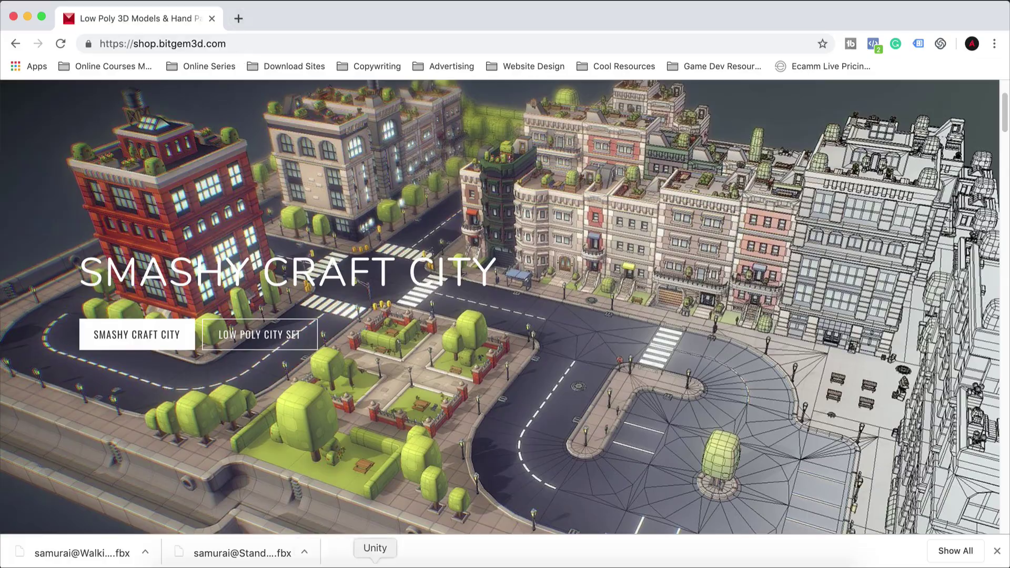
{"action": "left_click", "coordinate": [374, 561]}
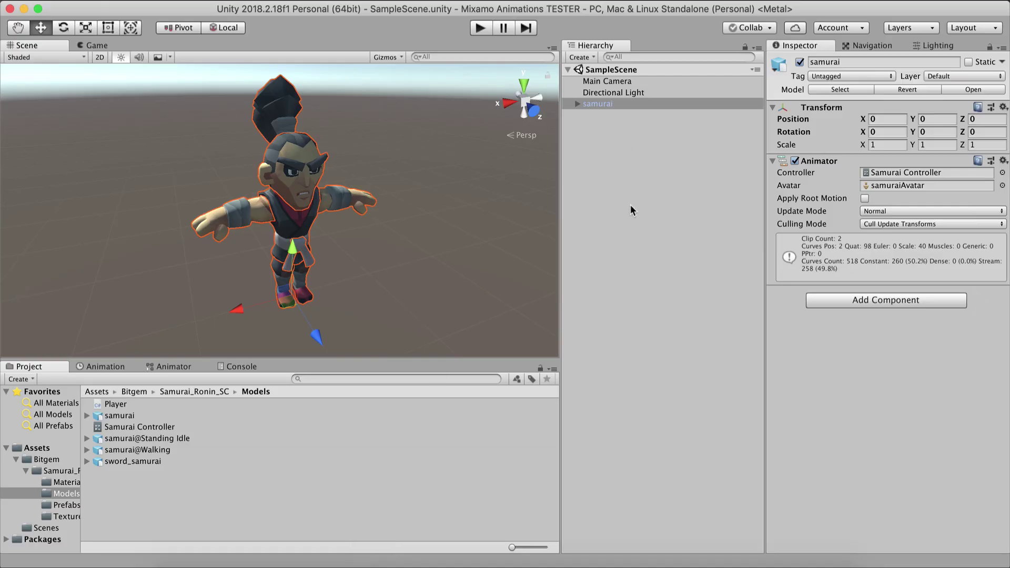
{"action": "left_click", "coordinate": [709, 7]}
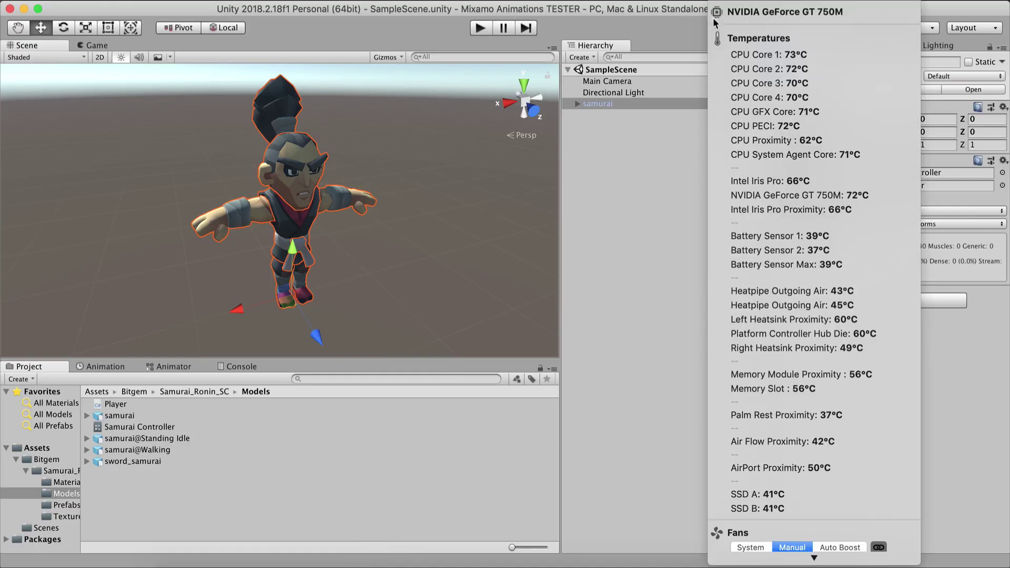
{"action": "left_click", "coordinate": [641, 377]}
{"action": "left_click", "coordinate": [596, 105]}
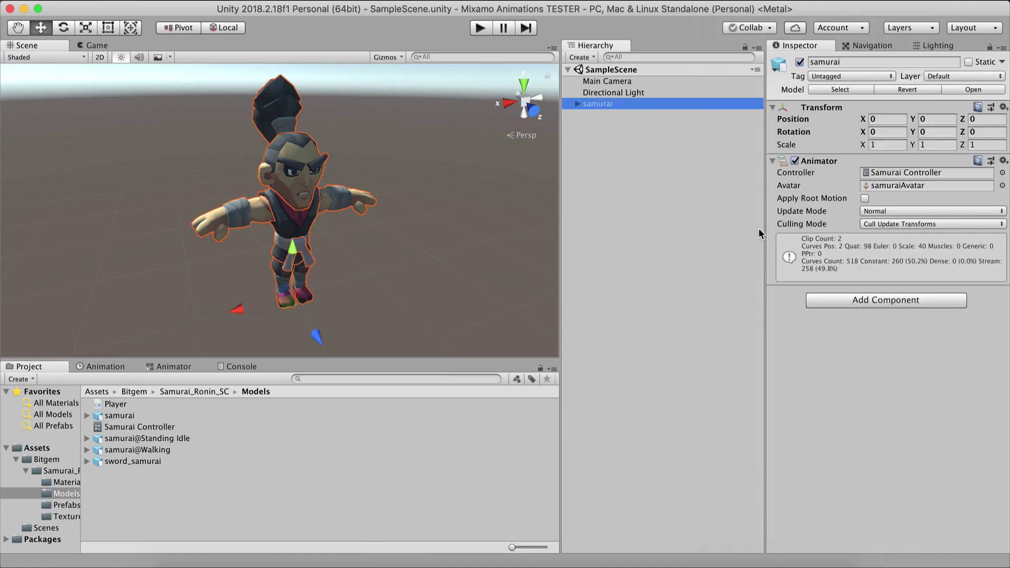
{"action": "left_click_drag", "start_coordinate": [112, 404], "coordinate": [599, 105]}
Open the Player script, add a '// class' comment at the end and save.
{"action": "double_click", "coordinate": [890, 305]}
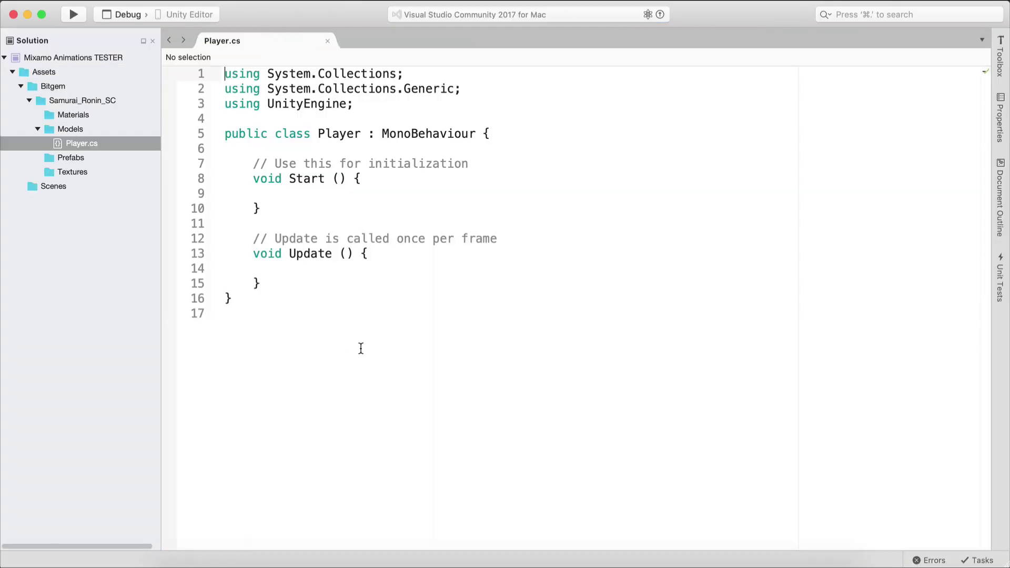
{"action": "left_click", "coordinate": [286, 282]}
{"action": "key", "text": "Return"}
{"action": "key", "text": "Return"}
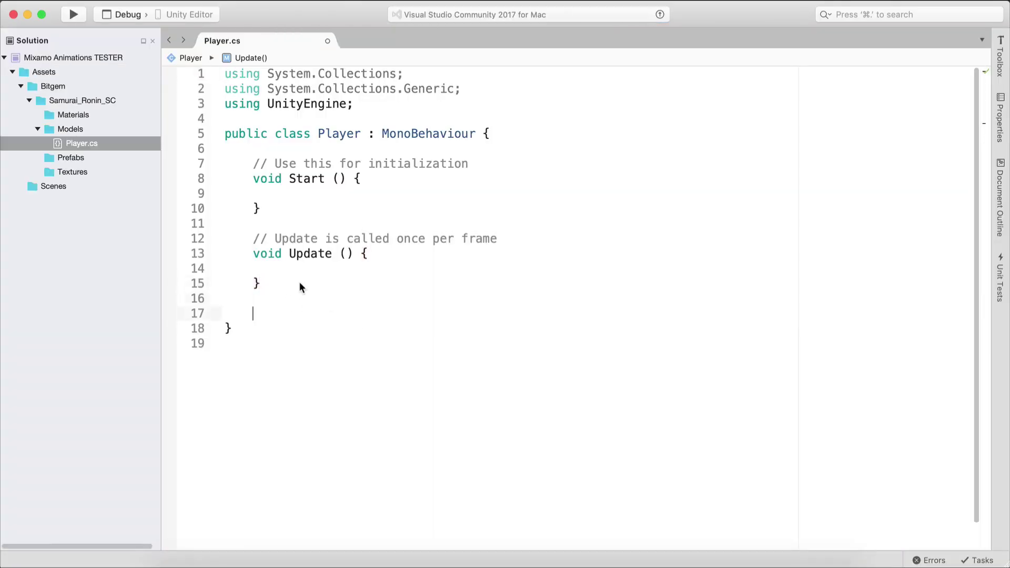
{"action": "key", "text": "Down"}
{"action": "type", "text": "// class"}
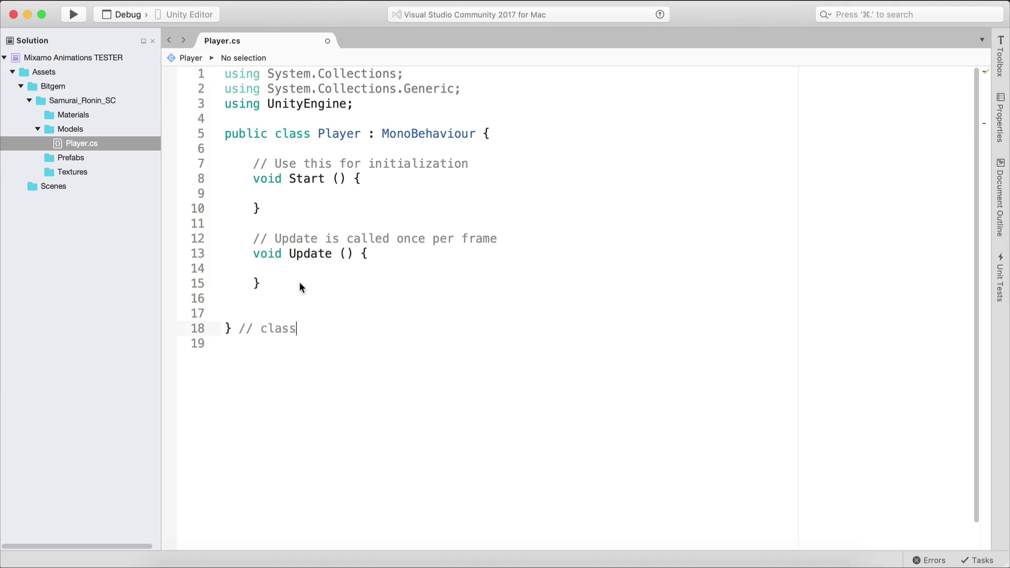
{"action": "key", "text": "Return"}
{"action": "key", "text": "Return"}
{"action": "key", "text": "Return"}
{"action": "key", "text": "Return"}
{"action": "key", "text": "Return"}
{"action": "key", "text": "Return"}
{"action": "key", "text": "Return"}
{"action": "key", "text": "Return"}
{"action": "key", "text": "Return"}
{"action": "key", "text": "Return"}
{"action": "key", "text": "Return"}
{"action": "key", "text": "Return"}
{"action": "key", "text": "Return"}
{"action": "key", "text": "Return"}
{"action": "key", "text": "Return"}
{"action": "key", "text": "Return"}
{"action": "key", "text": "Return"}
{"action": "key", "text": "Return"}
{"action": "key", "text": "Return"}
{"action": "key", "text": "Return"}
{"action": "key", "text": "Return"}
{"action": "key", "text": "Return"}
{"action": "key", "text": "Return"}
{"action": "key", "text": "Return"}
{"action": "key", "text": "Return"}
{"action": "key", "text": "Return"}
{"action": "key", "text": "Return"}
{"action": "key", "text": "Return"}
{"action": "key", "text": "Return"}
{"action": "key", "text": "Return"}
{"action": "key", "text": "Return"}
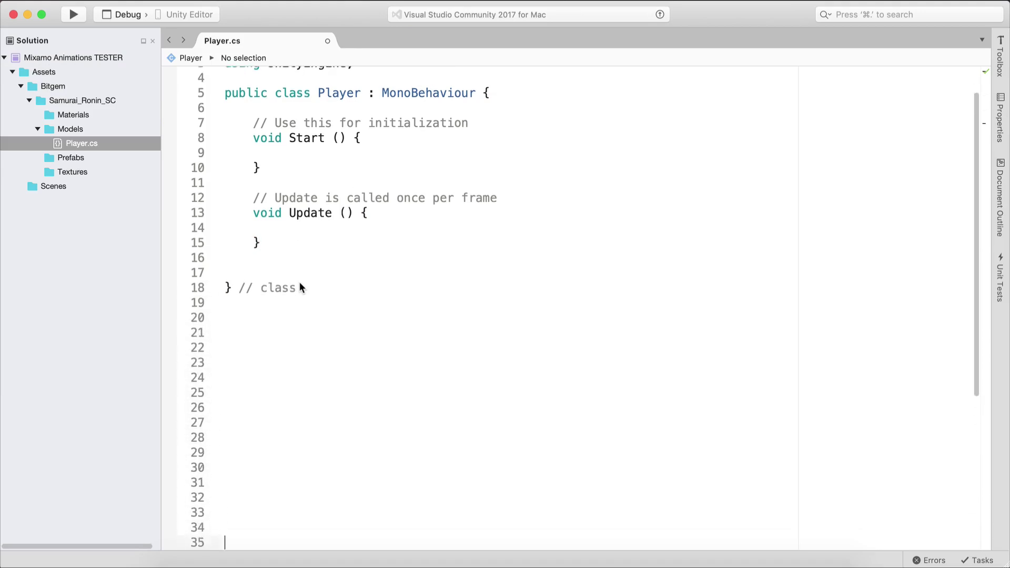
{"action": "key", "text": "super+s"}
Declare a 'private Animator anim;' field at the top of the Player class.
{"action": "scroll", "coordinate": [298, 287], "scroll_direction": "up", "scroll_amount": 6}
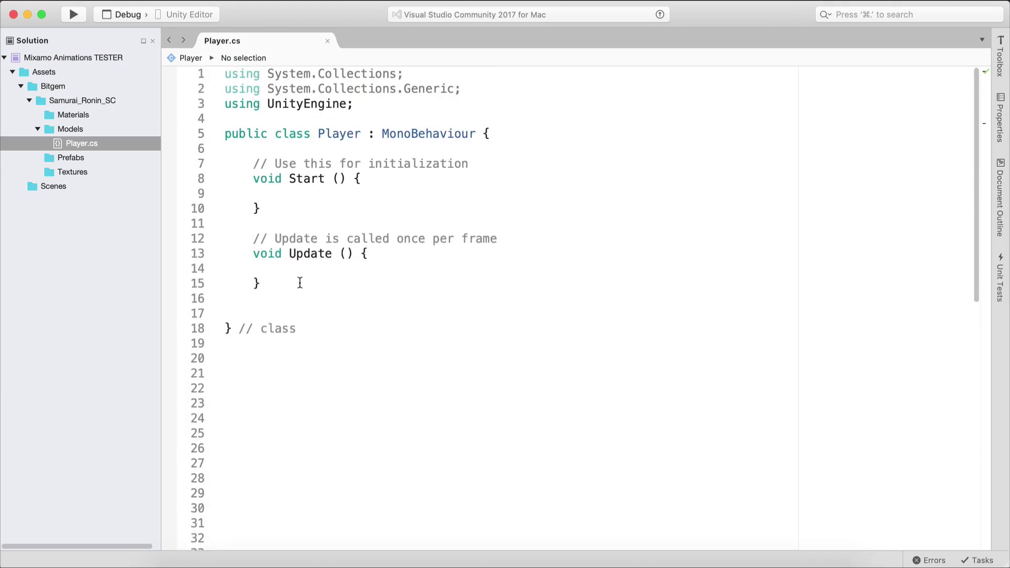
{"action": "left_click", "coordinate": [349, 148]}
{"action": "key", "text": "Return"}
{"action": "key", "text": "Return"}
{"action": "key", "text": "Up"}
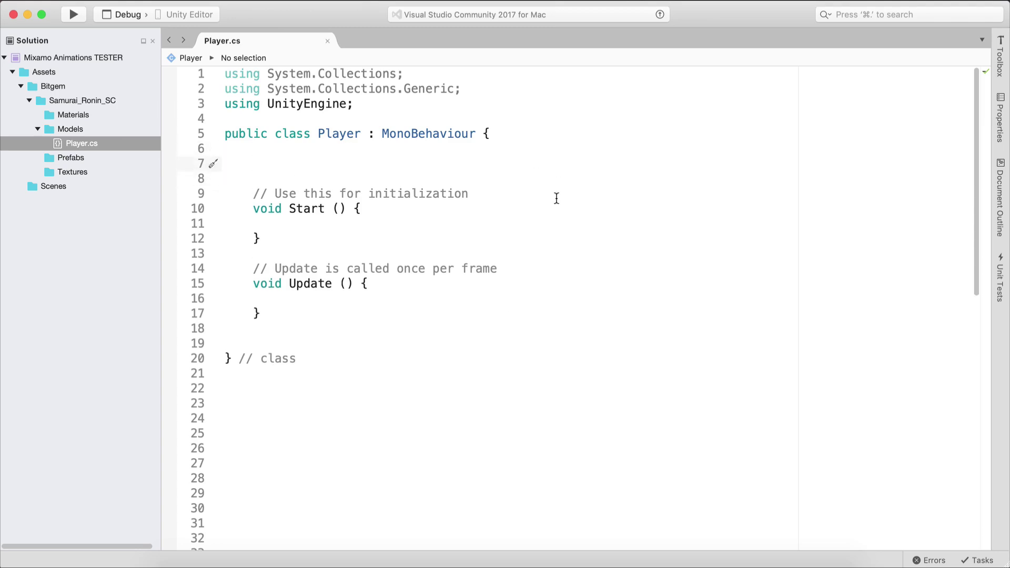
{"action": "type", "text": "private Animator ani"}
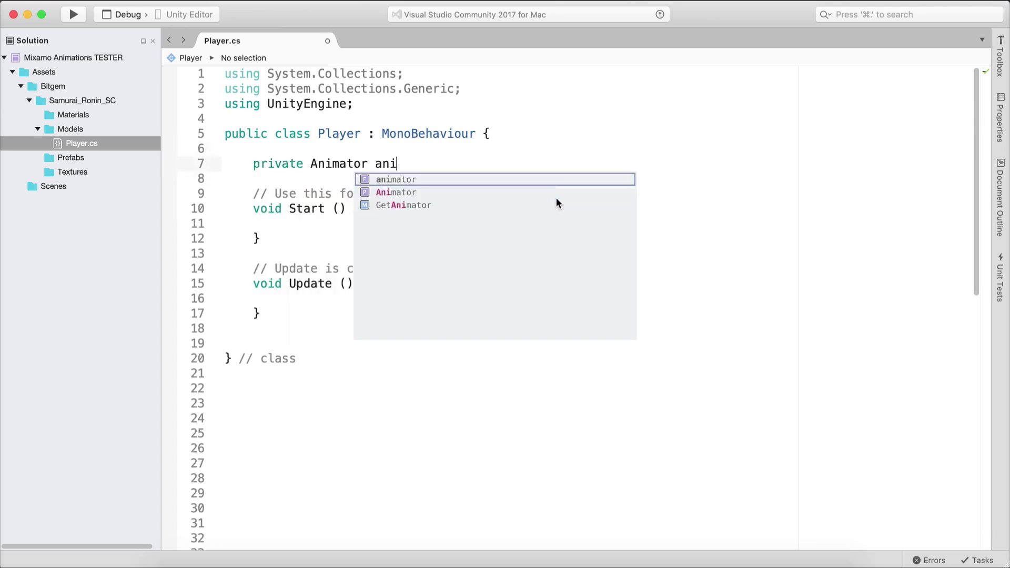
{"action": "type", "text": "n"}
{"action": "key", "text": "BackSpace"}
{"action": "type", "text": "m;"}
{"action": "key", "text": "Return"}
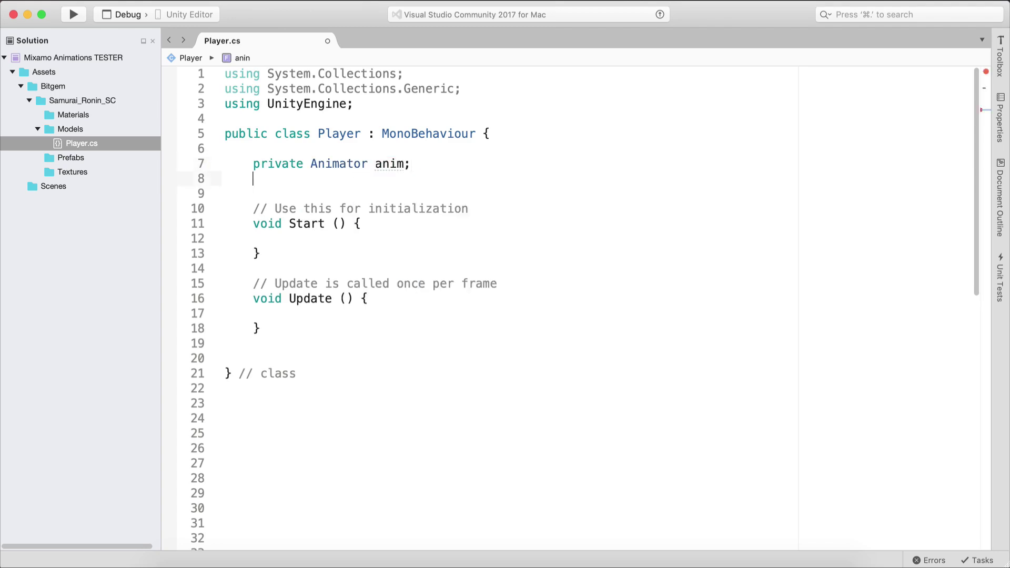
Add an Awake method assigning anim = GetComponent<Animator>().
{"action": "key", "text": "Return"}
{"action": "type", "text": "awa"}
{"action": "key", "text": "Return"}
{"action": "type", "text": "anim = get"}
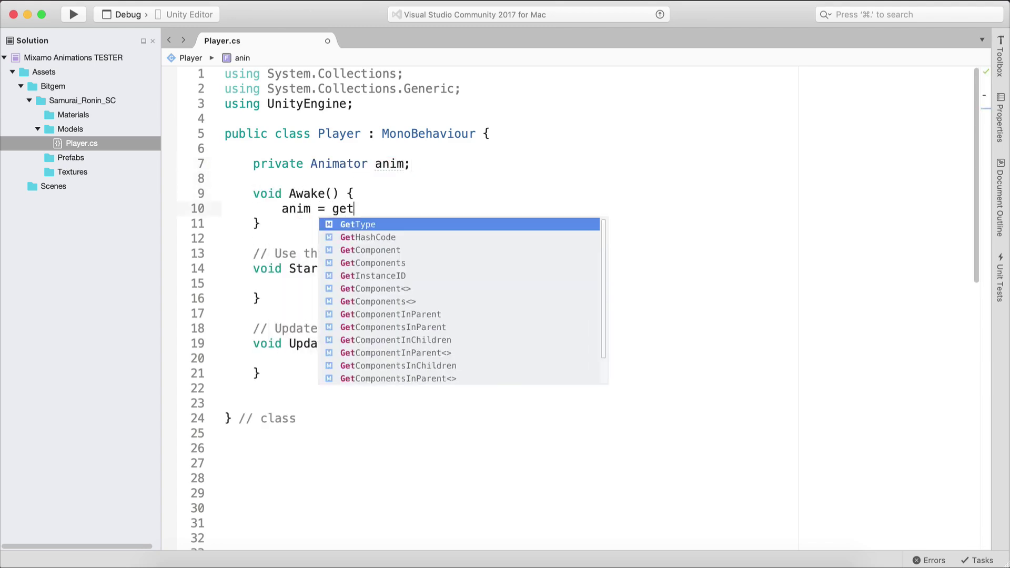
{"action": "type", "text": "c"}
{"action": "key", "text": "Return"}
{"action": "type", "text": "<An>"}
{"action": "key", "text": "Return"}
Delete the Start method and the Update comment, leaving blank lines inside Update.
{"action": "type", "text": ">()"}
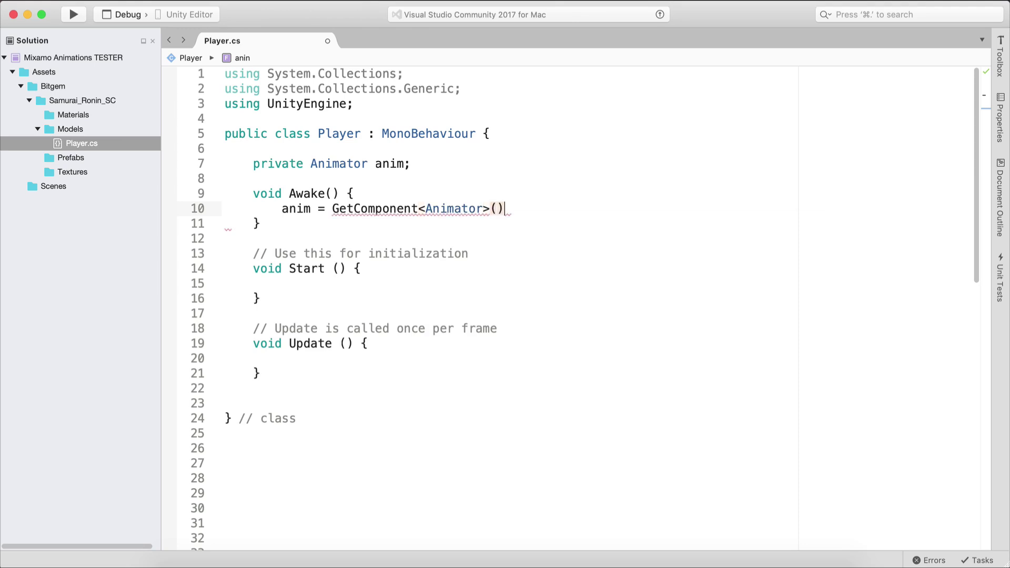
{"action": "type", "text": ";"}
{"action": "left_click", "coordinate": [376, 293]}
{"action": "key", "text": "alt+shift+Up"}
{"action": "key", "text": "alt+shift+Up"}
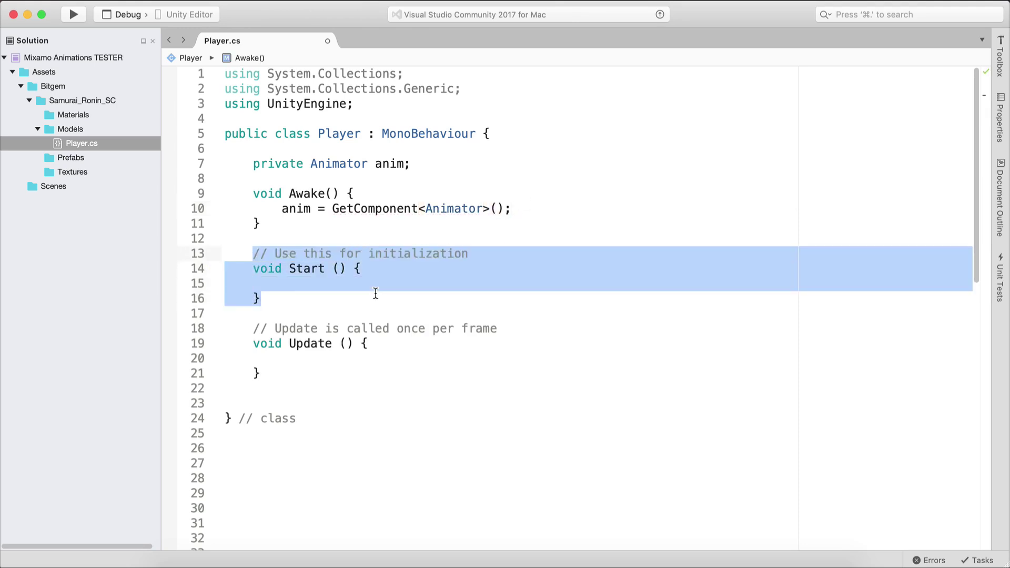
{"action": "key", "text": "BackSpace"}
{"action": "key", "text": "BackSpace"}
{"action": "key", "text": "BackSpace"}
{"action": "key", "text": "Delete"}
{"action": "key", "text": "Down"}
{"action": "key", "text": "End"}
{"action": "key", "text": "alt+shift+Up"}
{"action": "key", "text": "alt+shift+Up"}
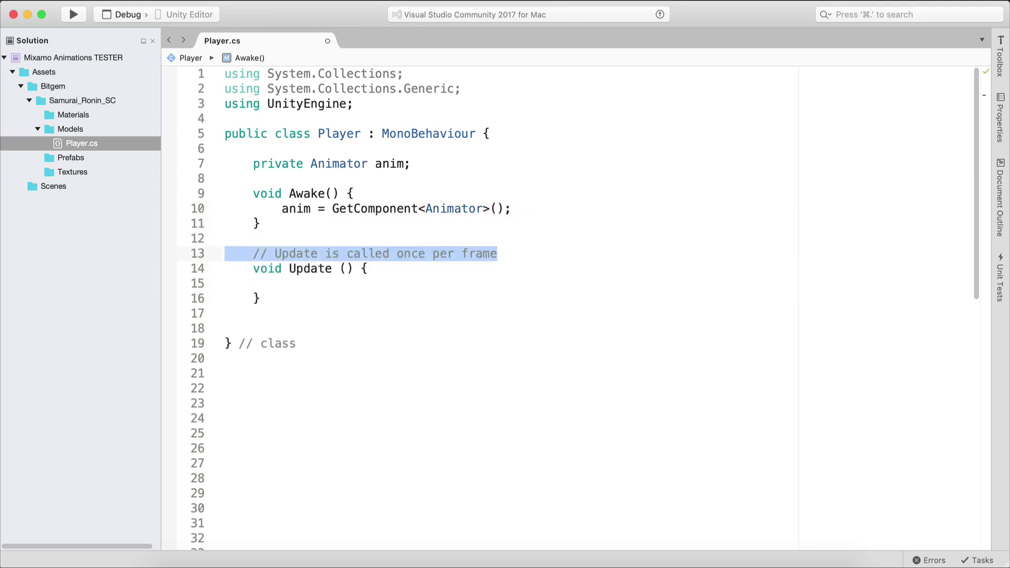
{"action": "key", "text": "BackSpace"}
{"action": "key", "text": "BackSpace"}
{"action": "key", "text": "Down"}
{"action": "key", "text": "Return"}
{"action": "key", "text": "Return"}
{"action": "key", "text": "Up"}
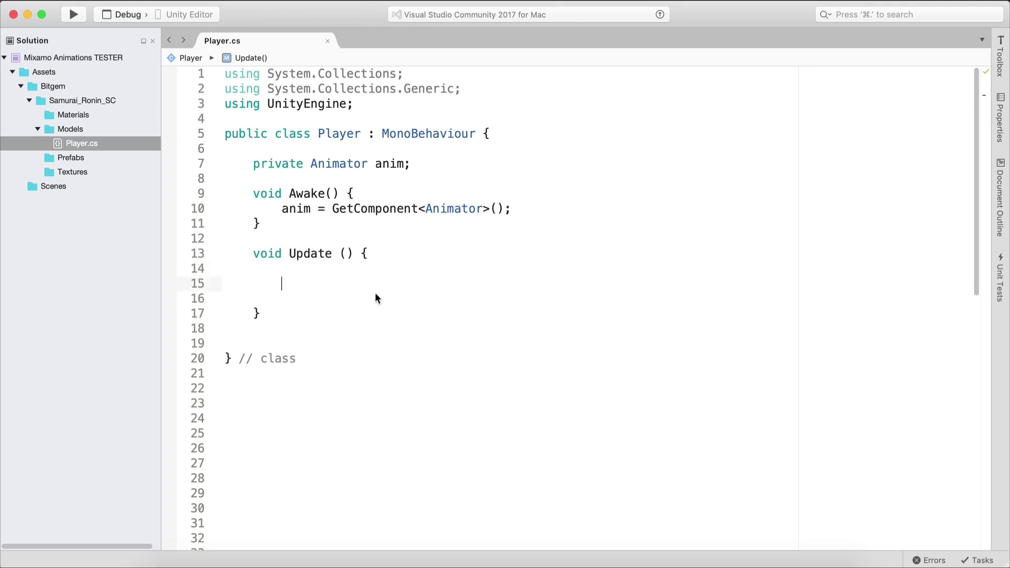
Add float h = Input.GetAxisRaw("Horizontal"); in Update and save the script.
{"action": "scroll", "coordinate": [376, 295], "scroll_direction": "down", "scroll_amount": 1}
{"action": "type", "text": "fl"}
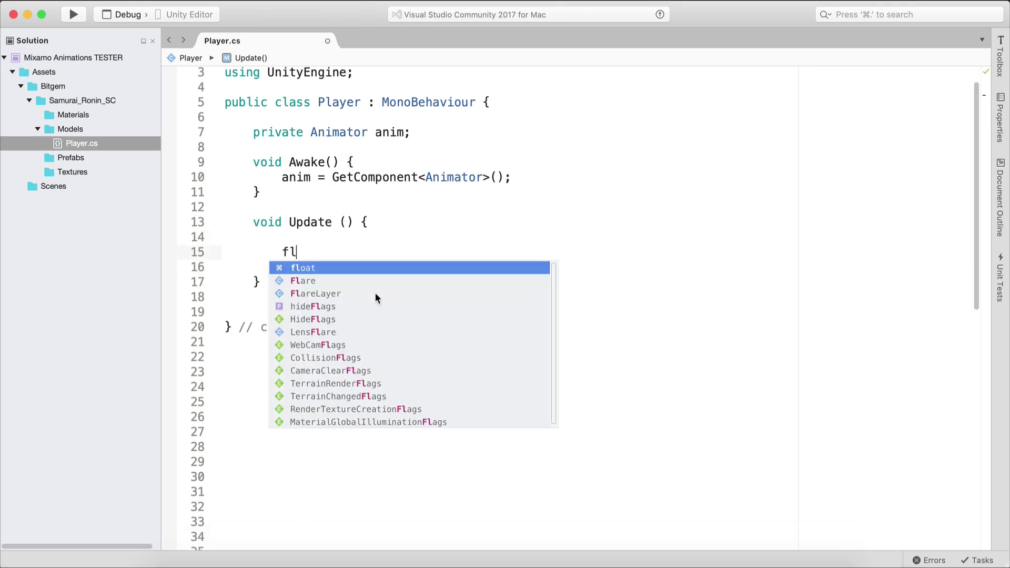
{"action": "type", "text": "oat h = Input.geta"}
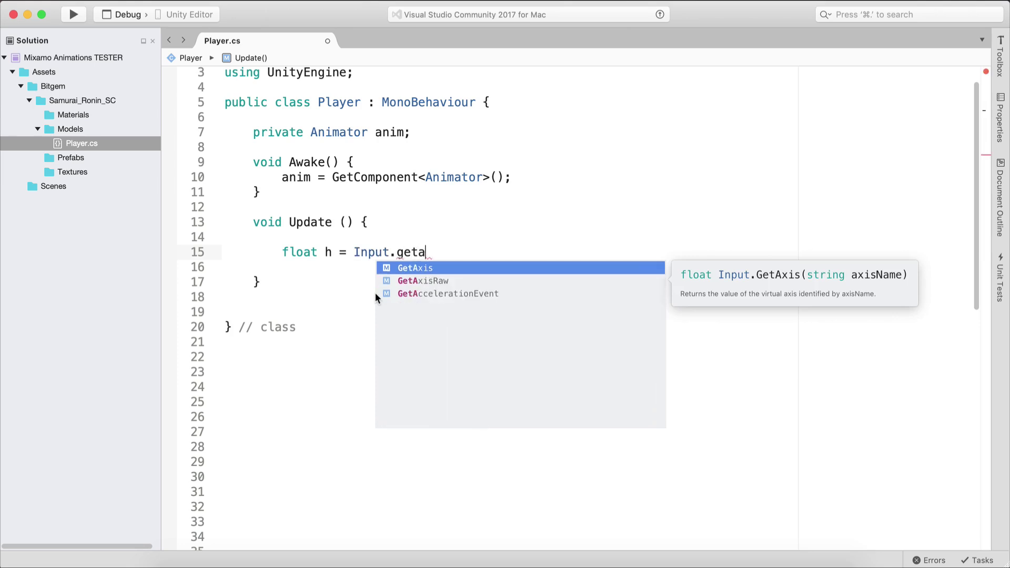
{"action": "key", "text": "Down"}
{"action": "key", "text": "Return"}
{"action": "type", "text": "(\"Horizontal\")"}
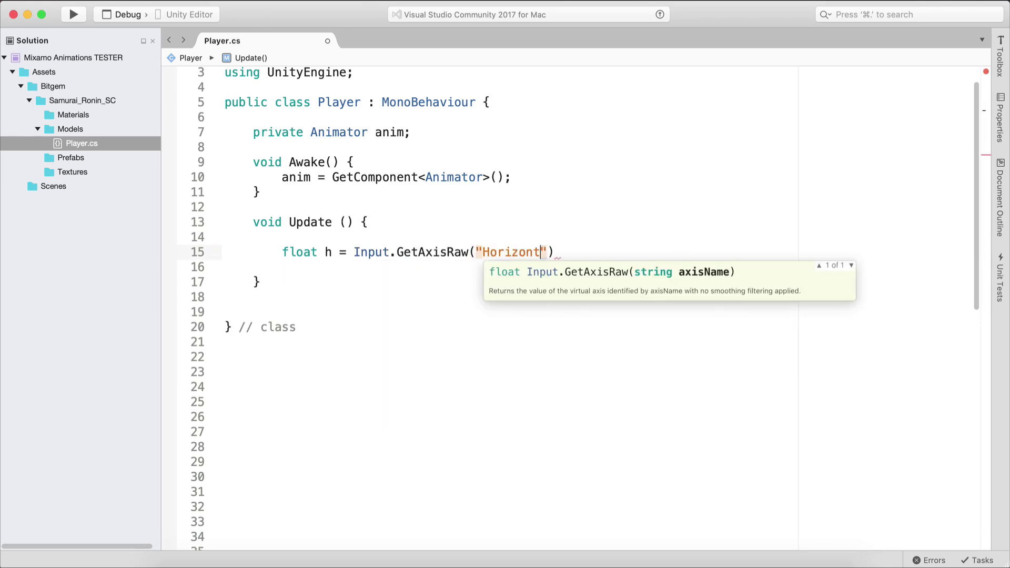
{"action": "type", "text": ";"}
{"action": "key", "text": "Return"}
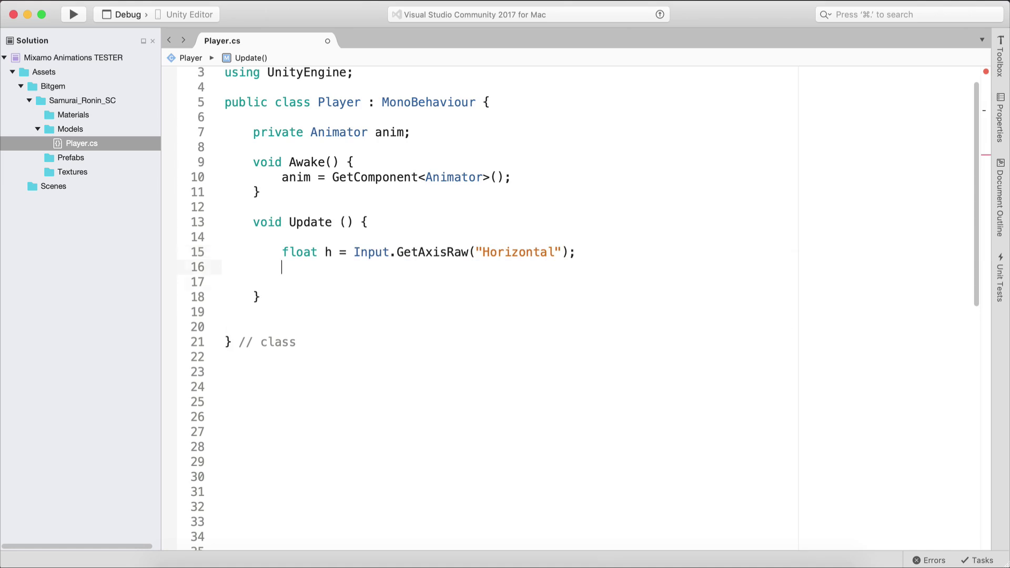
{"action": "key", "text": "Return"}
{"action": "key", "text": "super+s"}
Add an if block with the condition h > 0 || h < 0.
{"action": "scroll", "coordinate": [399, 308], "scroll_direction": "down", "scroll_amount": 2}
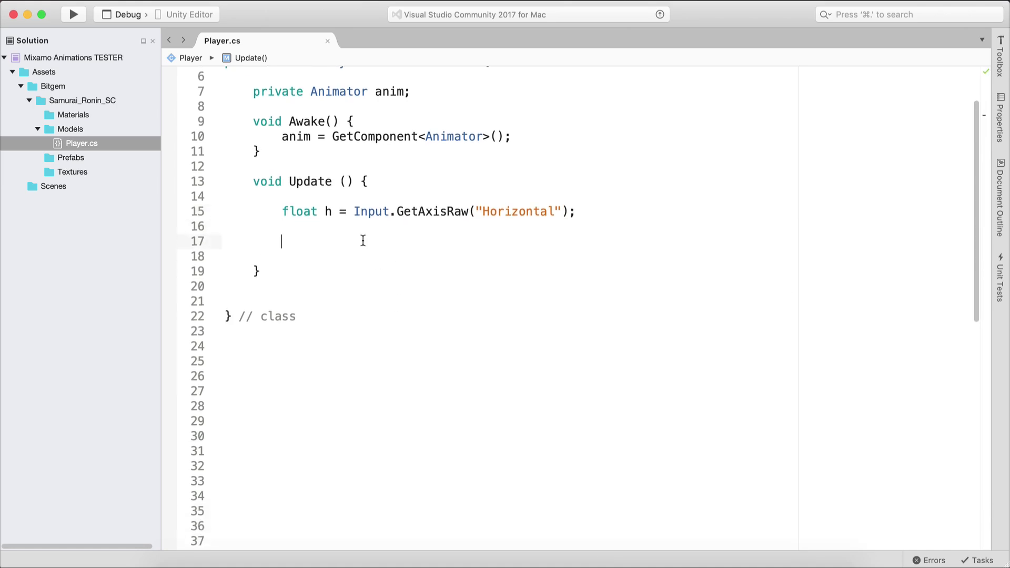
{"action": "scroll", "coordinate": [362, 240], "scroll_direction": "down", "scroll_amount": 1}
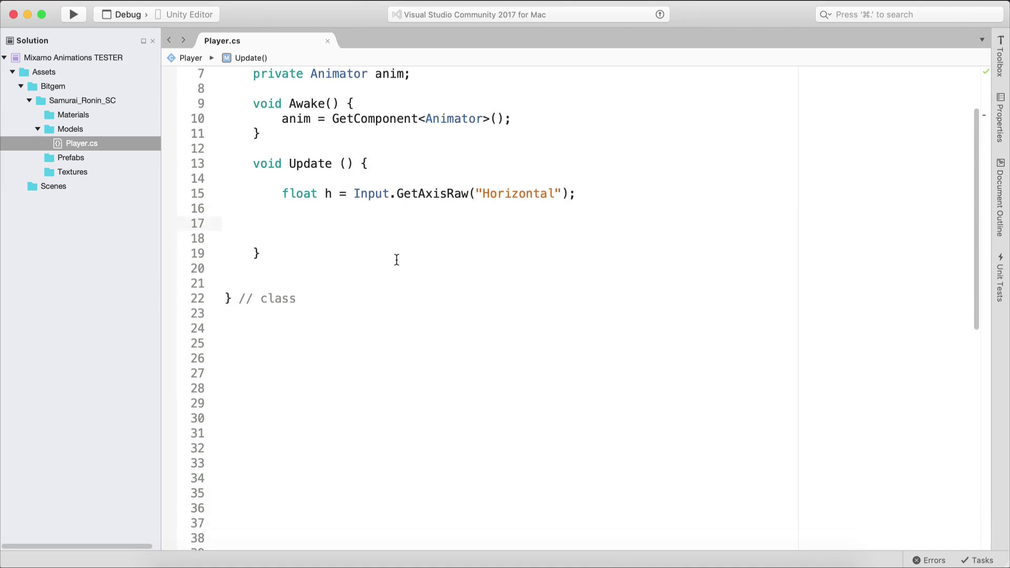
{"action": "type", "text": "if(h "}
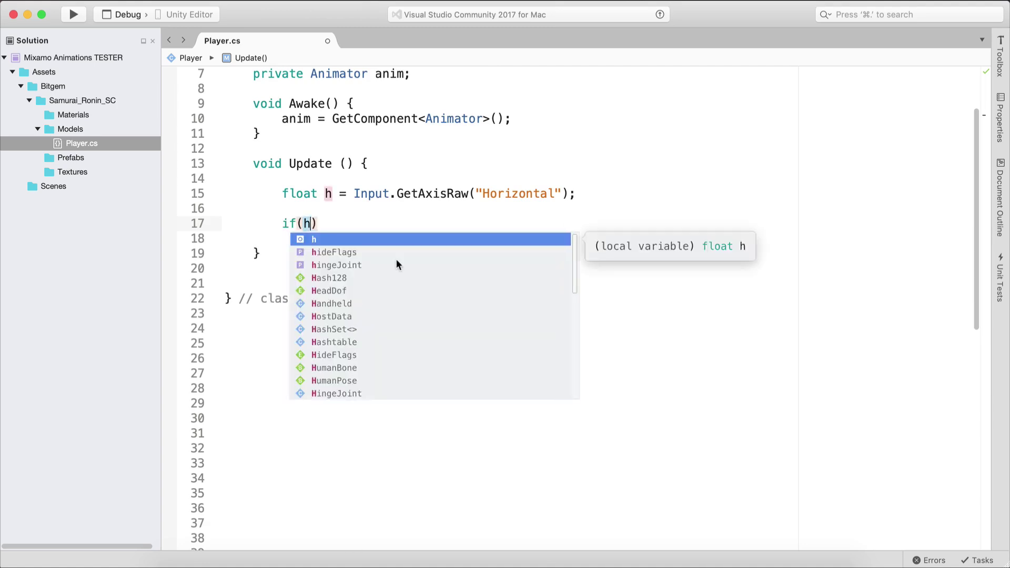
{"action": "type", "text": "> 0) {"}
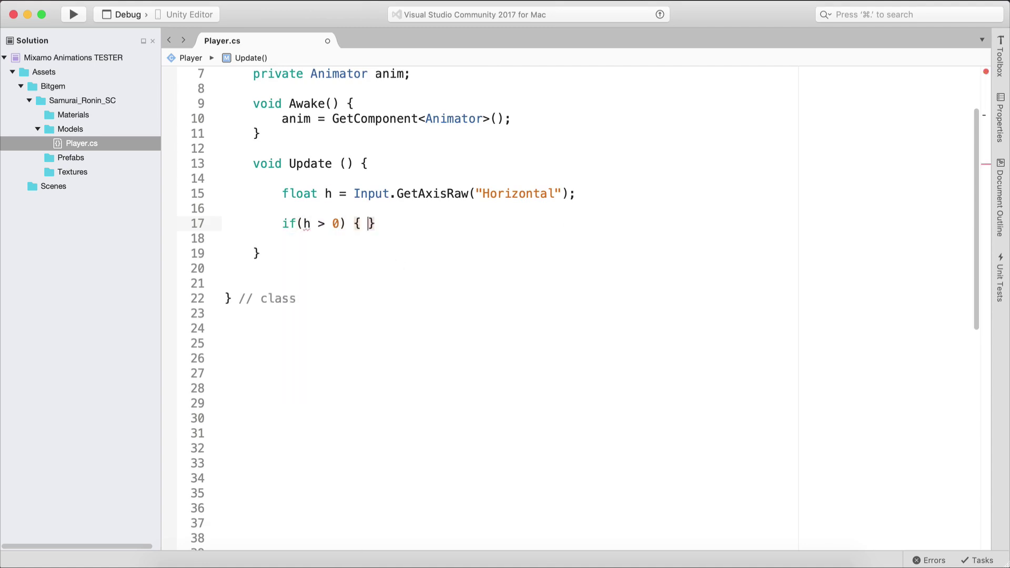
{"action": "key", "text": "Return"}
{"action": "key", "text": "Up"}
{"action": "key", "text": "Up"}
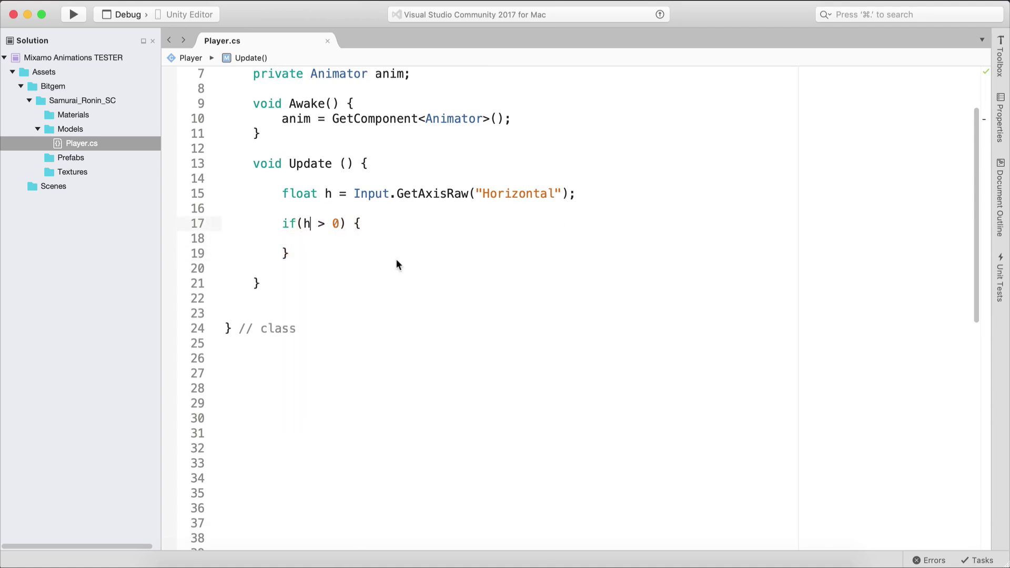
{"action": "key", "text": "Right"}
{"action": "key", "text": "Right"}
{"action": "key", "text": "Right"}
{"action": "key", "text": "Right"}
{"action": "type", "text": "|| h M"}
{"action": "key", "text": "BackSpace"}
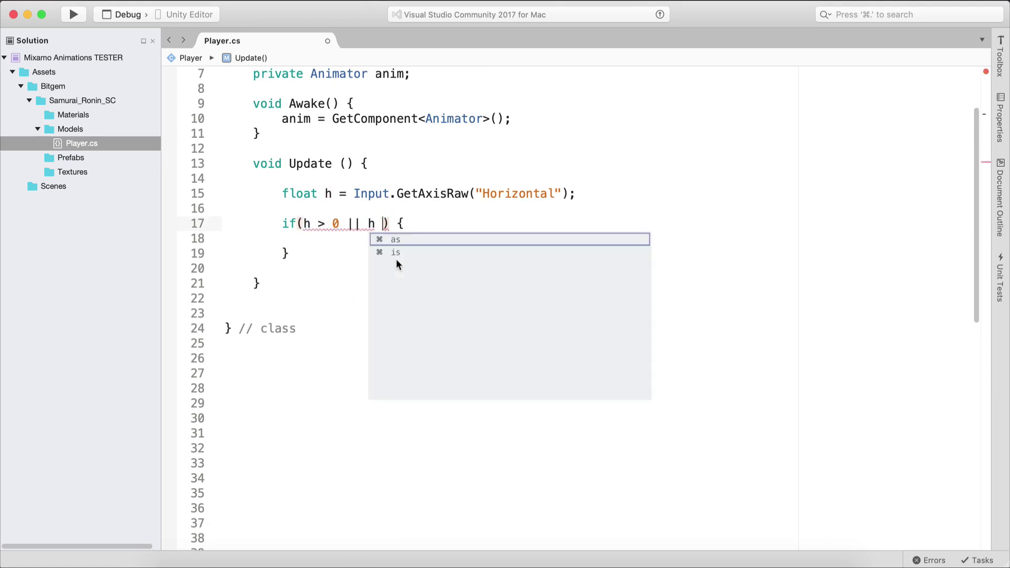
{"action": "type", "text": "< 0"}
{"action": "key", "text": "Down"}
{"action": "key", "text": "Down"}
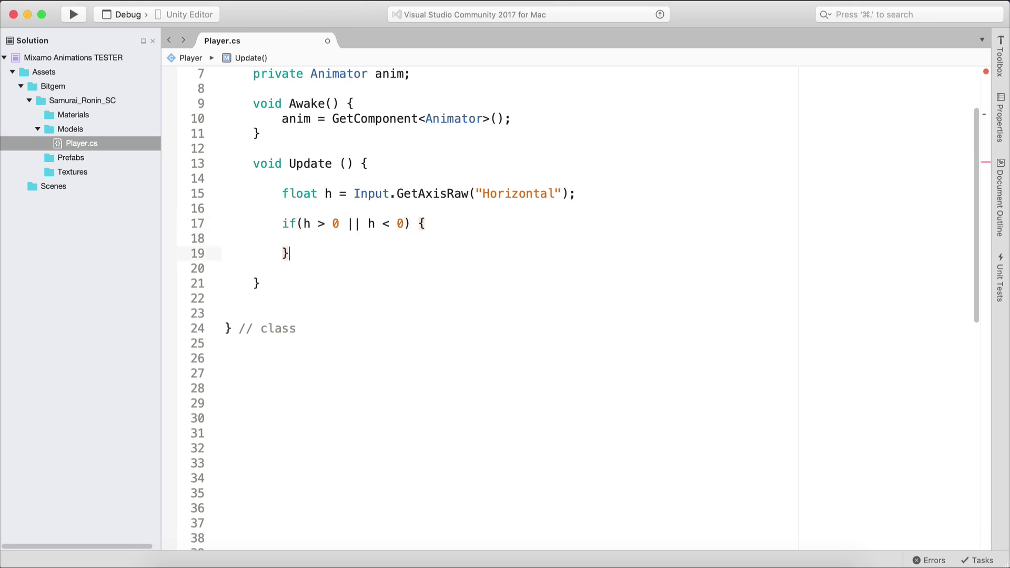
Add an empty else block after the if, with spacing inside both blocks.
{"action": "type", "text": "else {"}
{"action": "key", "text": "Return"}
{"action": "key", "text": "Return"}
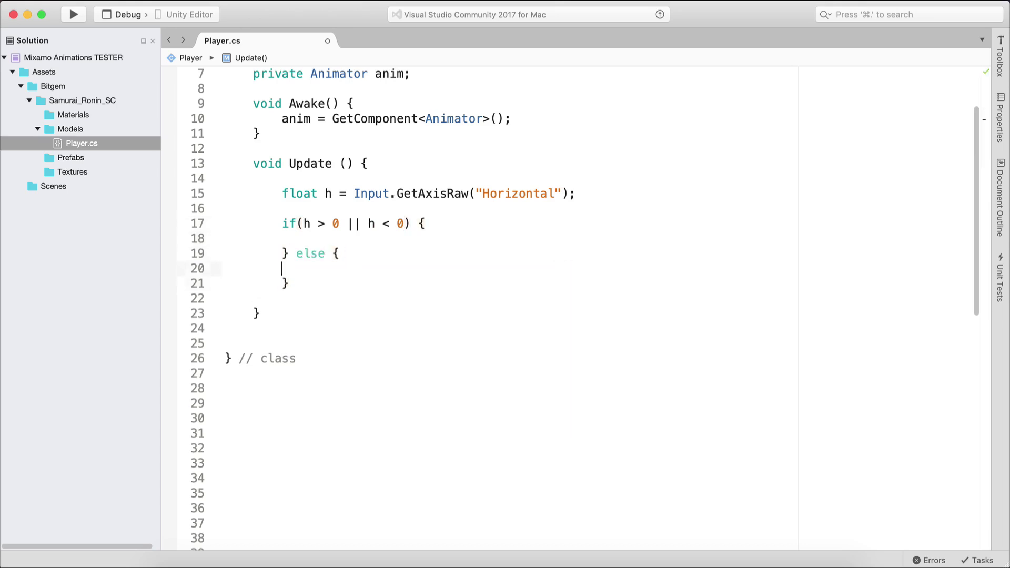
{"action": "key", "text": "Up"}
{"action": "key", "text": "Up"}
{"action": "key", "text": "Return"}
{"action": "key", "text": "Down"}
{"action": "key", "text": "Down"}
{"action": "key", "text": "Return"}
{"action": "key", "text": "Up"}
{"action": "key", "text": "Up"}
{"action": "key", "text": "Up"}
{"action": "key", "text": "Up"}
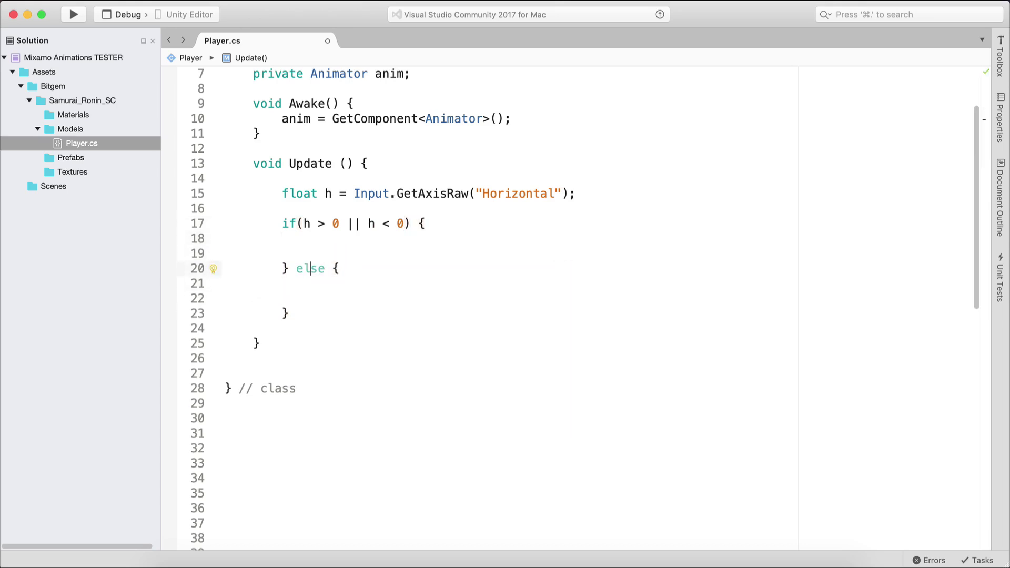
{"action": "key", "text": "Return"}
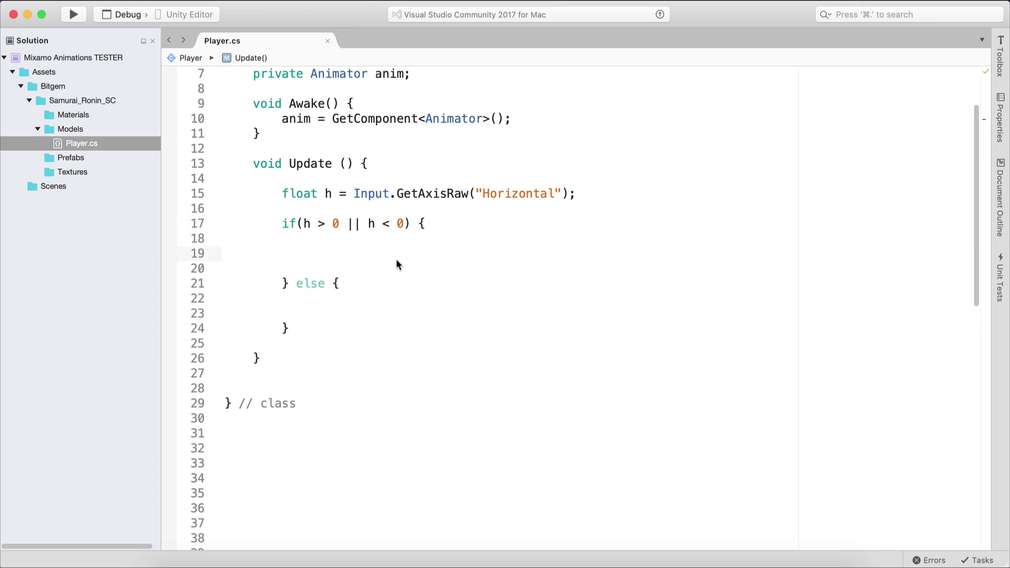
Inside the if block, call anim.SetBool("Walk", true);.
{"action": "double_click", "coordinate": [292, 120]}
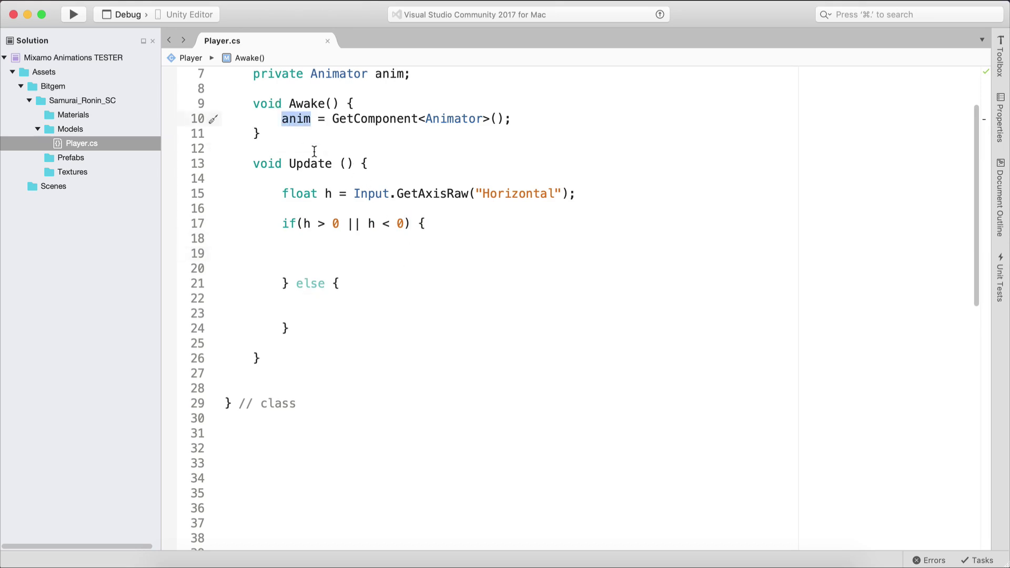
{"action": "left_click", "coordinate": [333, 253]}
{"action": "type", "text": "anim.se"}
{"action": "key", "text": "Return"}
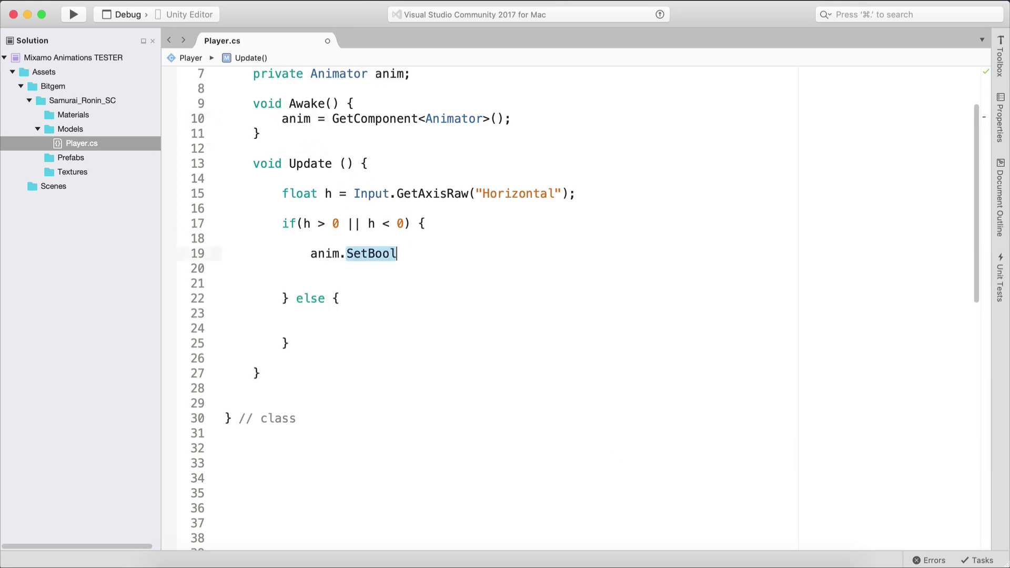
{"action": "type", "text": "(\"Walk\""}
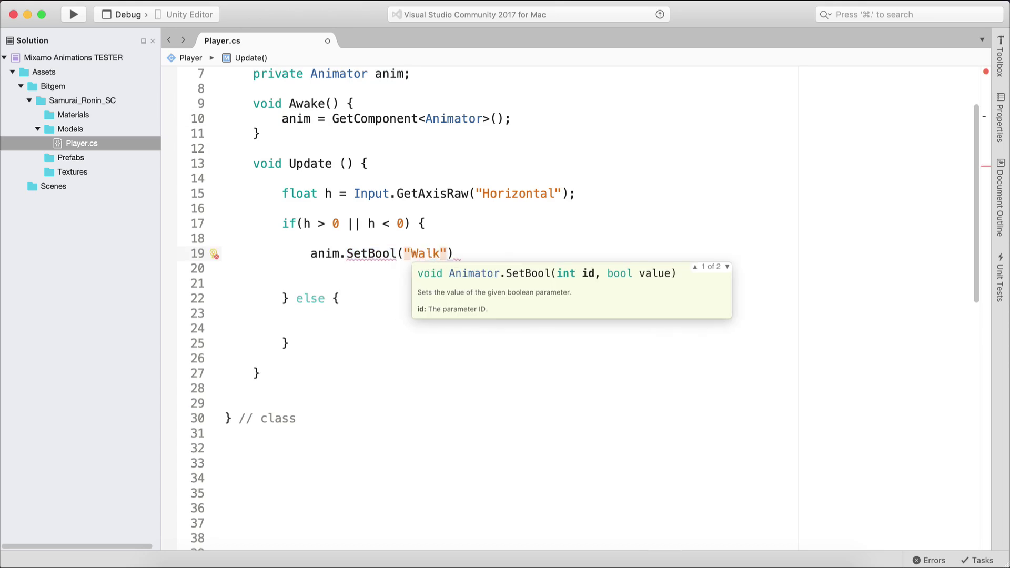
{"action": "type", "text": ", true);"}
Copy the SetBool line into the else block and change true to false.
{"action": "key", "text": "shift+Home"}
{"action": "key", "text": "super+c"}
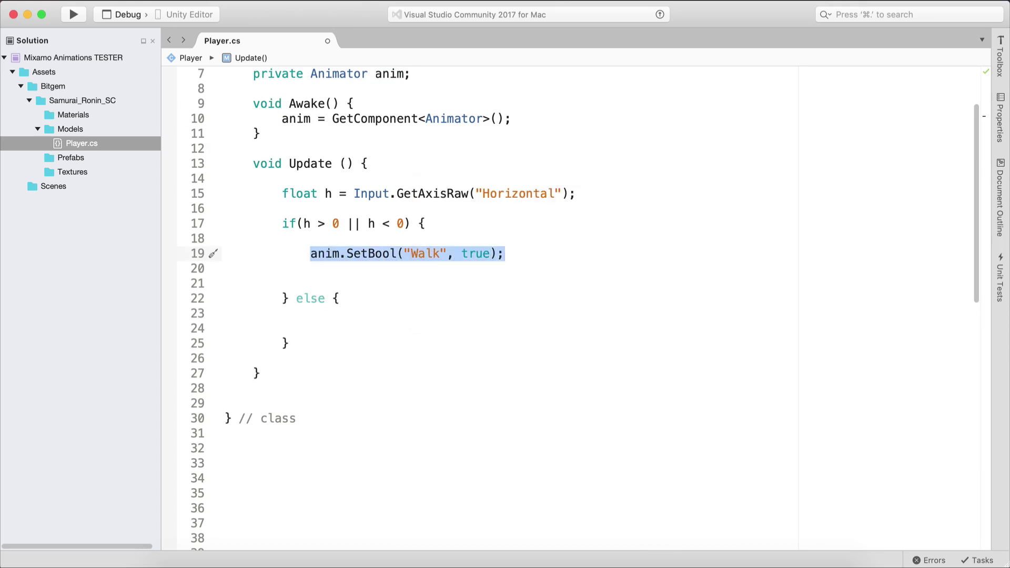
{"action": "left_click", "coordinate": [330, 313]}
{"action": "key", "text": "Return"}
{"action": "key", "text": "super+v"}
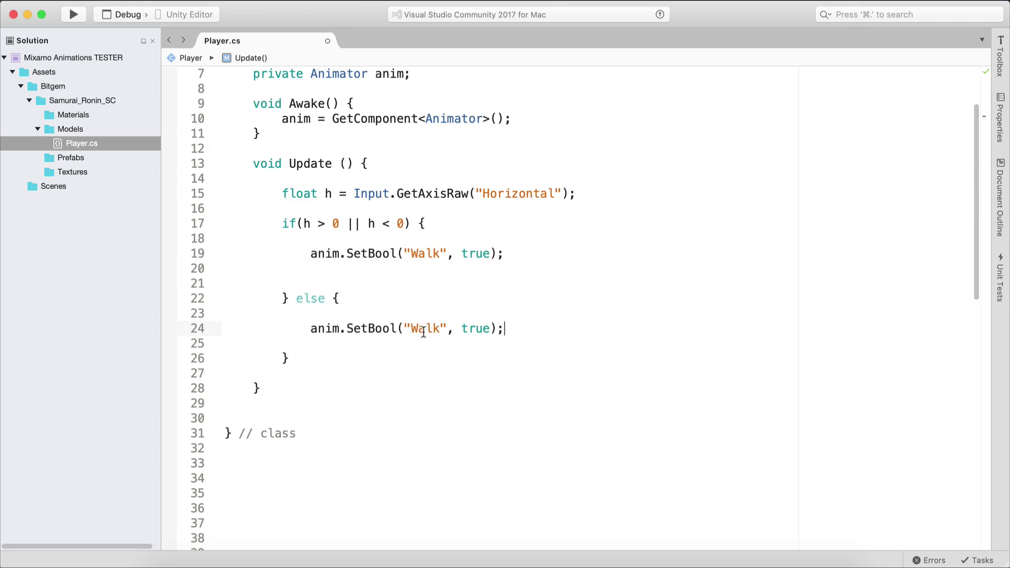
{"action": "double_click", "coordinate": [475, 328]}
{"action": "type", "text": "false"}
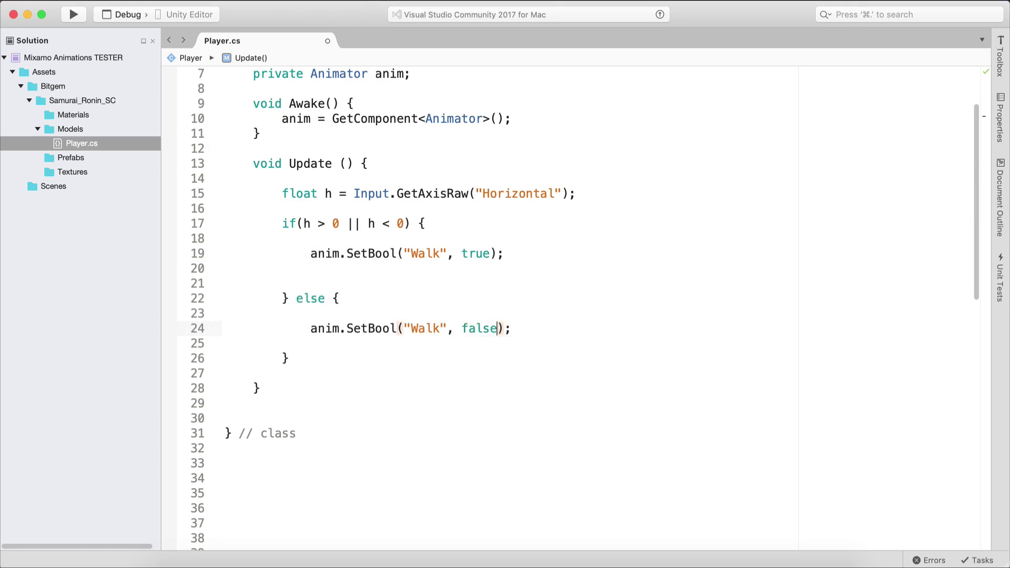
{"action": "left_click", "coordinate": [524, 328]}
Return to Unity and run a Play-mode test of the samurai, then stop it.
{"action": "left_click", "coordinate": [375, 564]}
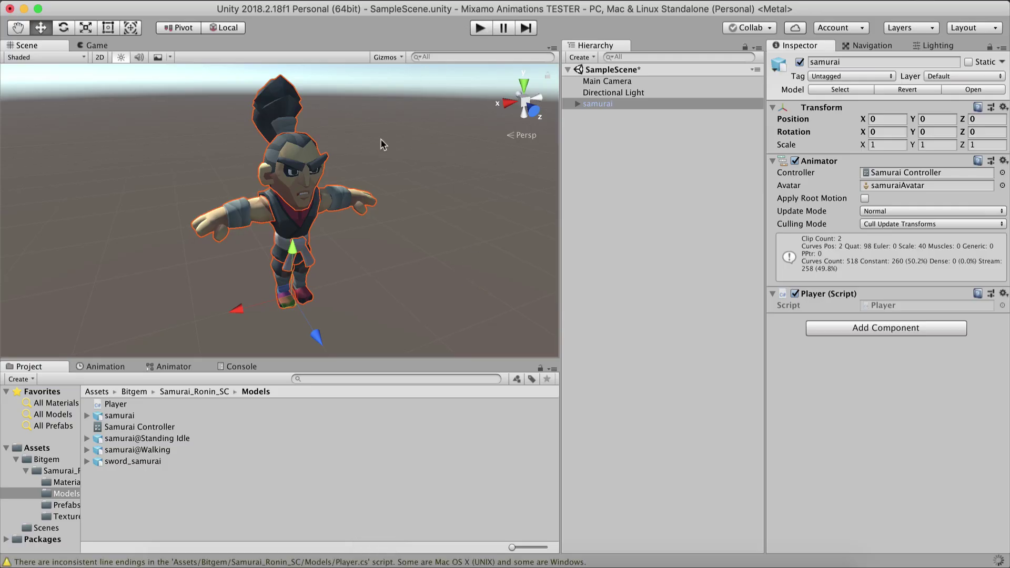
{"action": "key", "text": "super+p"}
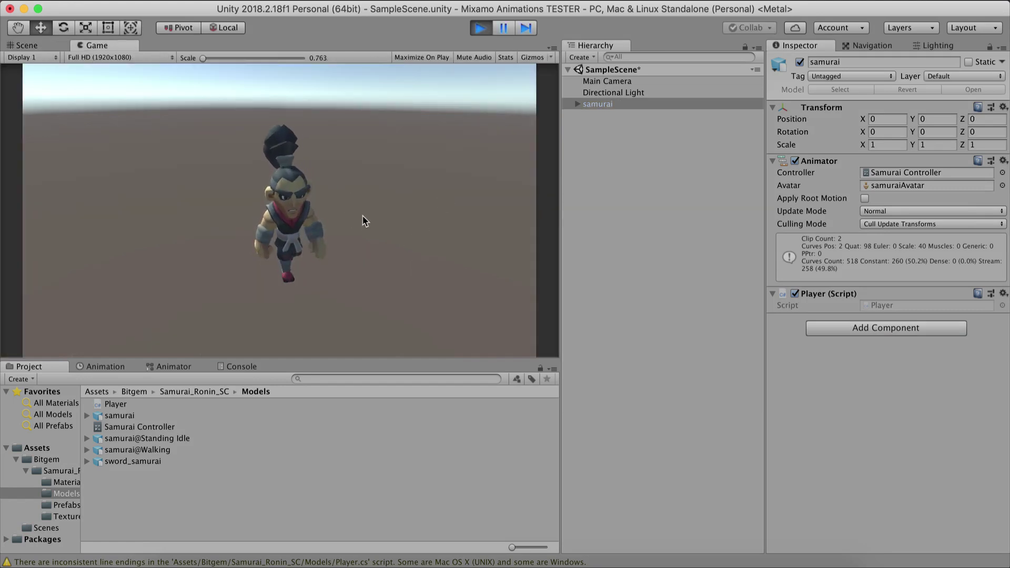
{"action": "left_click", "coordinate": [479, 27]}
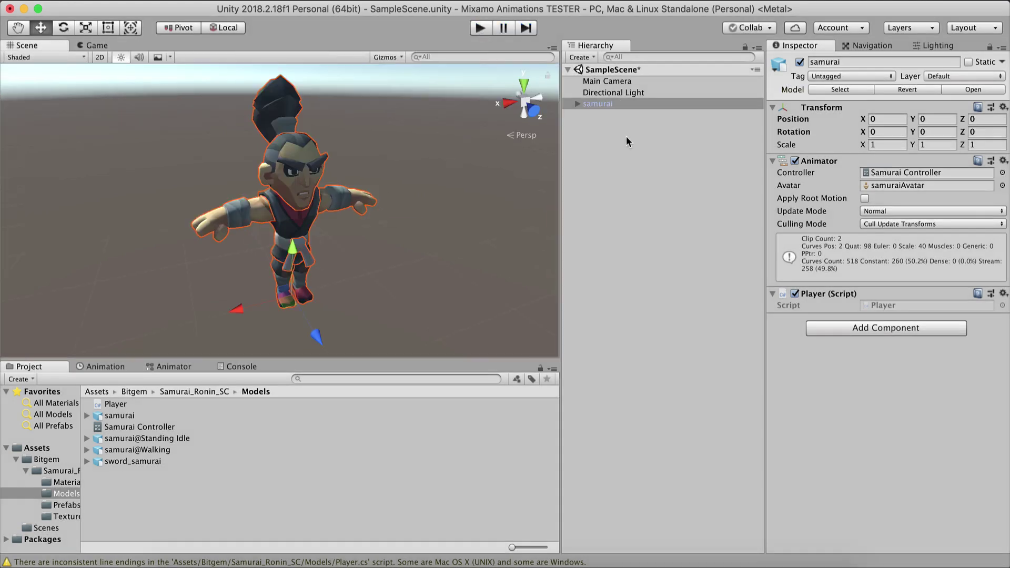
From the Animator's Idle state, go to the Models folder and select samurai@Standing Idle.
{"action": "left_click", "coordinate": [166, 366]}
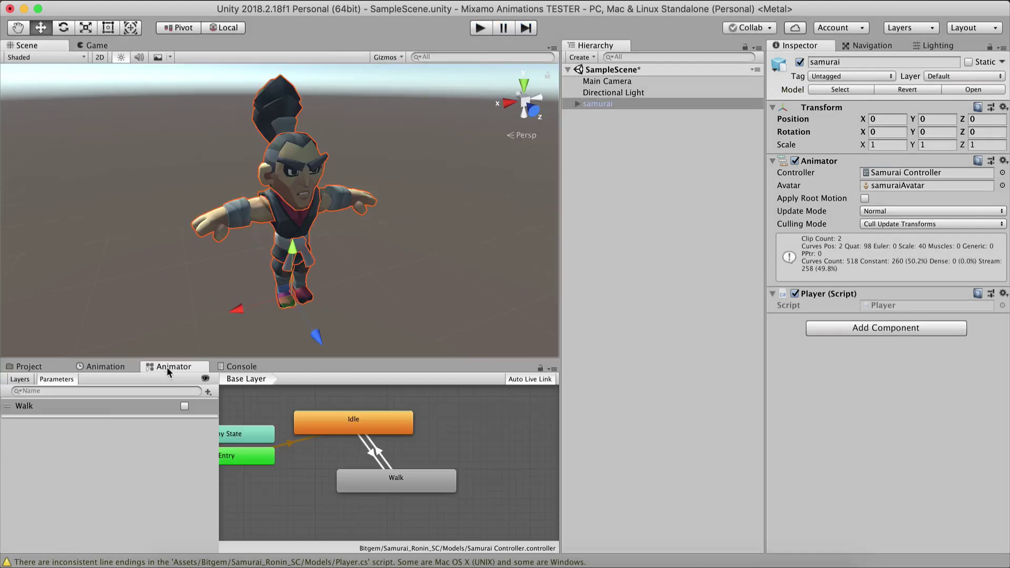
{"action": "left_click", "coordinate": [342, 417]}
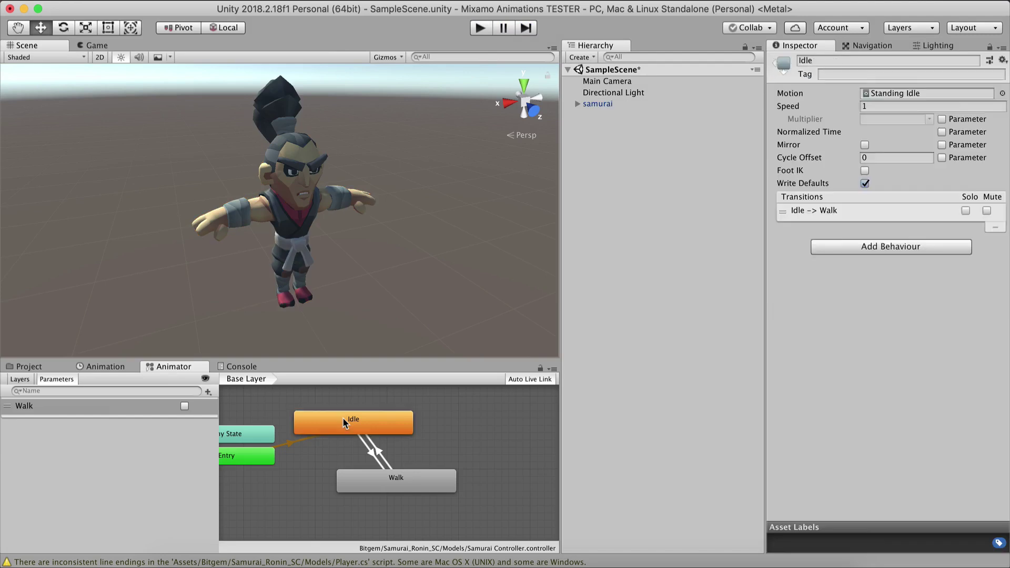
{"action": "double_click", "coordinate": [401, 414]}
{"action": "scroll", "coordinate": [863, 151], "scroll_direction": "down", "scroll_amount": 5}
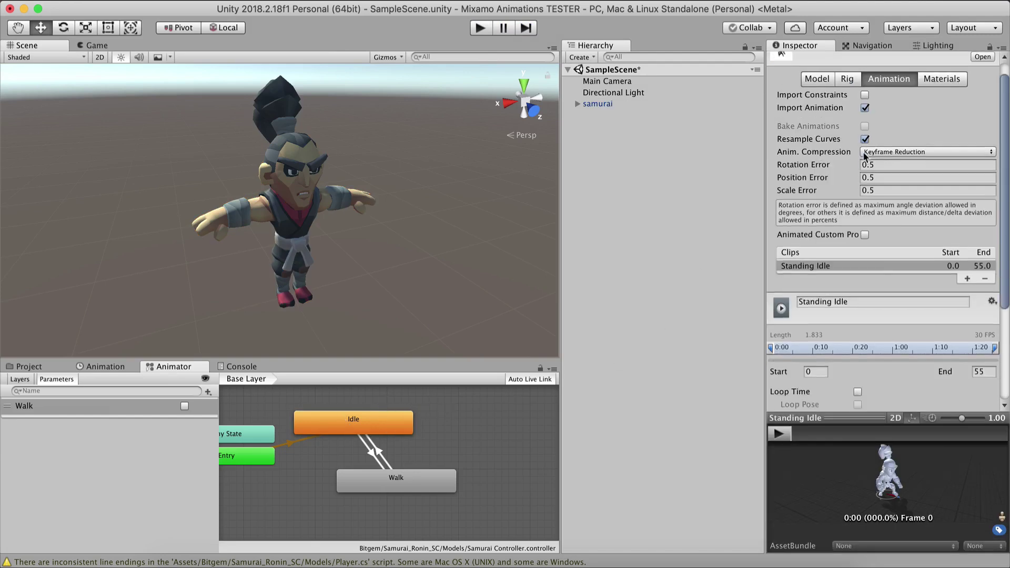
{"action": "scroll", "coordinate": [848, 133], "scroll_direction": "down", "scroll_amount": 2}
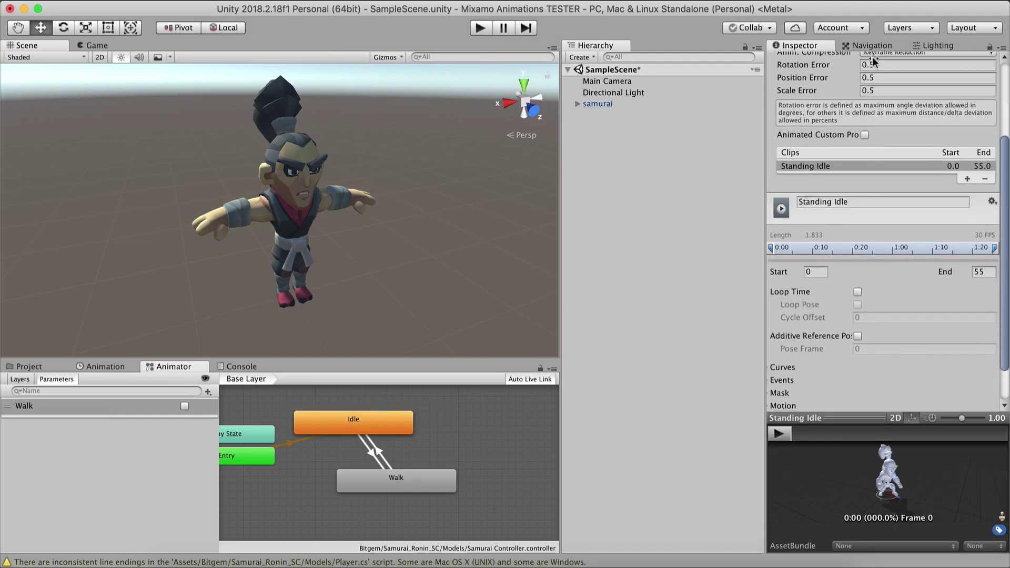
{"action": "left_click", "coordinate": [29, 366]}
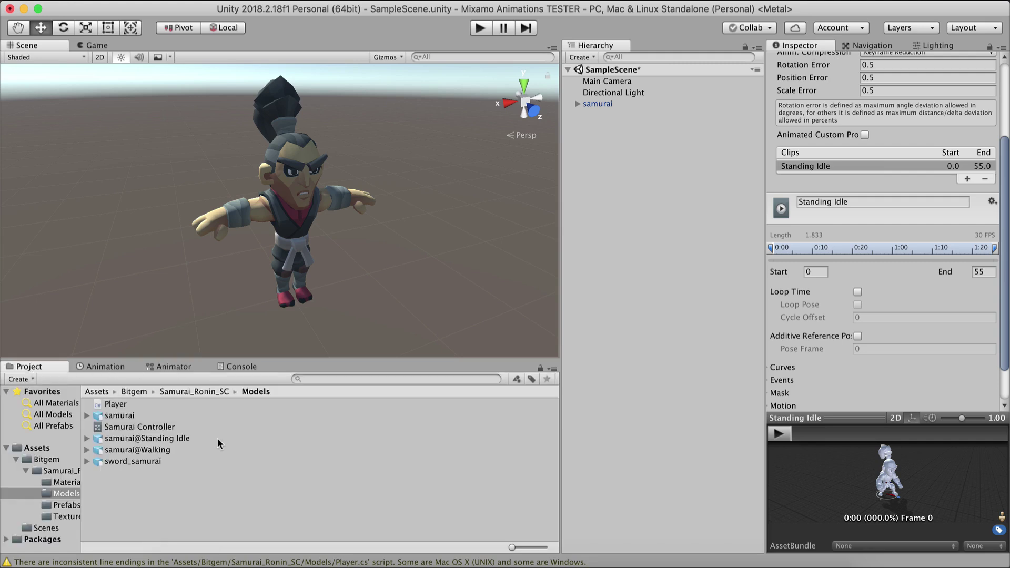
{"action": "left_click", "coordinate": [149, 450]}
{"action": "left_click", "coordinate": [150, 439]}
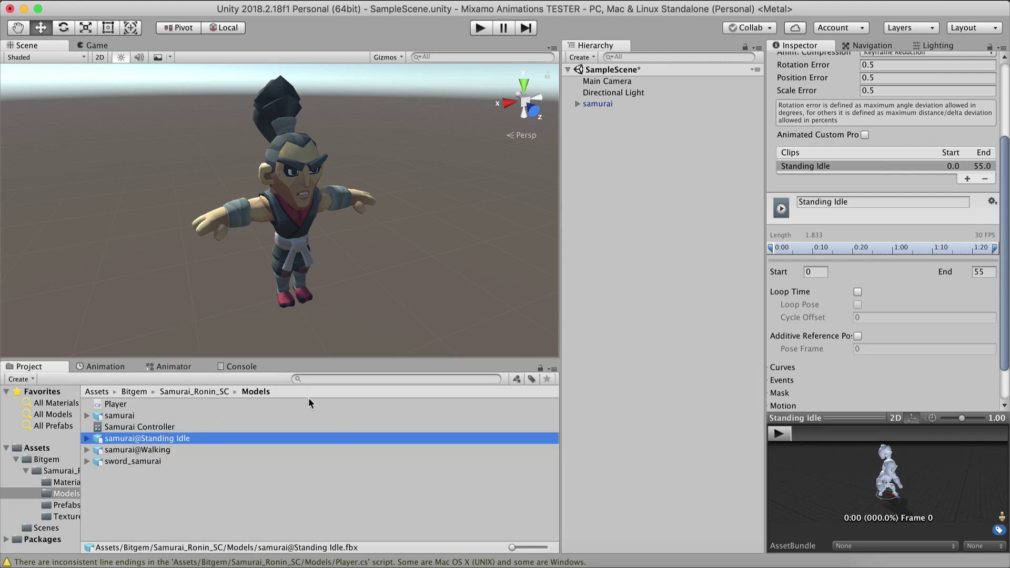
{"action": "scroll", "coordinate": [858, 77], "scroll_direction": "up", "scroll_amount": 4}
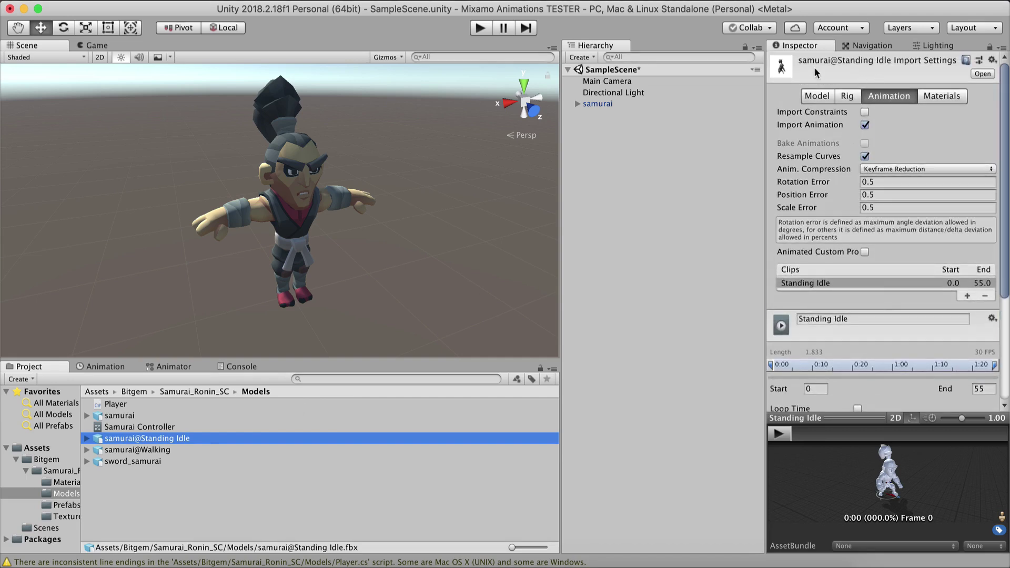
Enable Loop Time on the Standing Idle clip and apply the change.
{"action": "left_click", "coordinate": [888, 96]}
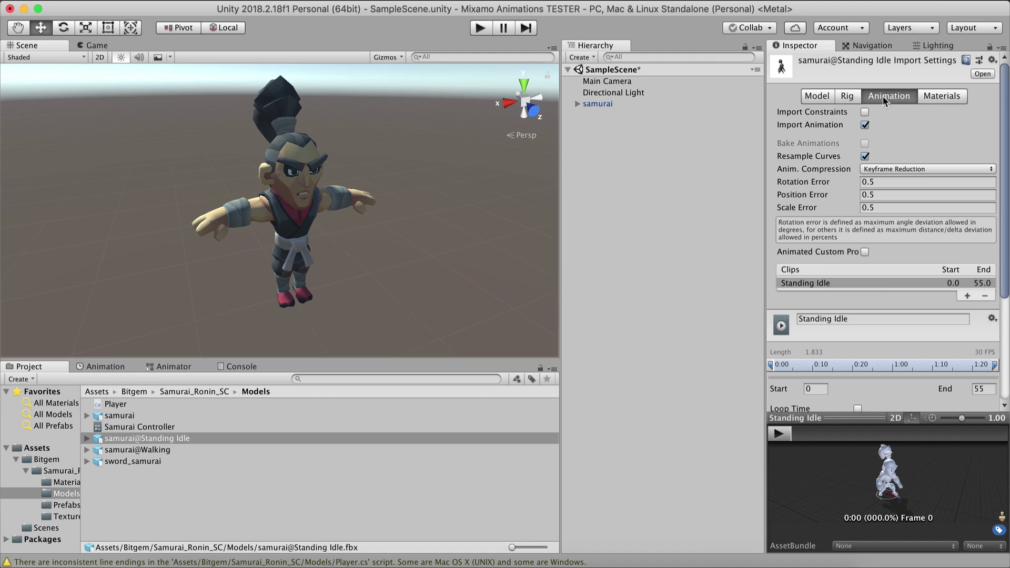
{"action": "scroll", "coordinate": [853, 237], "scroll_direction": "down", "scroll_amount": 5}
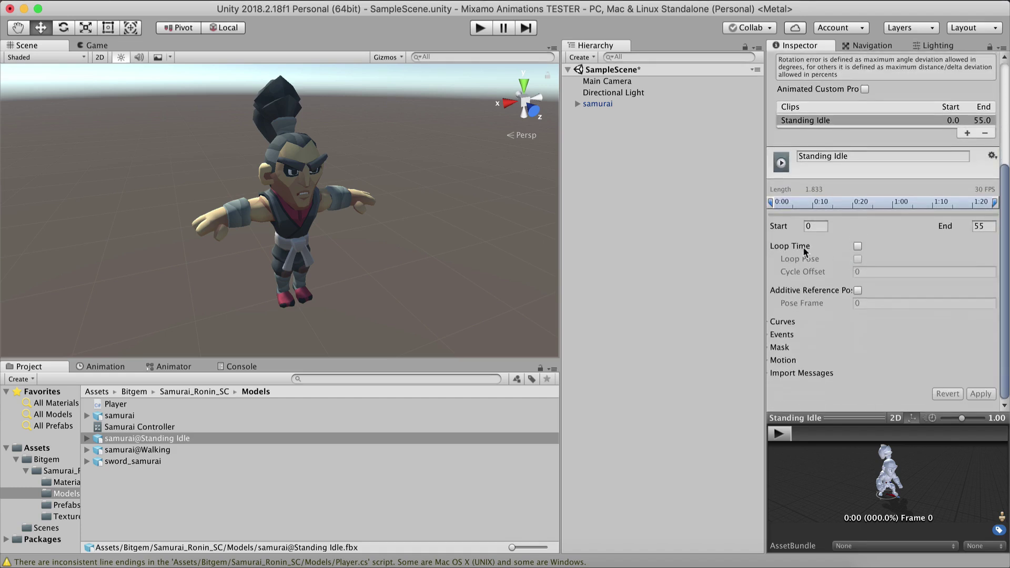
{"action": "left_click", "coordinate": [857, 246]}
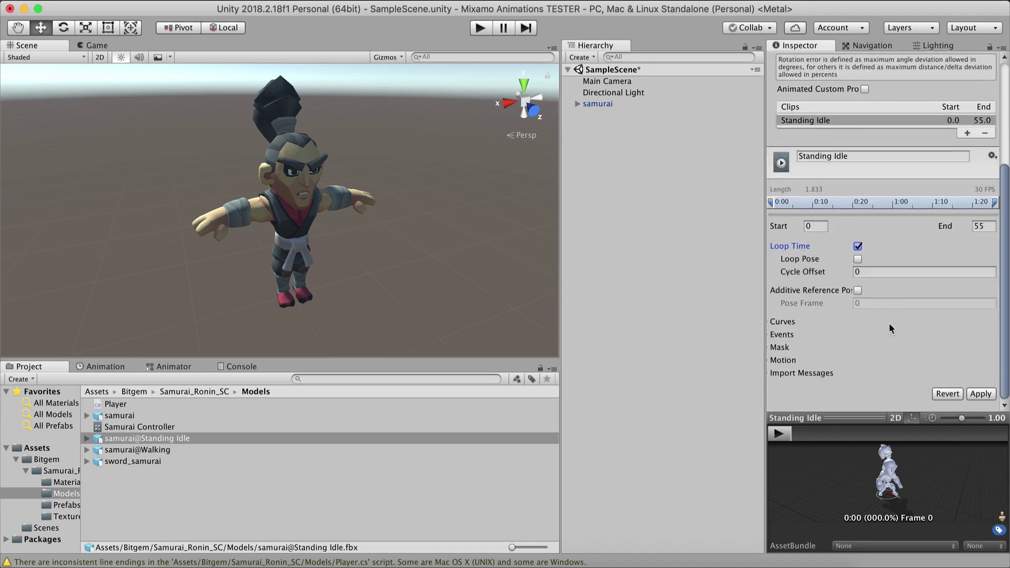
{"action": "left_click", "coordinate": [979, 394]}
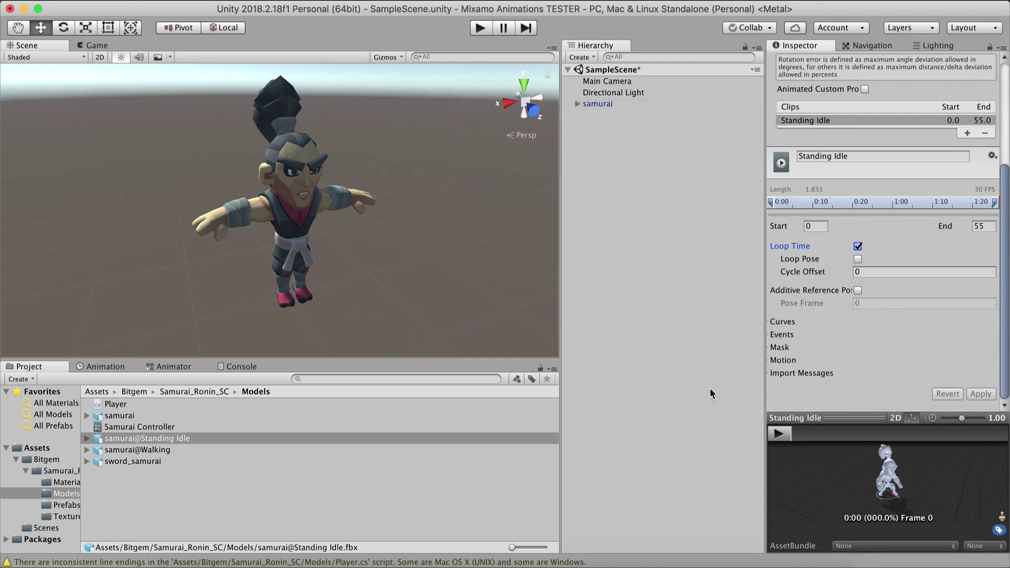
Select samurai@Walking, enable Loop Time on its Walking clip, and apply.
{"action": "left_click", "coordinate": [165, 450]}
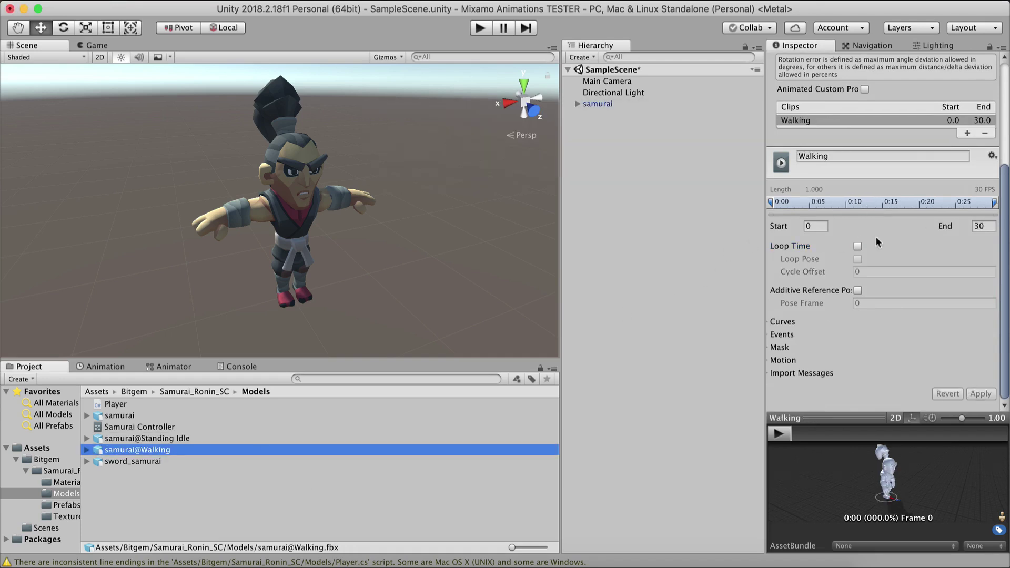
{"action": "left_click", "coordinate": [858, 245]}
{"action": "left_click", "coordinate": [980, 393]}
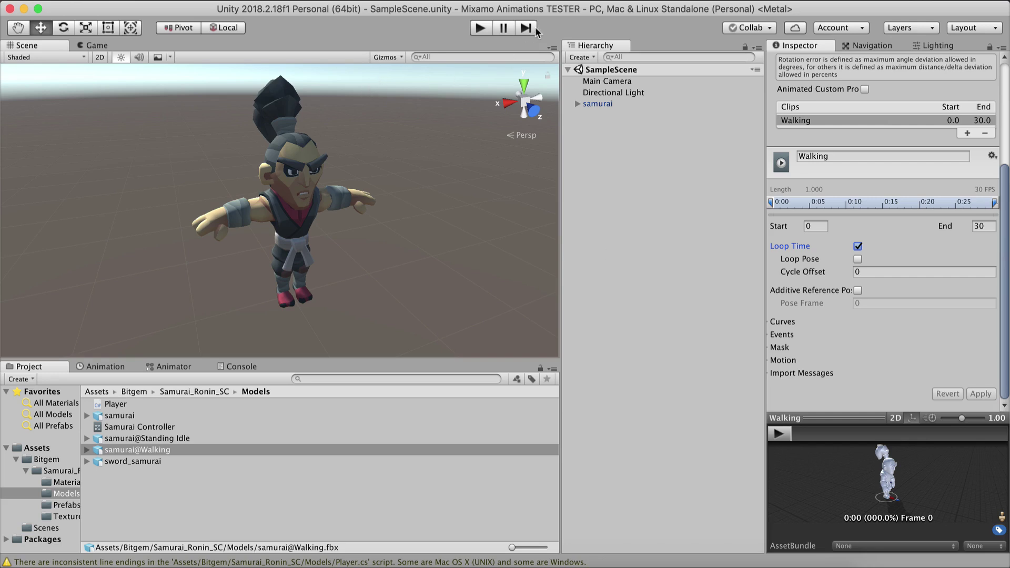
Play-test the scene with the looping clips, stop it, and clear the asset selection.
{"action": "left_click", "coordinate": [479, 28]}
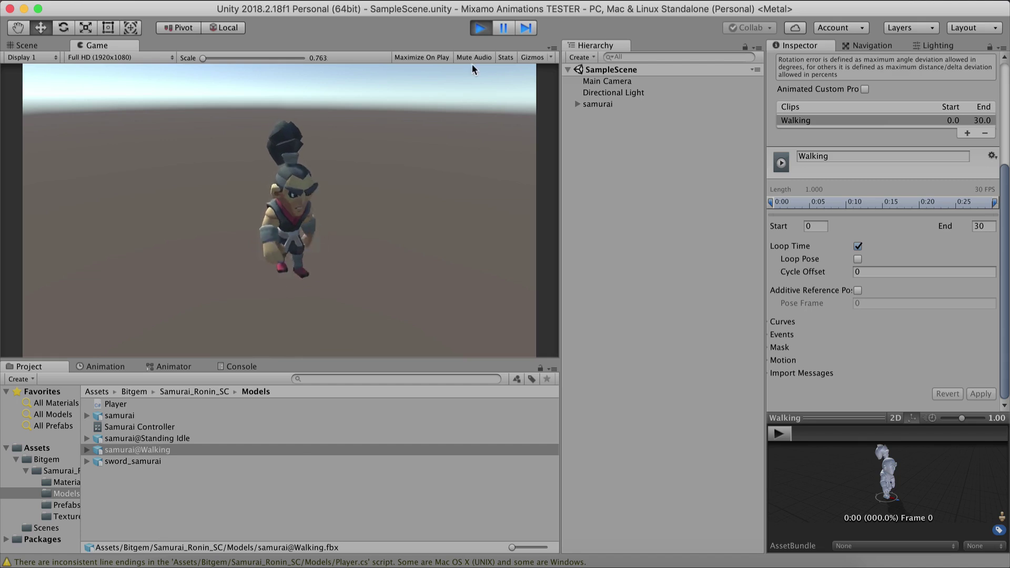
{"action": "left_click", "coordinate": [480, 27]}
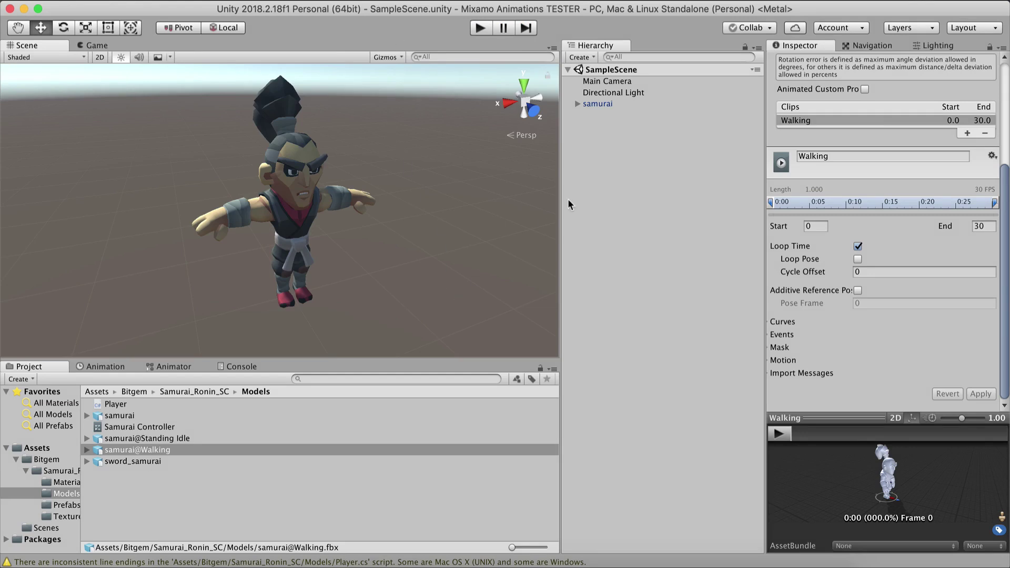
{"action": "left_click", "coordinate": [584, 188]}
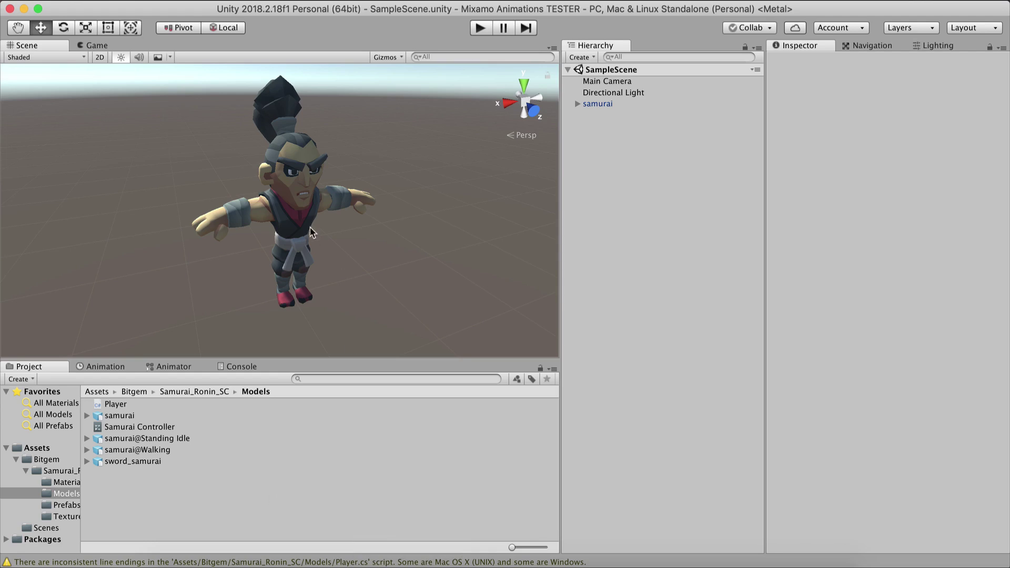
{"action": "scroll", "coordinate": [327, 238], "scroll_direction": "down", "scroll_amount": 3}
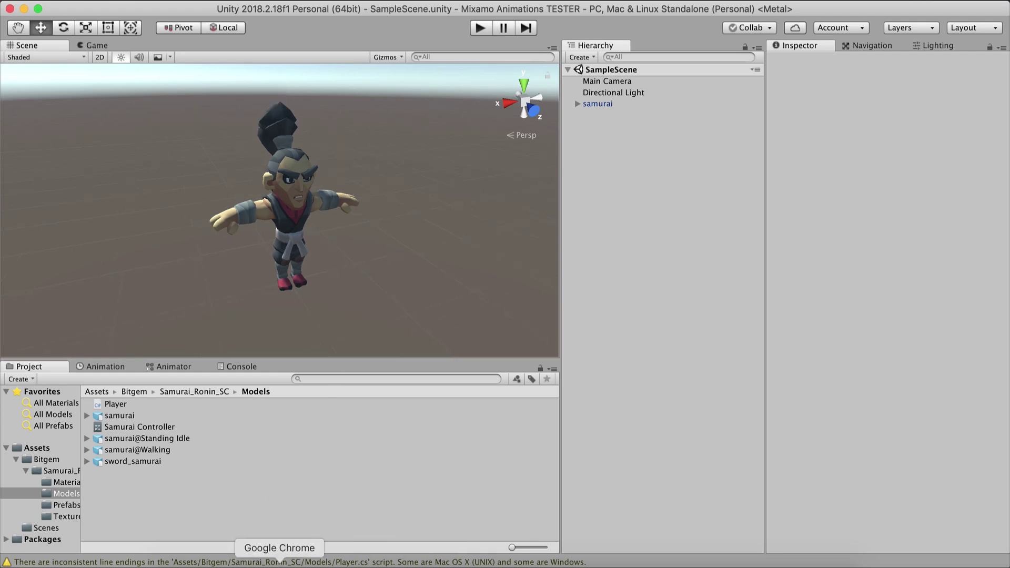
{"action": "left_click", "coordinate": [282, 558]}
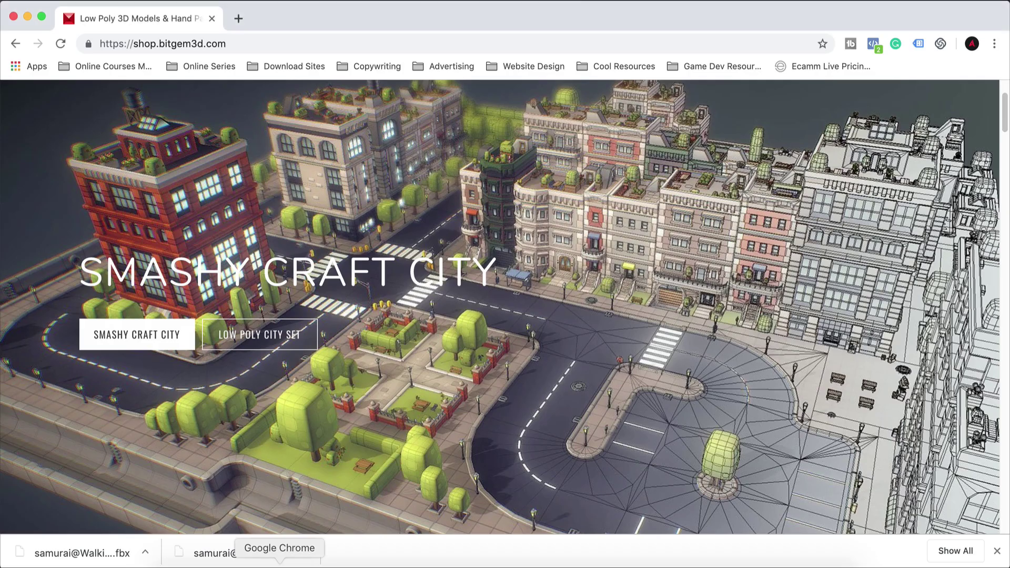
{"action": "left_click", "coordinate": [241, 17]}
{"action": "type", "text": "mixa"}
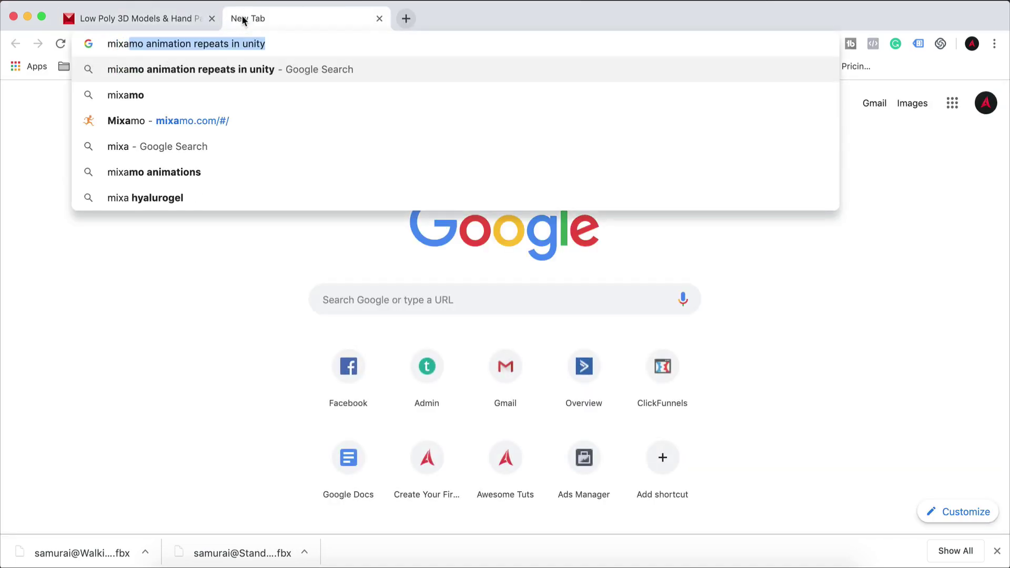
{"action": "type", "text": "mo"}
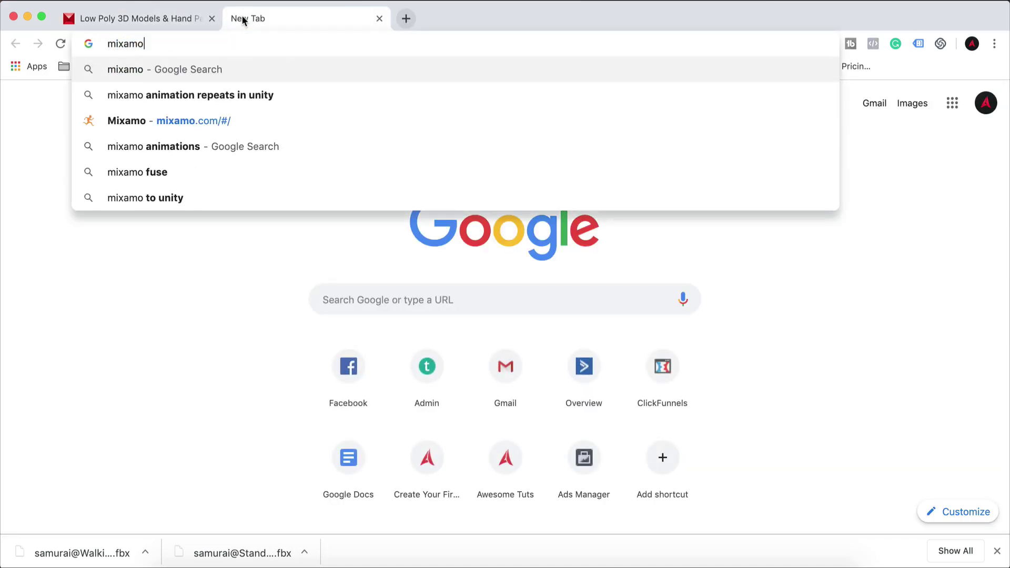
{"action": "key", "text": "Down"}
{"action": "key", "text": "Down"}
{"action": "key", "text": "Return"}
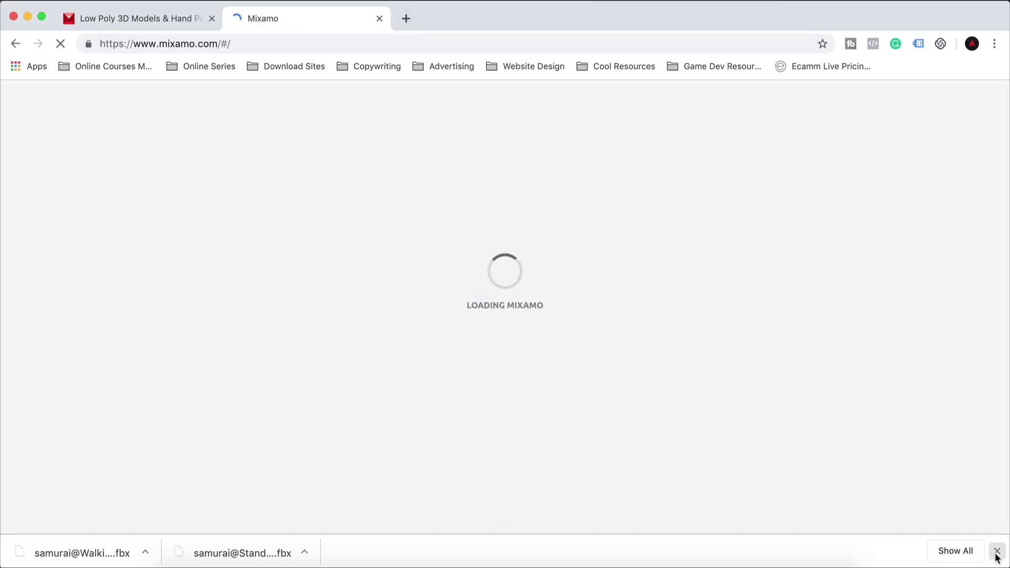
{"action": "left_click", "coordinate": [996, 550]}
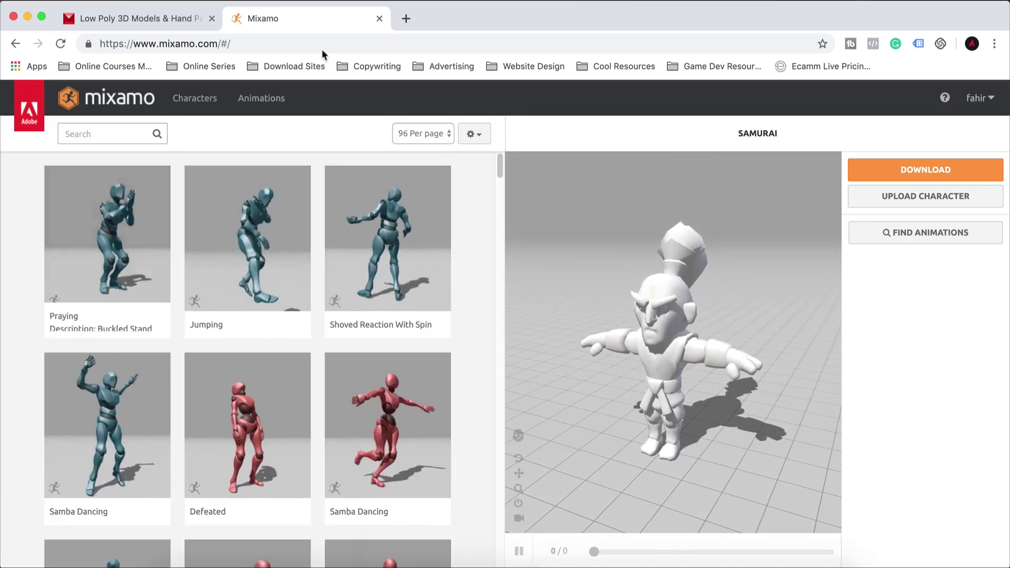
{"action": "left_click", "coordinate": [379, 19]}
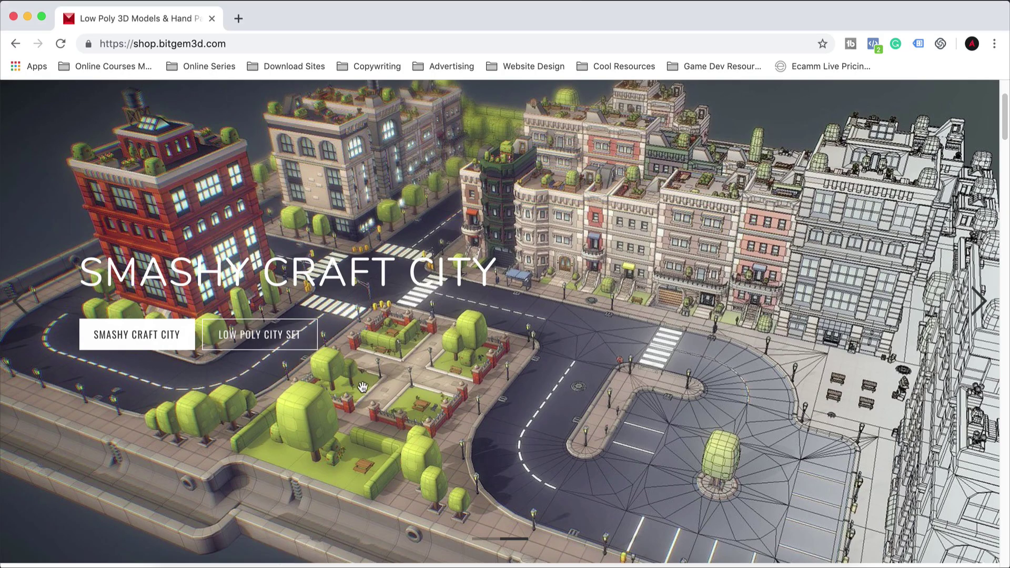
{"action": "left_click", "coordinate": [376, 555]}
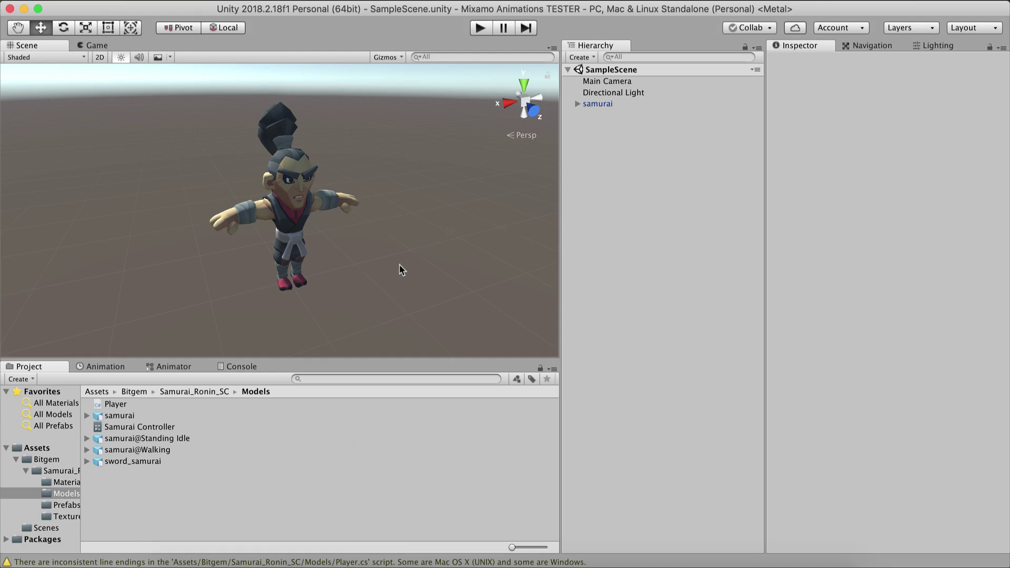
Zoom and orbit the Scene view until the samurai faces the camera.
{"action": "scroll", "coordinate": [312, 219], "scroll_direction": "down", "scroll_amount": 2}
{"action": "left_click_drag", "start_coordinate": [312, 220], "coordinate": [418, 229], "text": "alt"}
{"action": "scroll", "coordinate": [270, 191], "scroll_direction": "up", "scroll_amount": 6}
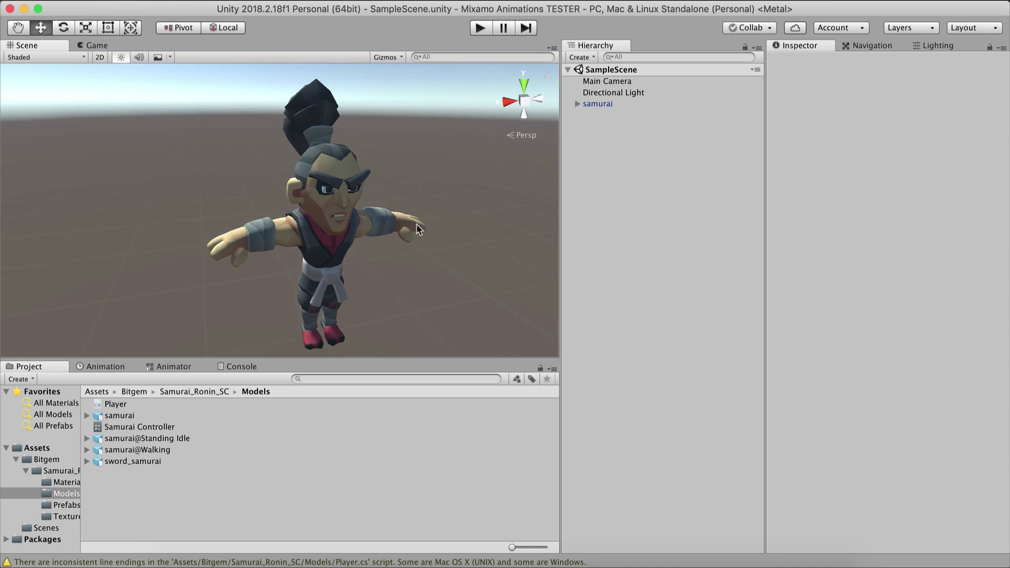
{"action": "mouse_move", "coordinate": [415, 229]}
{"action": "left_mouse_down", "text": "alt"}
{"action": "mouse_move", "coordinate": [392, 227]}
{"action": "mouse_move", "coordinate": [399, 234]}
{"action": "left_mouse_up", "text": "alt"}
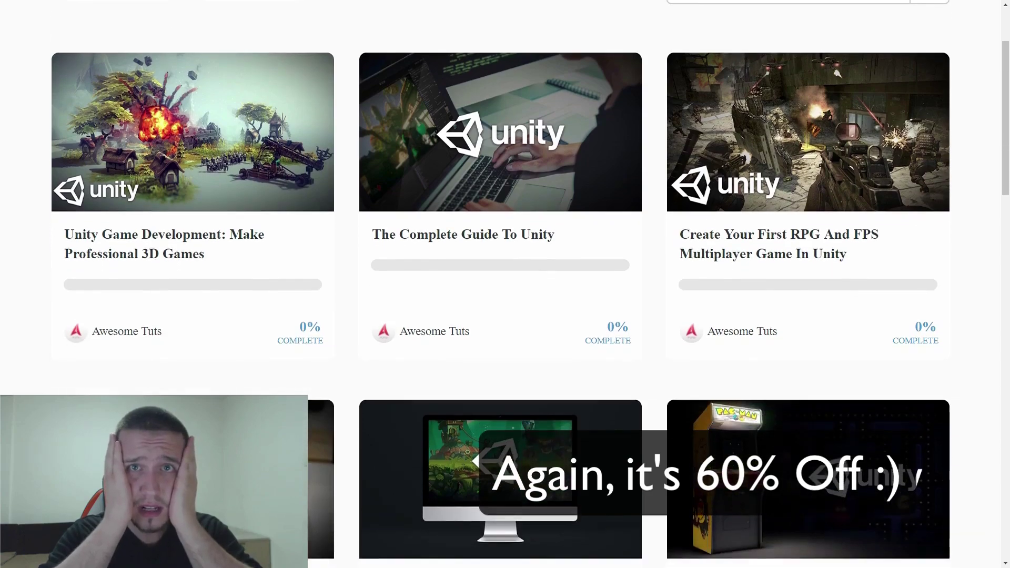
{"action": "scroll", "coordinate": [505, 284], "scroll_direction": "down", "scroll_amount": 3}
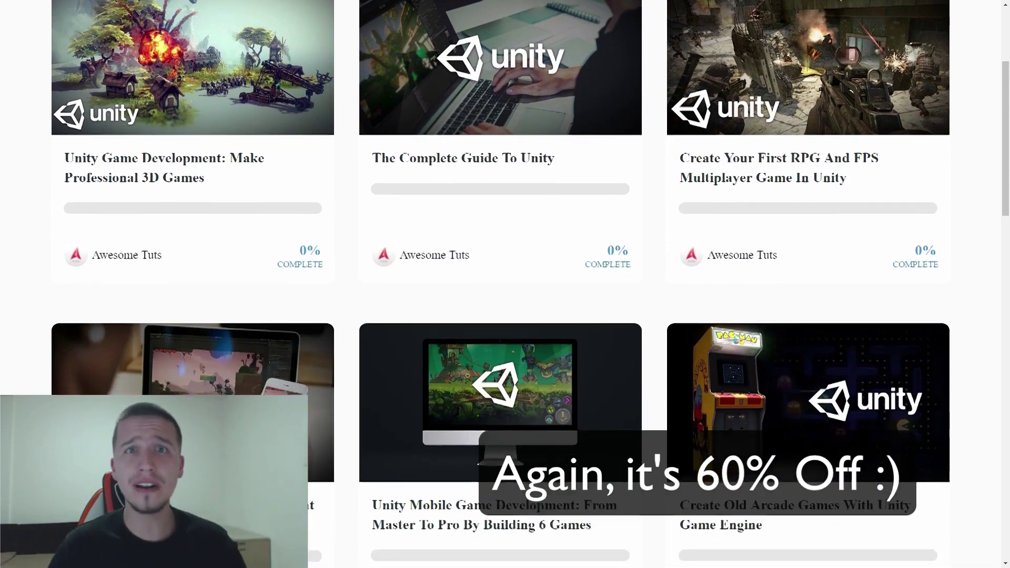